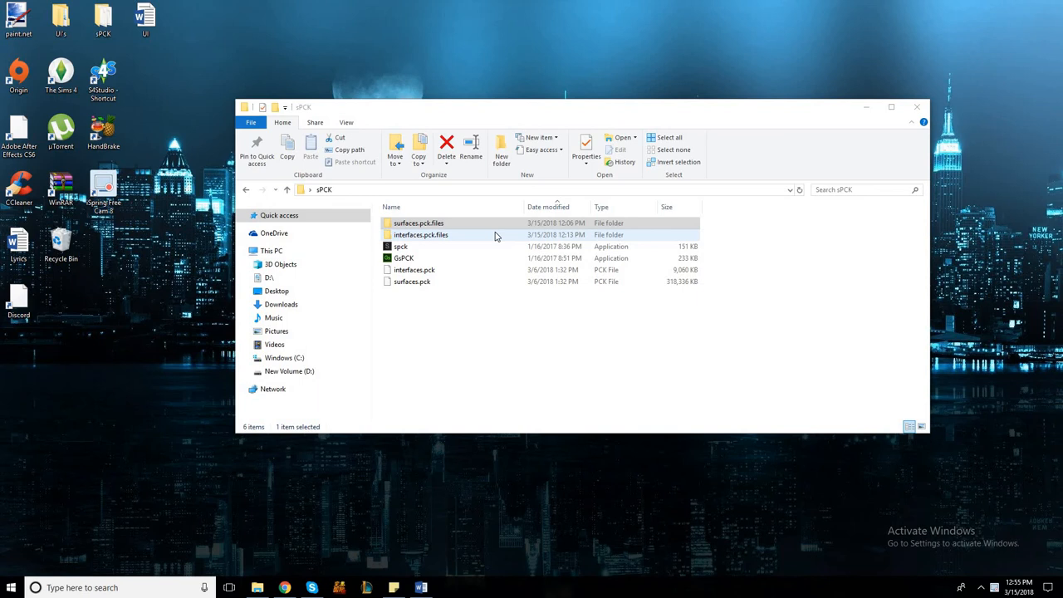
# - Open the surfaces folder inside surfaces.pck.files and browse its contents
pyautogui.click(495, 236)
pyautogui.click(489, 234)
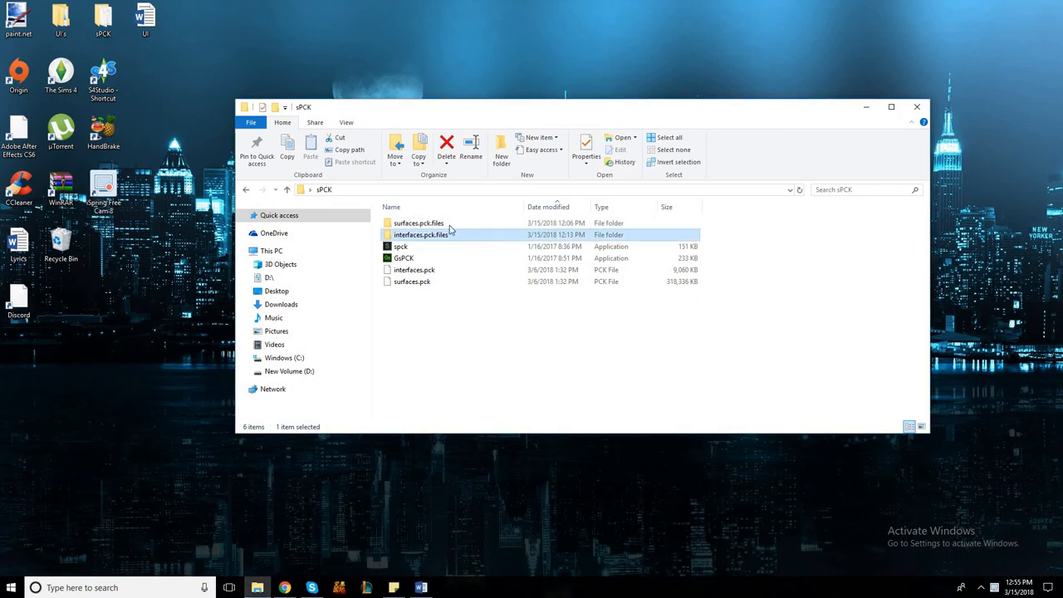
pyautogui.click(480, 239)
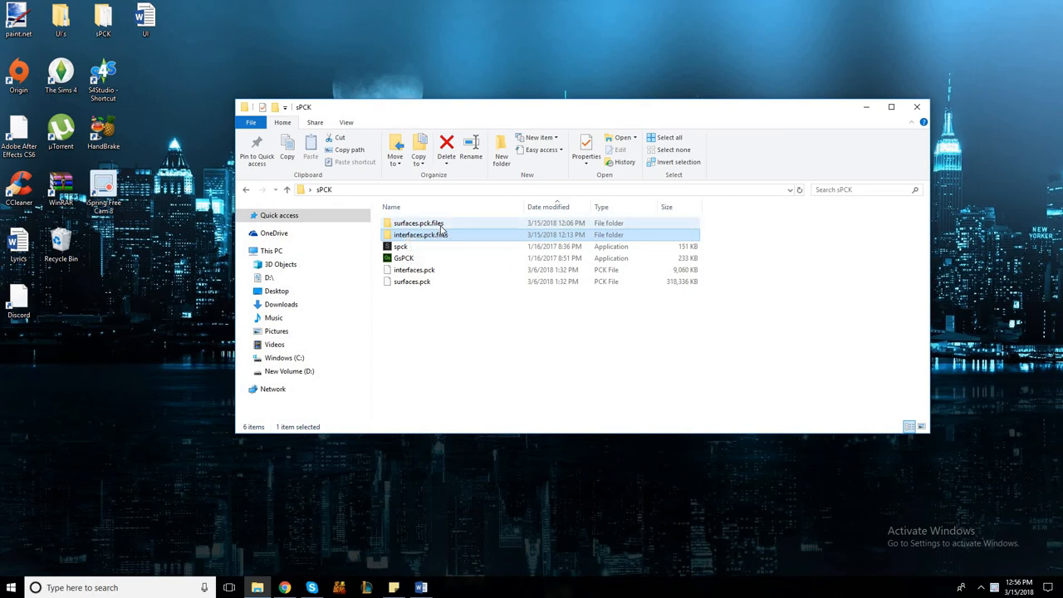
pyautogui.click(440, 223)
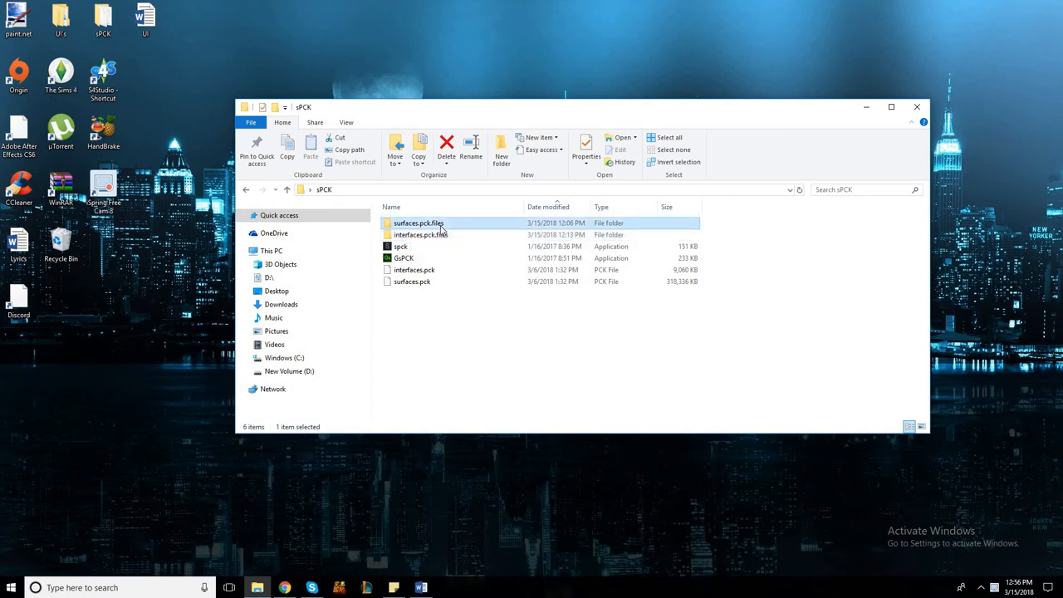
pyautogui.doubleClick(441, 225)
pyautogui.click(439, 226)
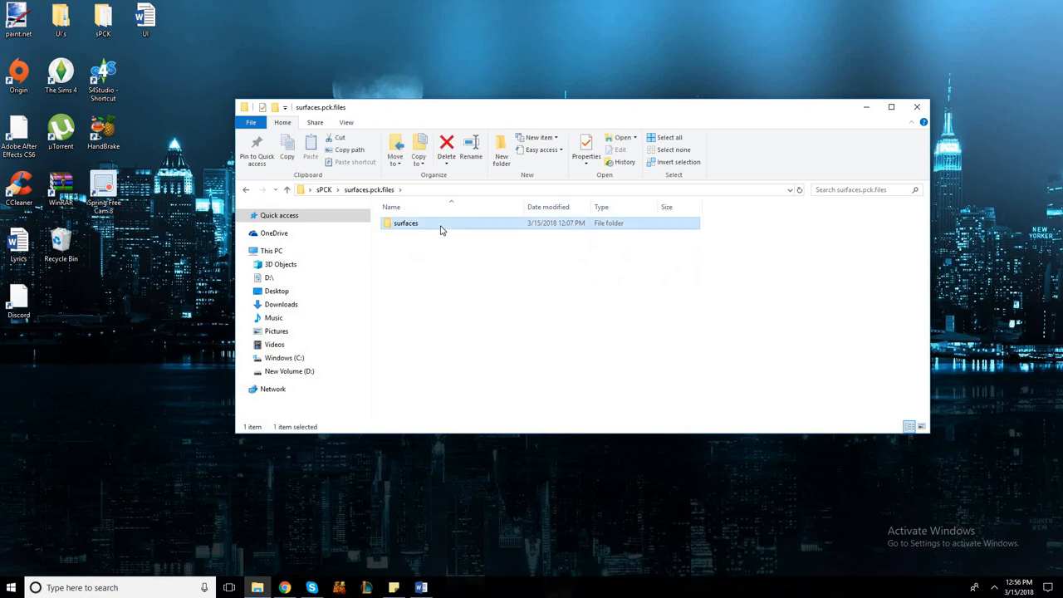
pyautogui.doubleClick(409, 227)
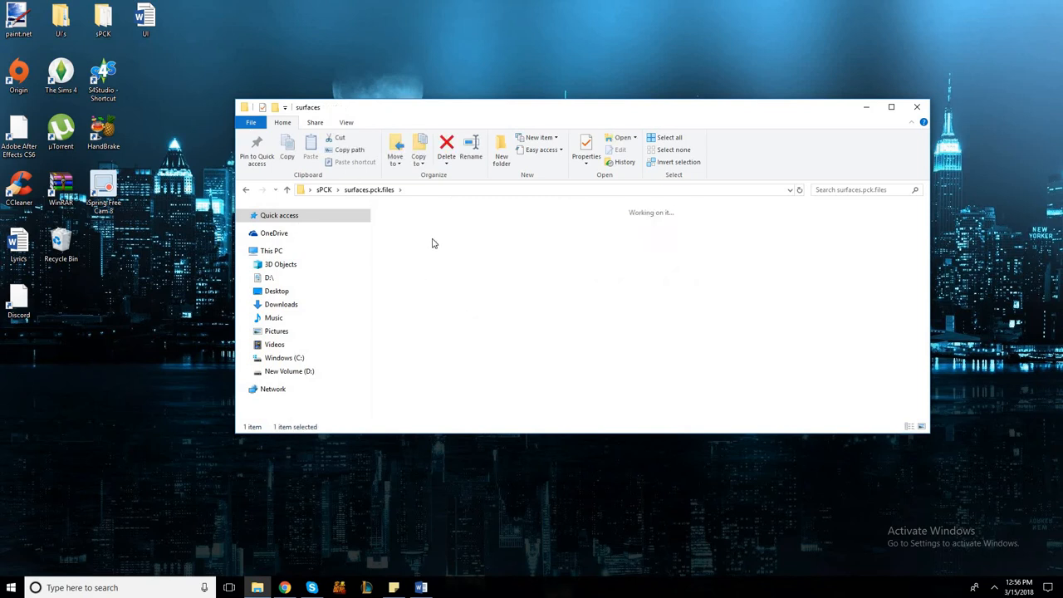
pyautogui.scroll(-1, 523, 273)
pyautogui.scroll(2, 534, 268)
pyautogui.scroll(-4, 578, 394)
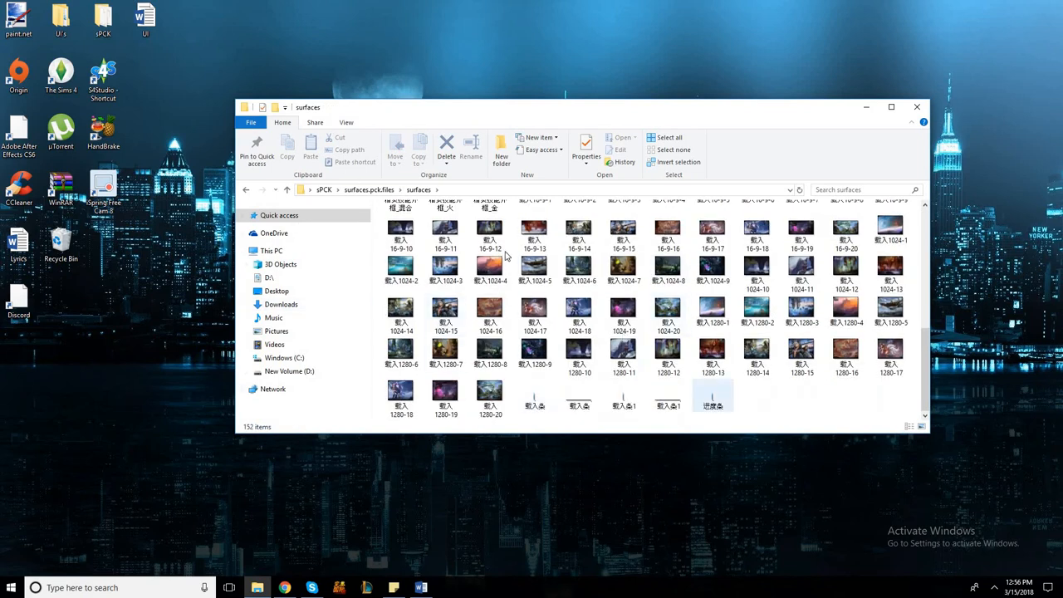
pyautogui.scroll(4, 548, 286)
# - Copy the HpMpXp + Target Select folder path from the UI document on the desktop and minimize the document
pyautogui.doubleClick(145, 18)
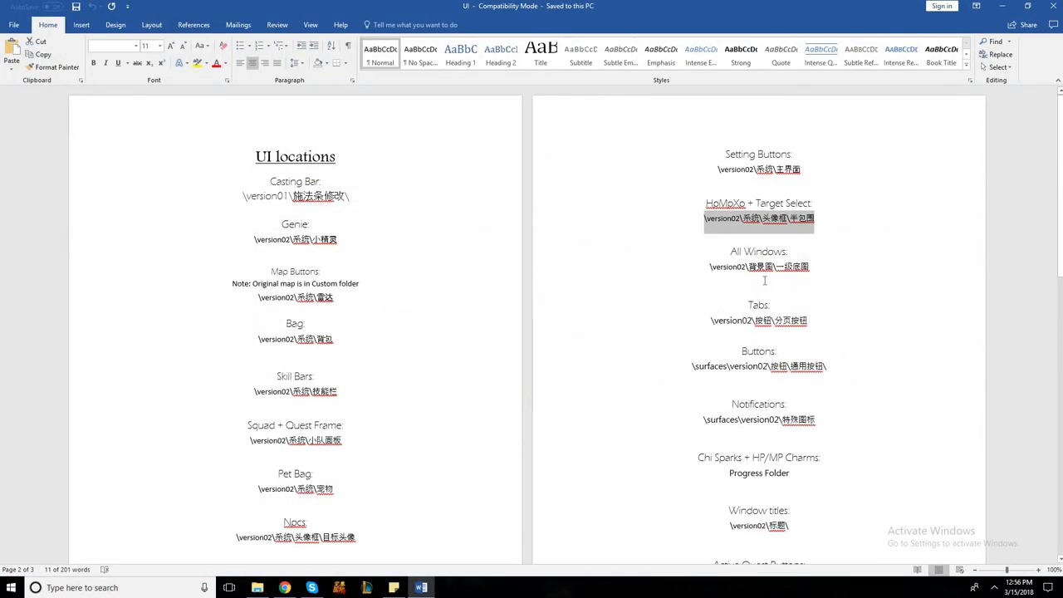
pyautogui.scroll(-15, 764, 281)
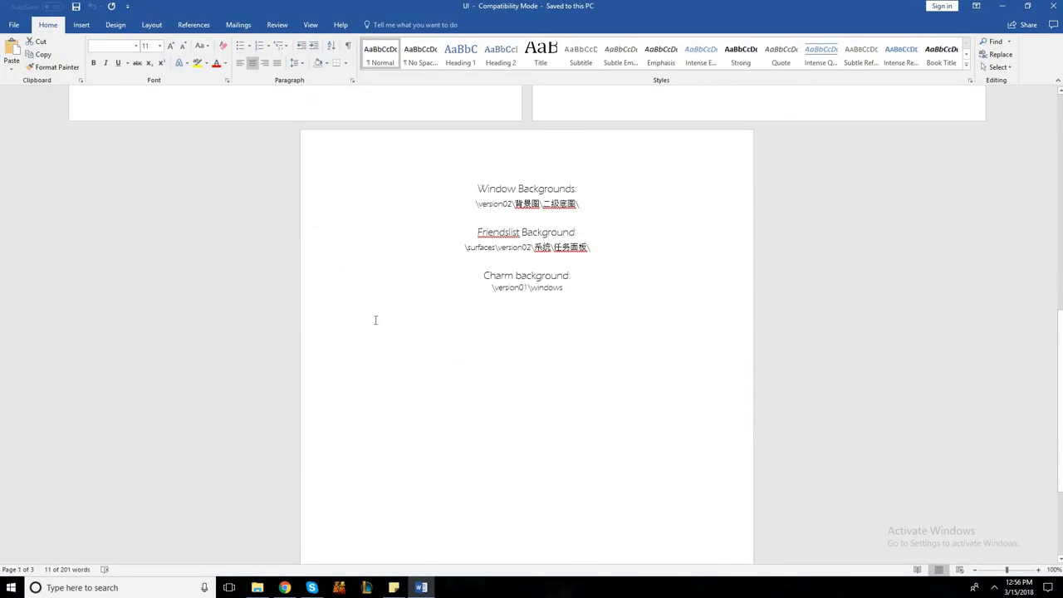
pyautogui.scroll(15, 375, 320)
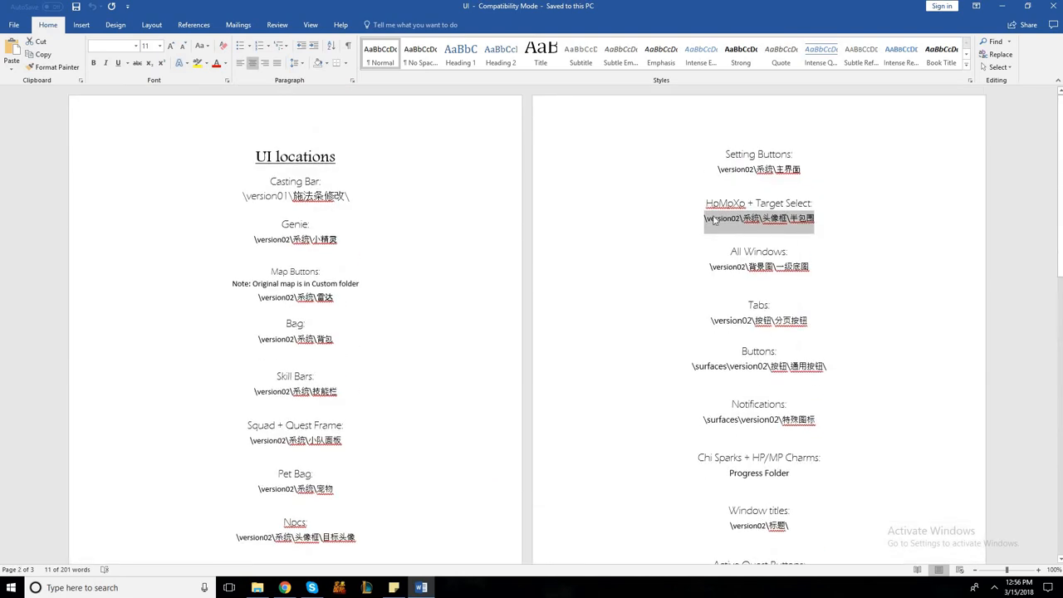
pyautogui.rightClick(743, 223)
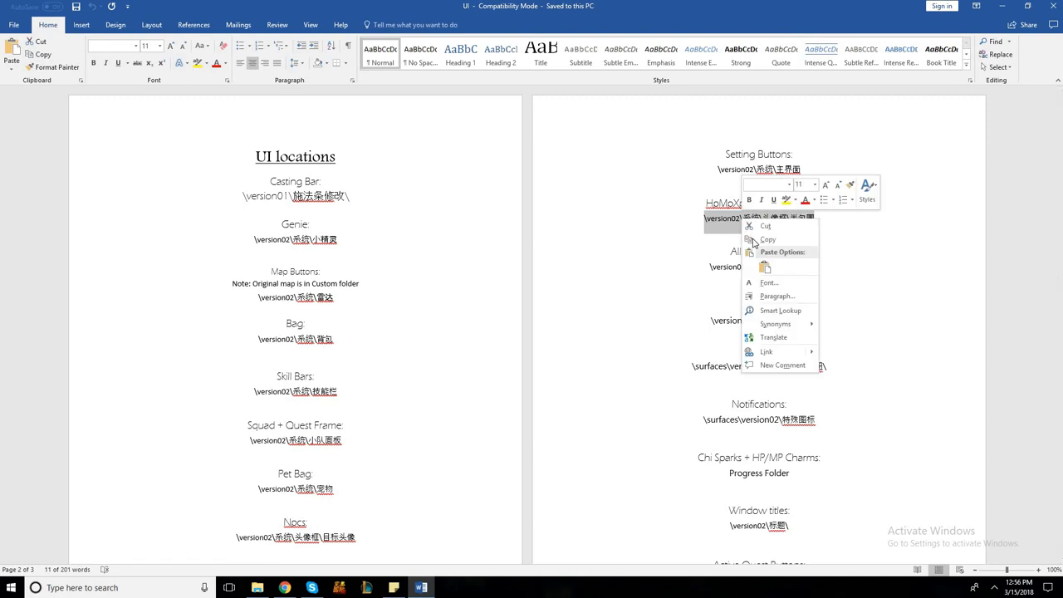
pyautogui.click(767, 239)
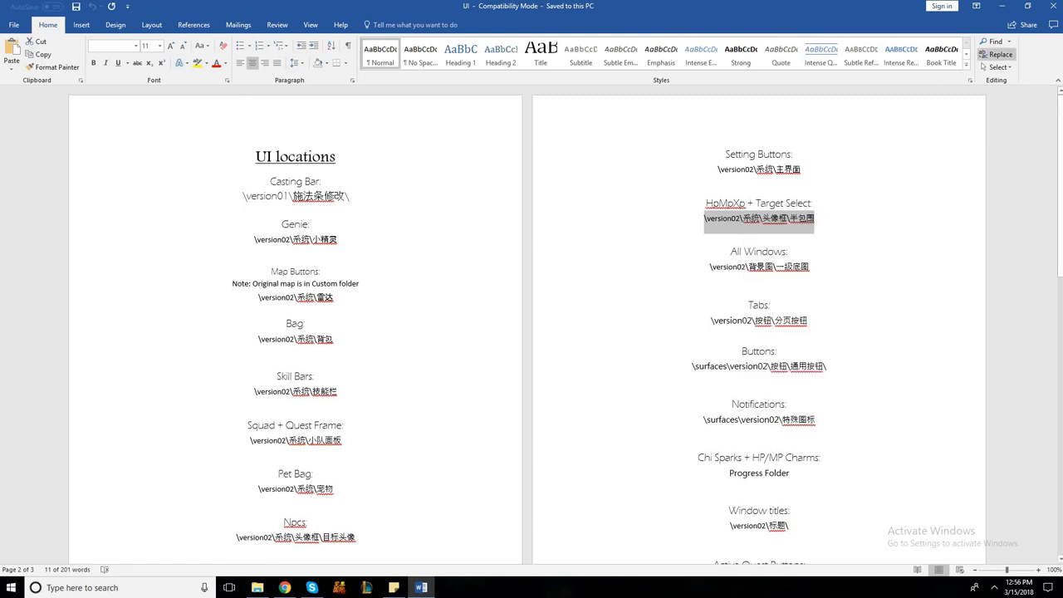
pyautogui.click(1002, 6)
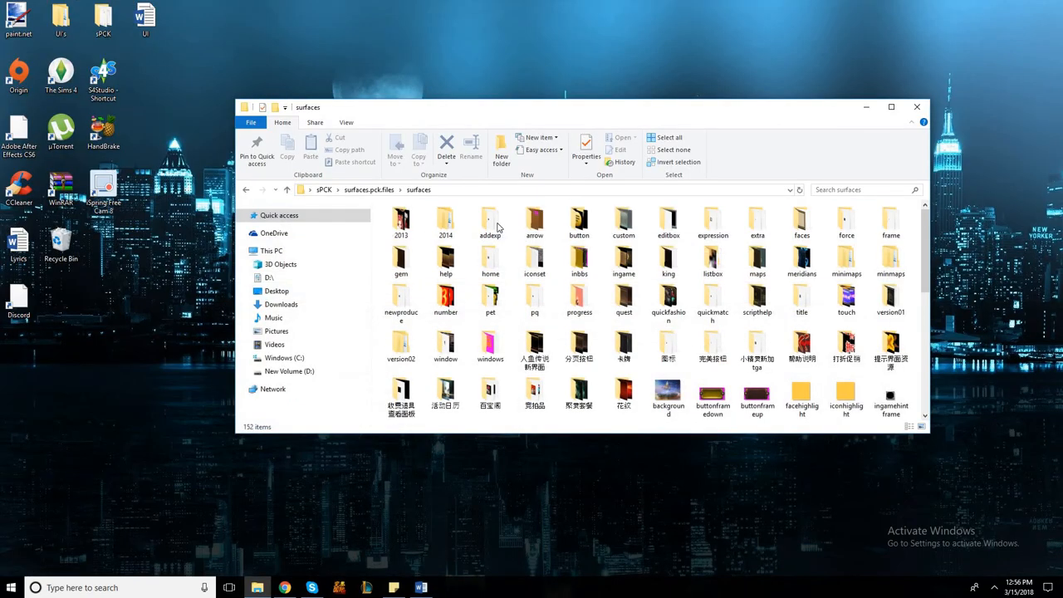
# - Go to the surfaces subfolder \version02\系统\头像框\半包围 and open the 新主头像框 image in a maximized paint.net window
pyautogui.click(485, 189)
pyautogui.click(485, 189)
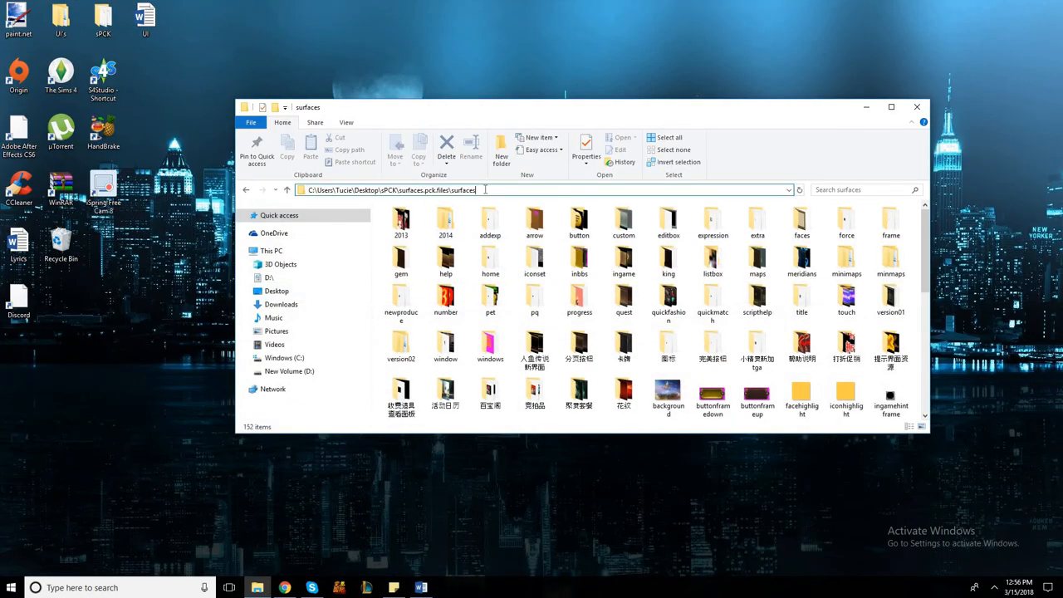
pyautogui.write('\\version02\\系统\\头像框\\半包围')
pyautogui.press('Return')
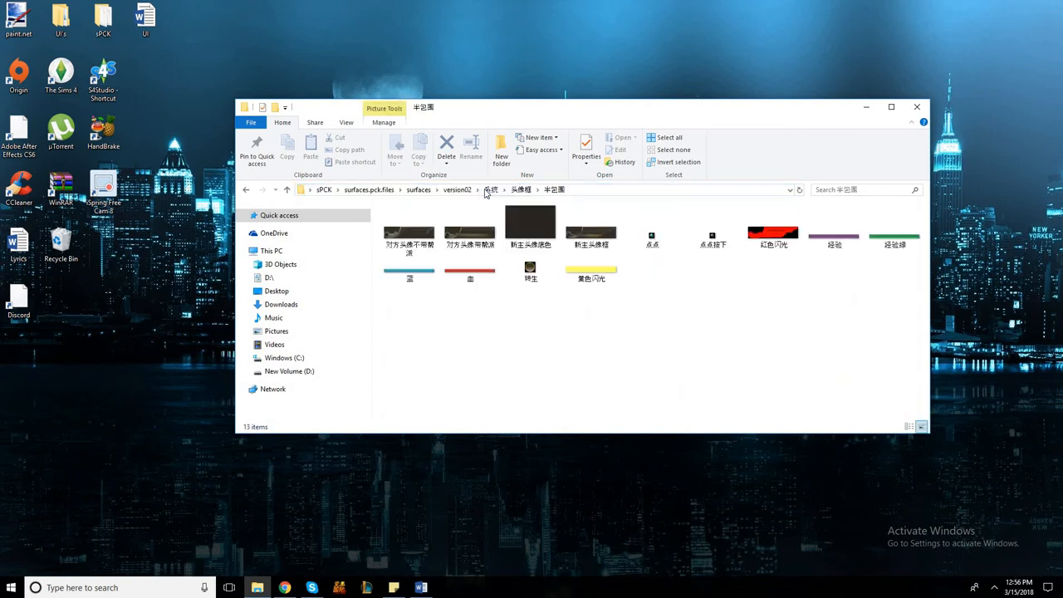
pyautogui.doubleClick(587, 242)
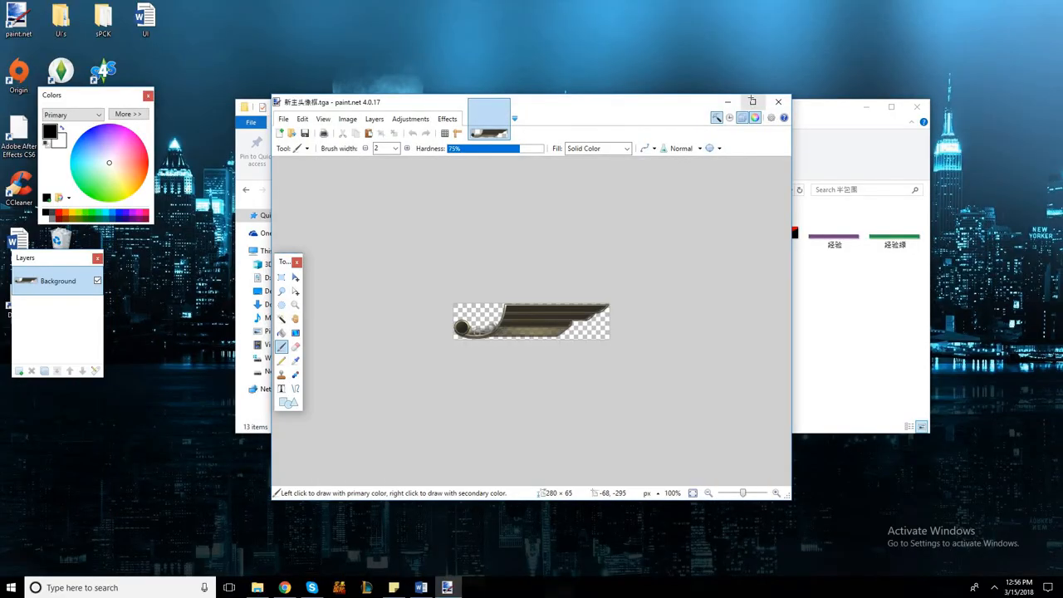
pyautogui.click(753, 102)
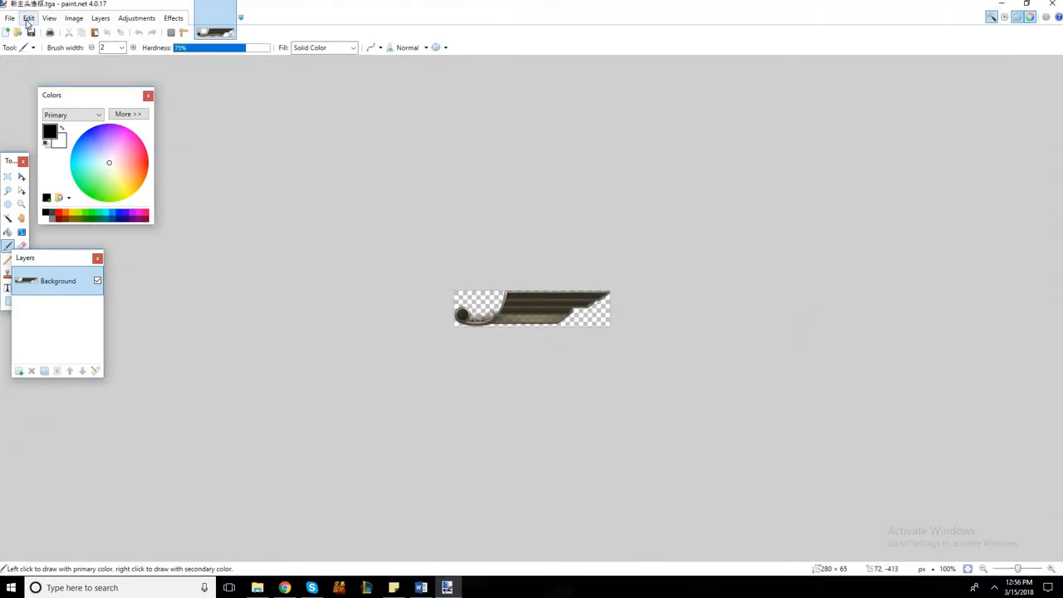
# - Open both the images file and the League of Legends HUD patch 5_16 image from the Downloads folder together
pyautogui.click(29, 17)
pyautogui.moveTo(16, 24)
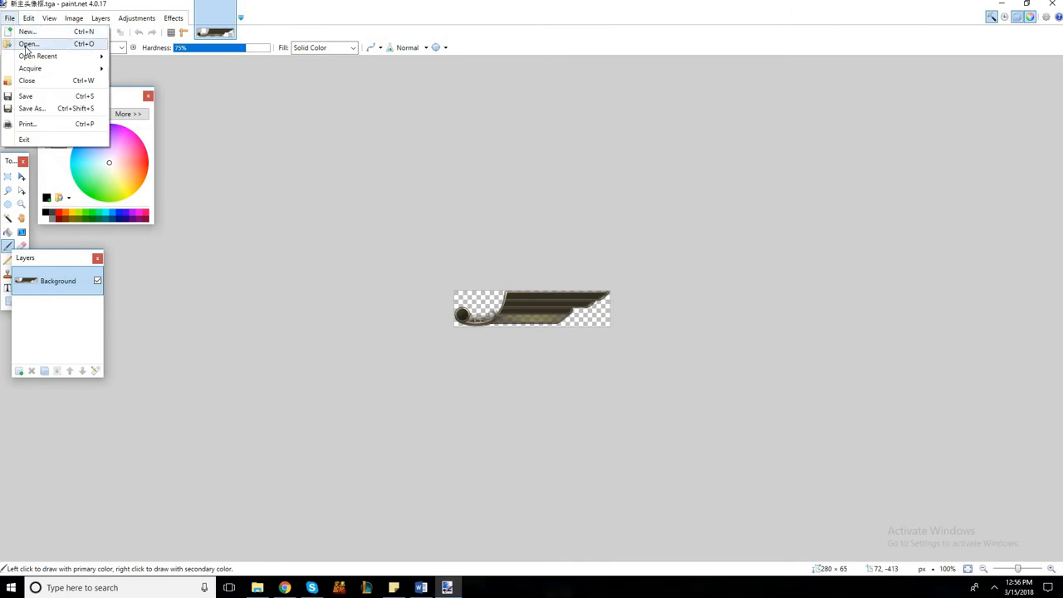
pyautogui.click(27, 46)
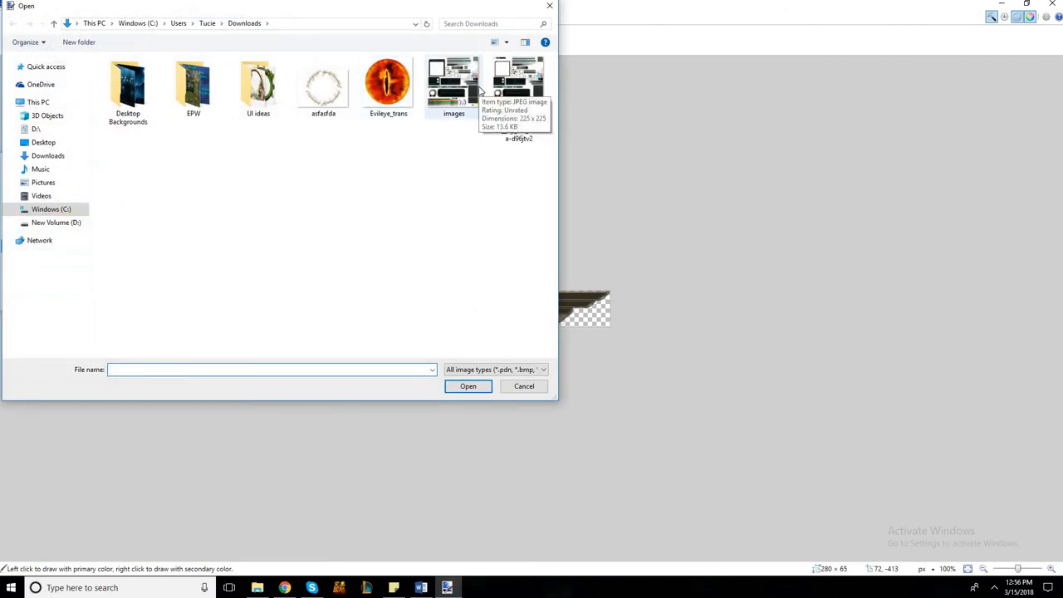
pyautogui.click(476, 86)
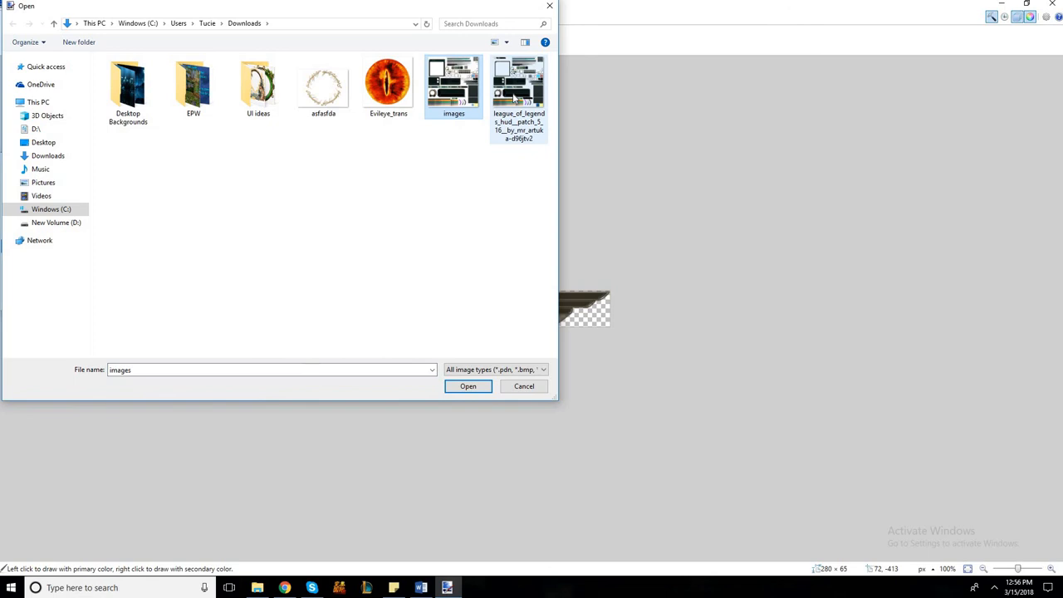
pyautogui.keyDown('ctrl'); pyautogui.click(513, 97); pyautogui.keyUp('ctrl')
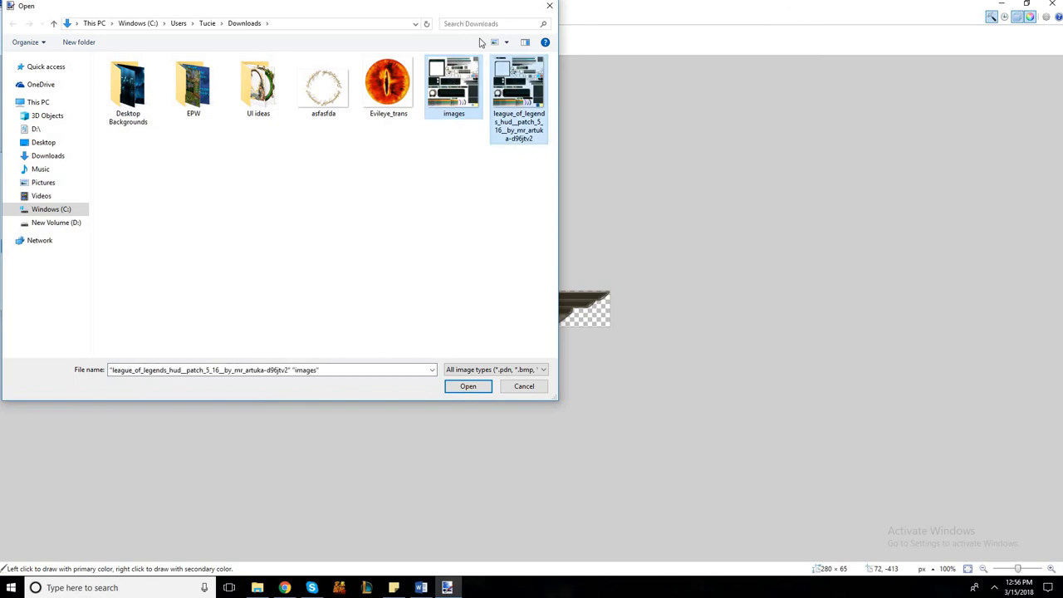
pyautogui.click(473, 390)
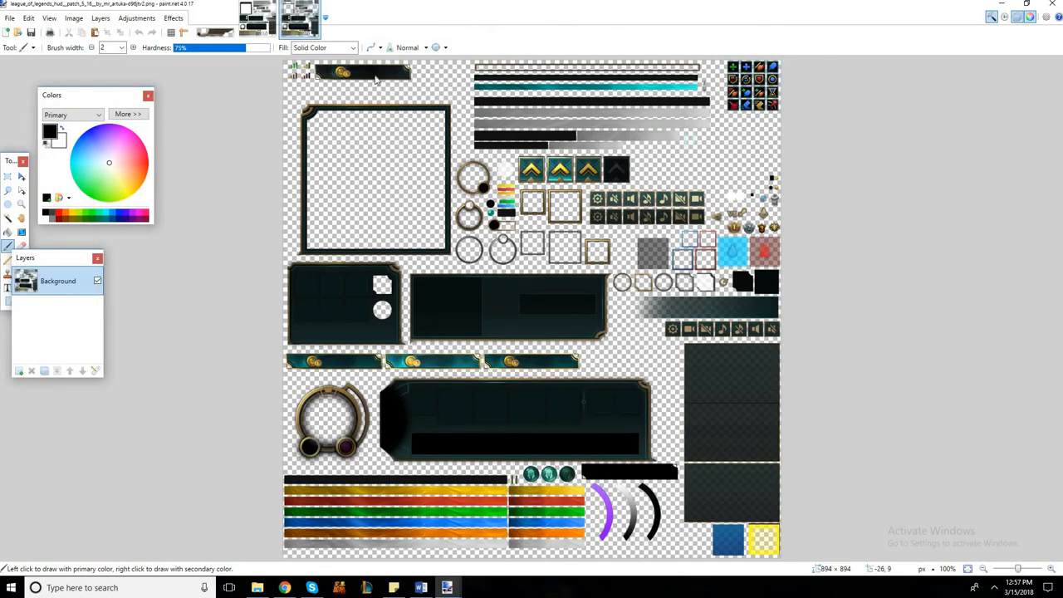
# - Compare images.jpg with the League of Legends HUD sheet for image resolution and background transparency
pyautogui.click(267, 28)
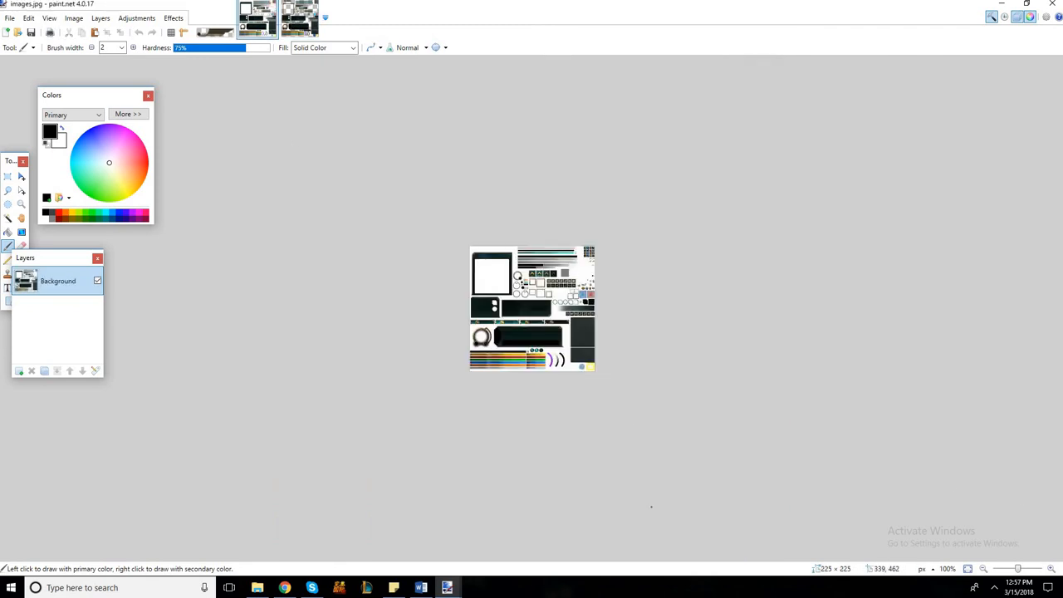
pyautogui.click(292, 27)
pyautogui.click(264, 29)
pyautogui.moveTo(1020, 571); pyautogui.dragTo(1030, 569)
pyautogui.click(300, 18)
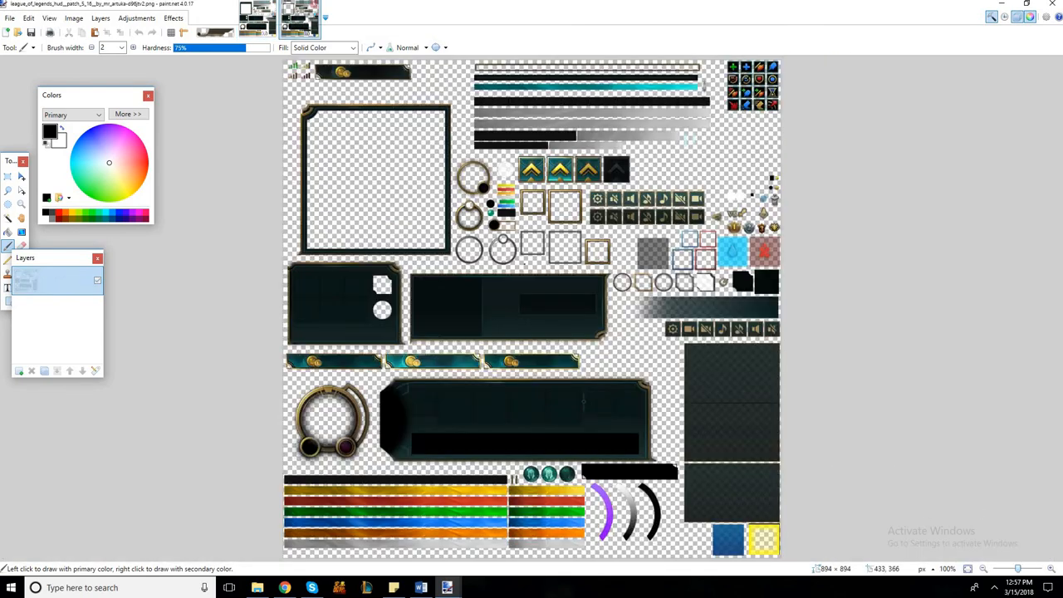
pyautogui.moveTo(1030, 570)
pyautogui.mouseDown()
pyautogui.moveTo(1040, 570)
pyautogui.moveTo(1018, 571)
pyautogui.mouseUp()
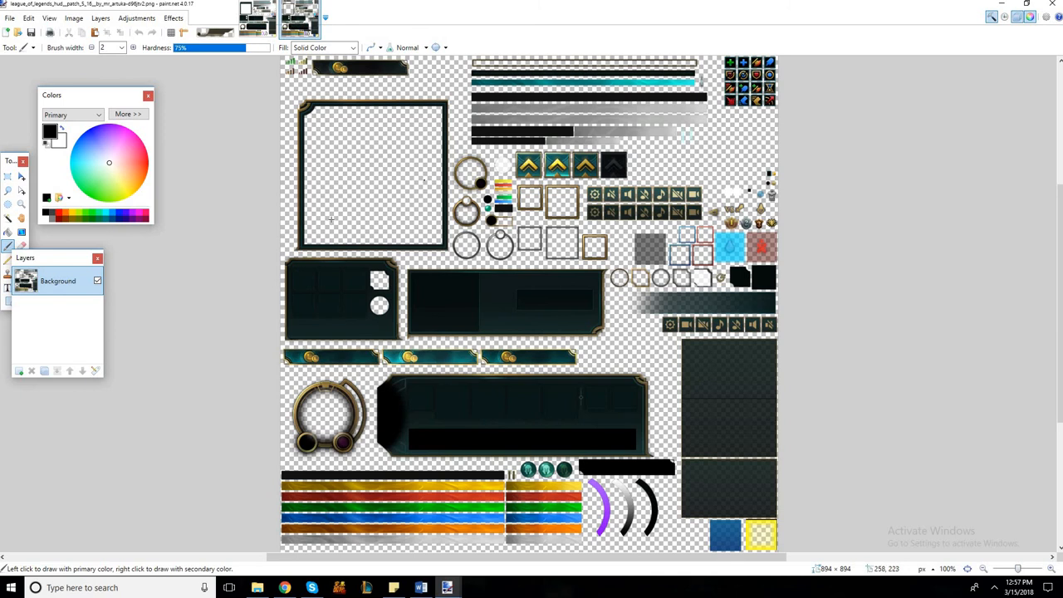
pyautogui.scroll(2, 332, 220)
pyautogui.scroll(-4, 238, 52)
pyautogui.click(257, 20)
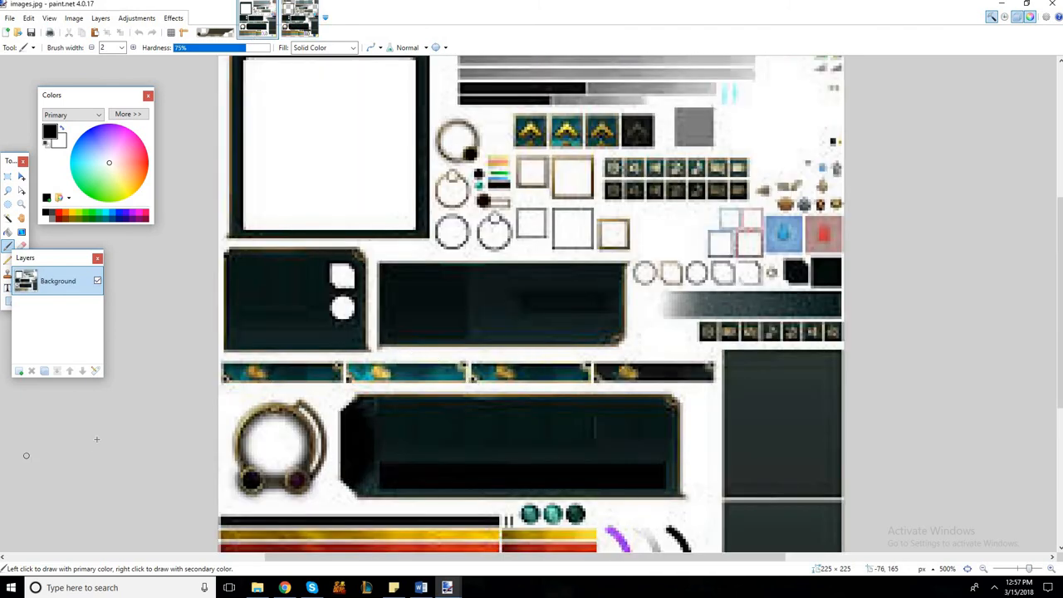
pyautogui.scroll(-3, 693, 371)
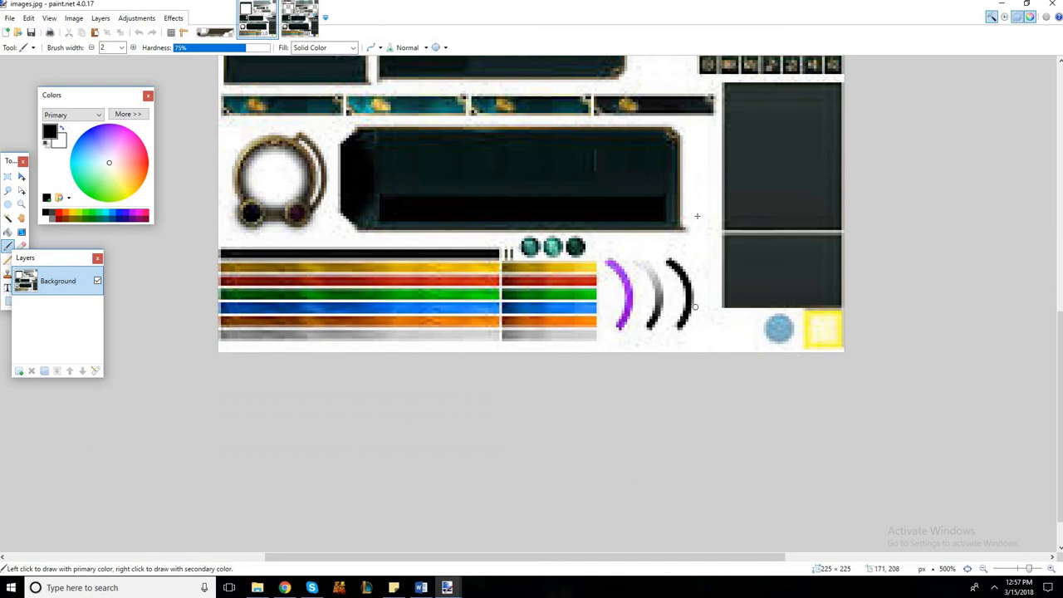
pyautogui.scroll(10, 490, 248)
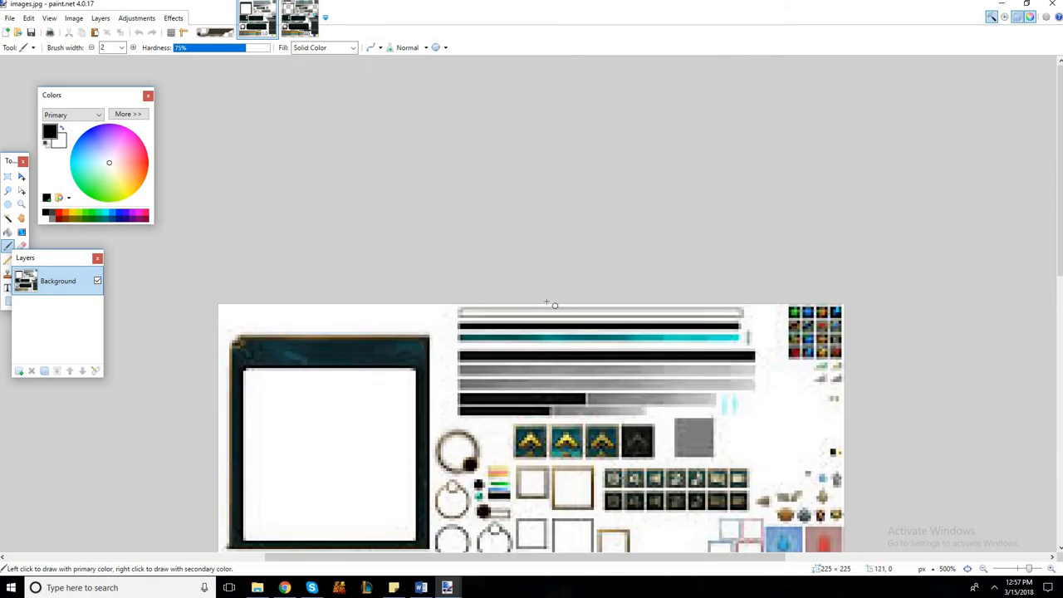
pyautogui.scroll(-1, 549, 304)
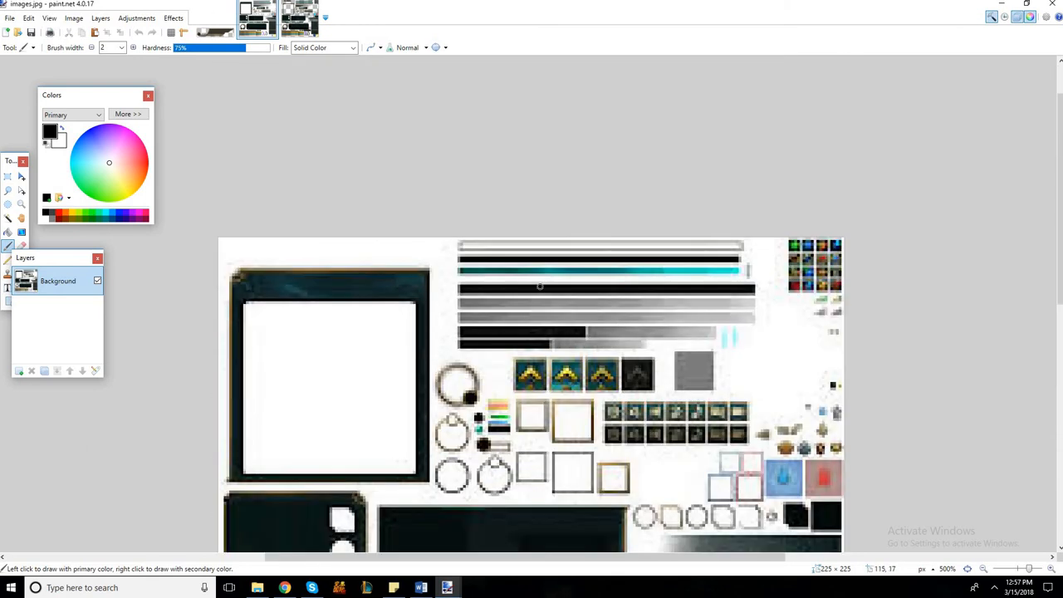
pyautogui.click(293, 24)
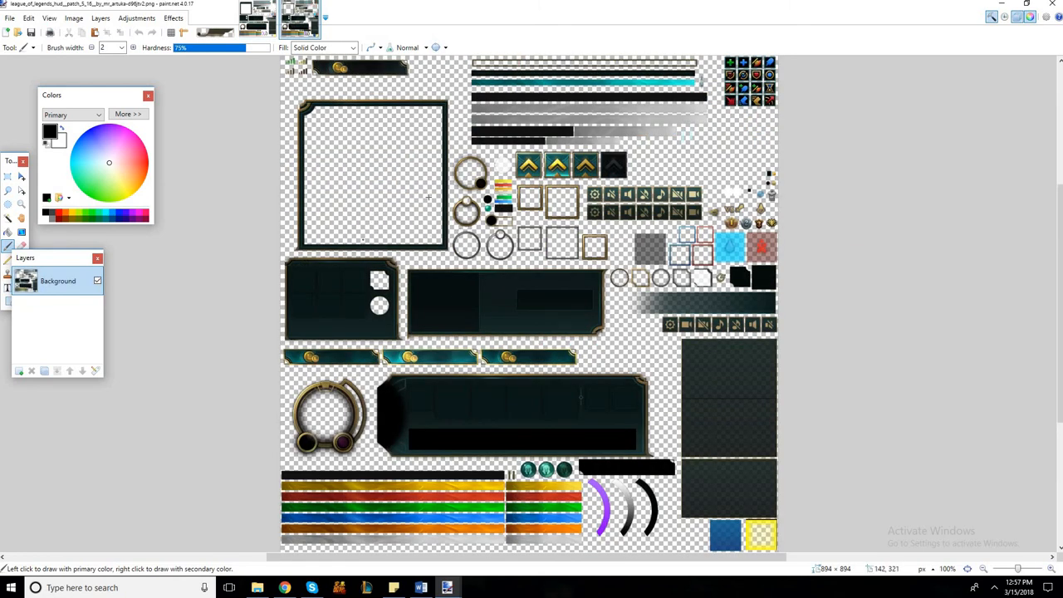
pyautogui.scroll(2, 386, 176)
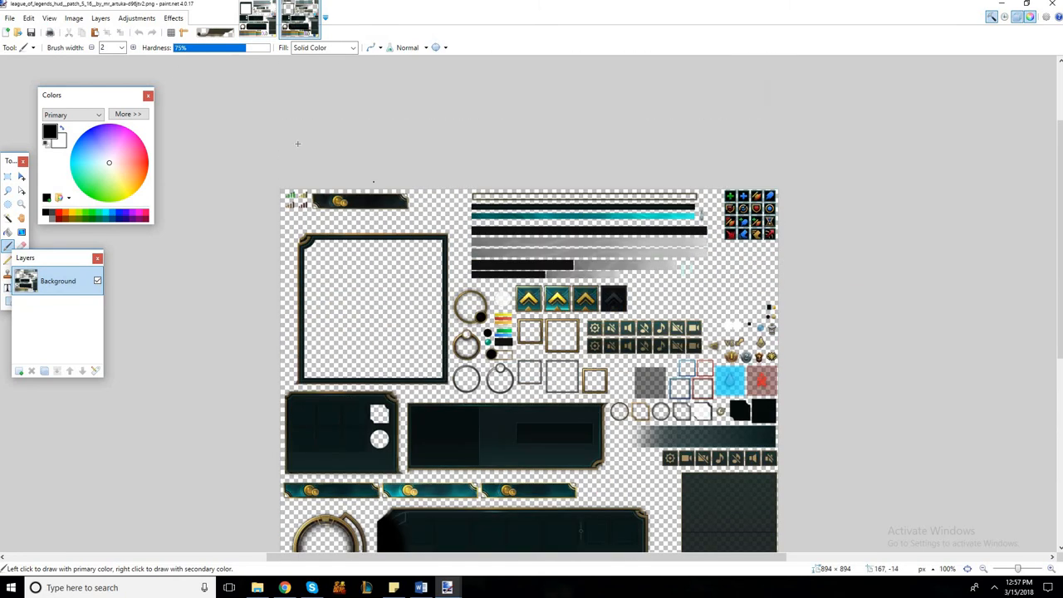
pyautogui.scroll(2, 297, 144)
pyautogui.scroll(-5, 294, 142)
pyautogui.scroll(2, 250, 47)
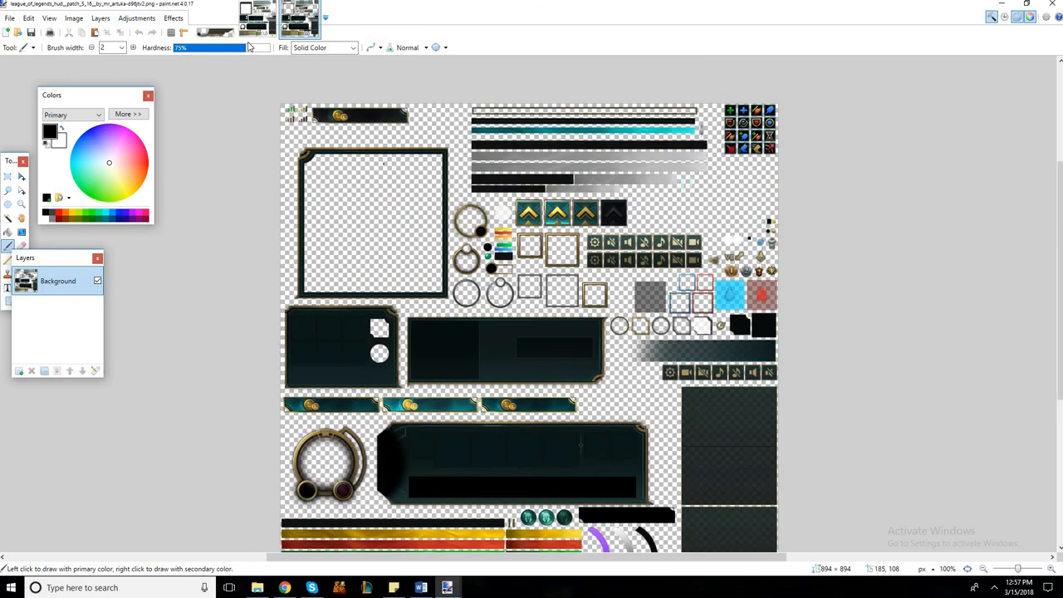
pyautogui.click(256, 18)
pyautogui.scroll(-6, 325, 143)
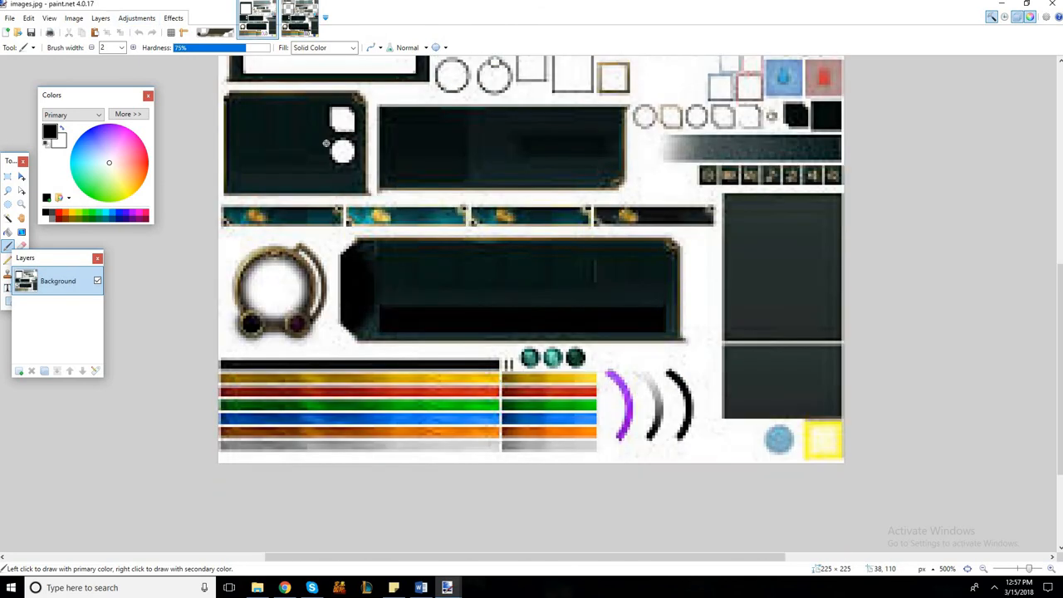
pyautogui.scroll(6, 326, 143)
pyautogui.click(293, 25)
pyautogui.click(266, 16)
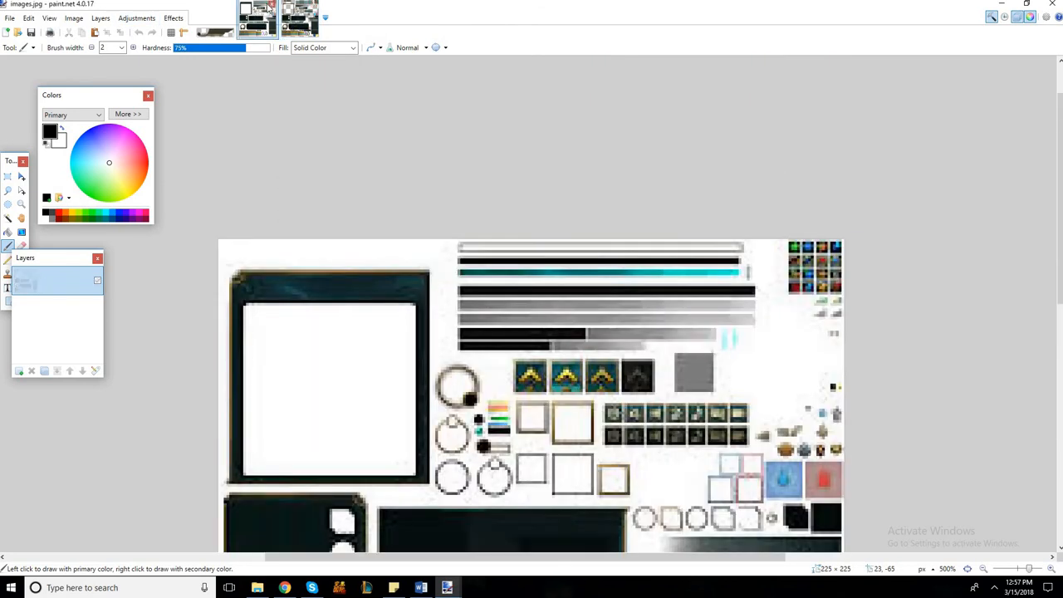
# - Close images.jpg, keeping the League of Legends HUD sheet open as the source image
pyautogui.click(305, 8)
pyautogui.click(273, 7)
pyautogui.click(271, 5)
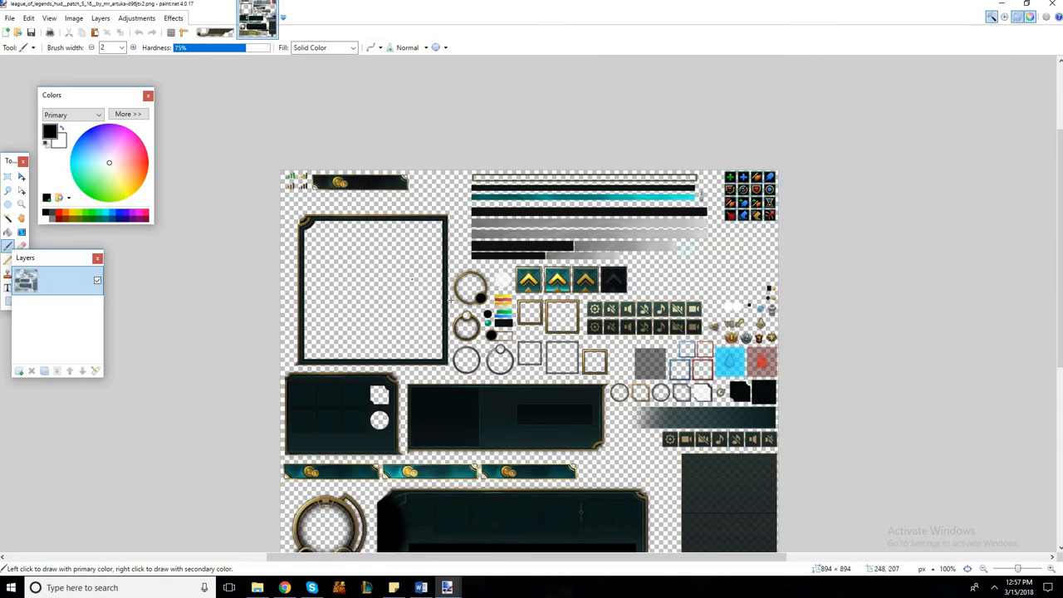
pyautogui.scroll(-5, 451, 300)
pyautogui.scroll(1, 451, 300)
pyautogui.scroll(5, 451, 299)
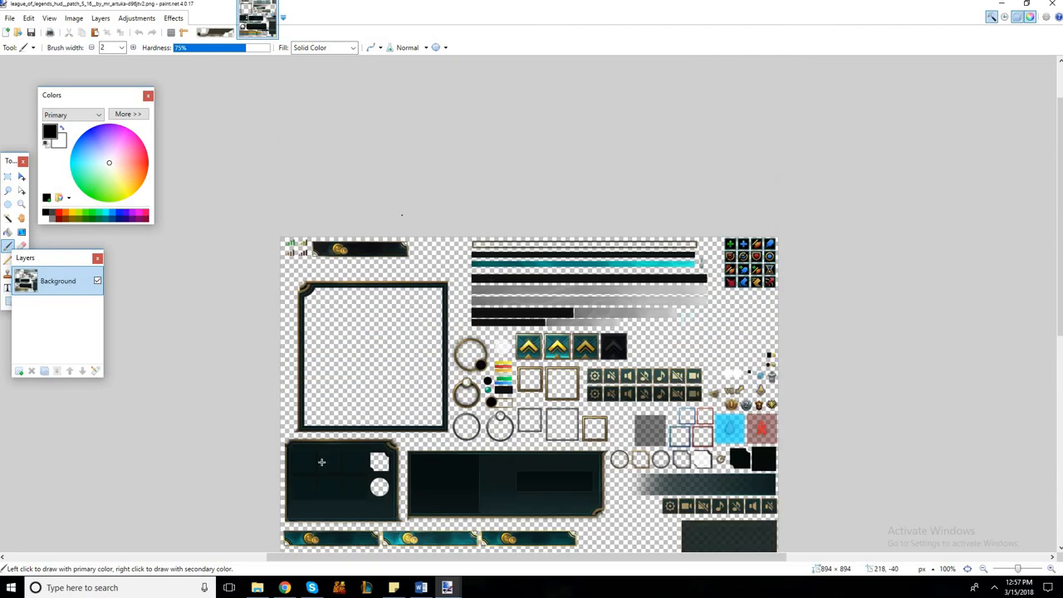
# - Switch to Chrome and search Google Images for "league of legends HUD transparent"
pyautogui.scroll(-2, 451, 335)
pyautogui.scroll(2, 496, 297)
pyautogui.scroll(-4, 496, 297)
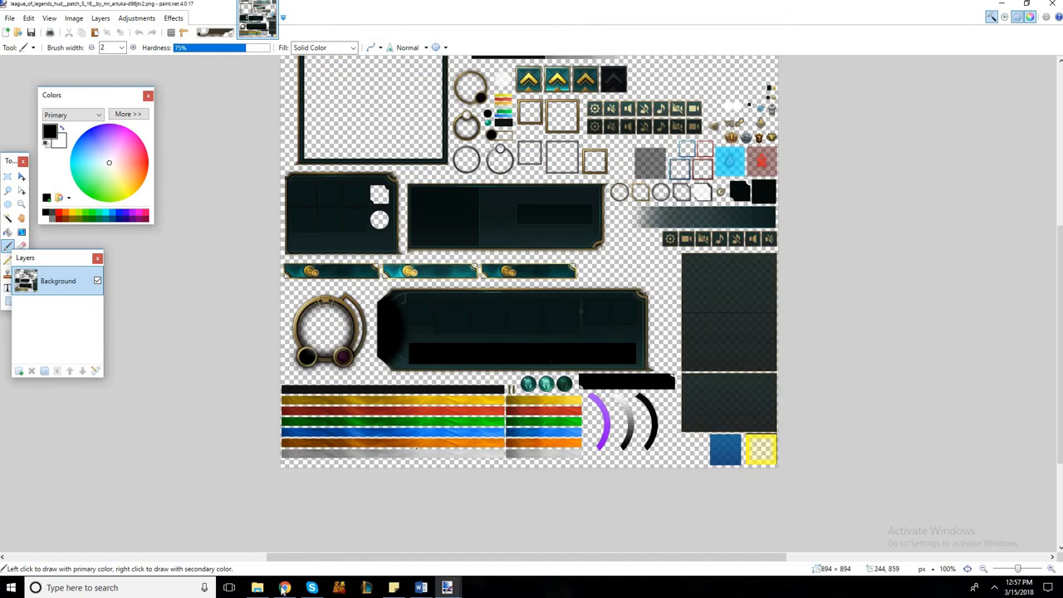
pyautogui.click(284, 588)
pyautogui.click(127, 10)
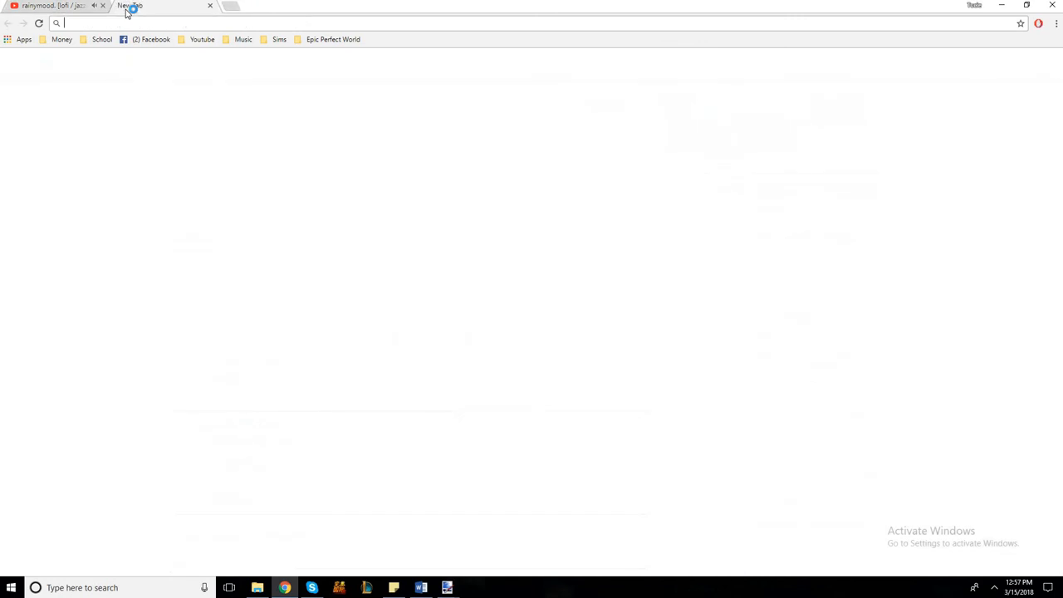
pyautogui.write('league of legends HUD transparent')
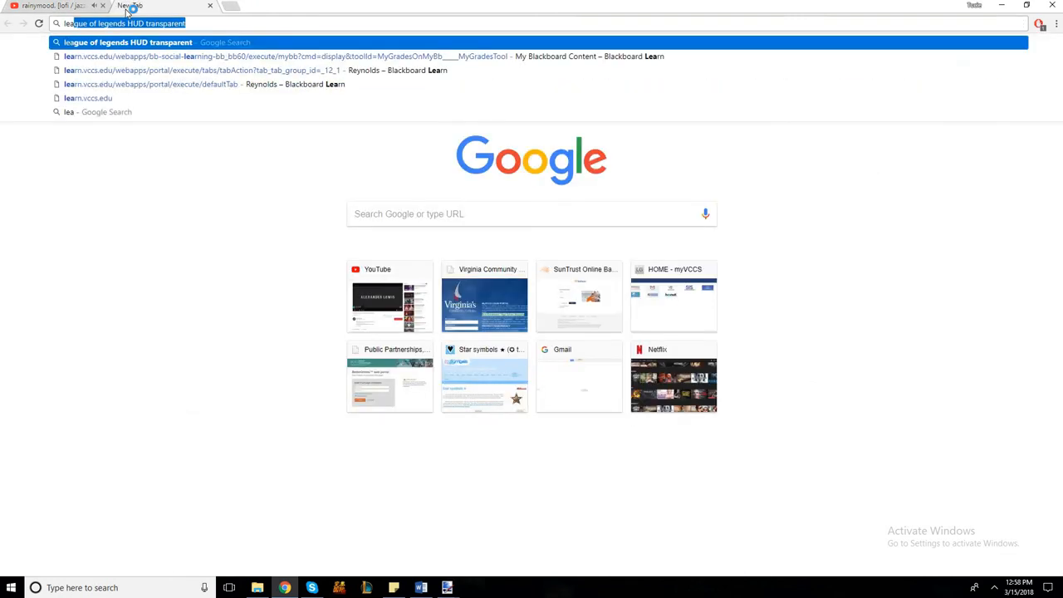
pyautogui.press('Return')
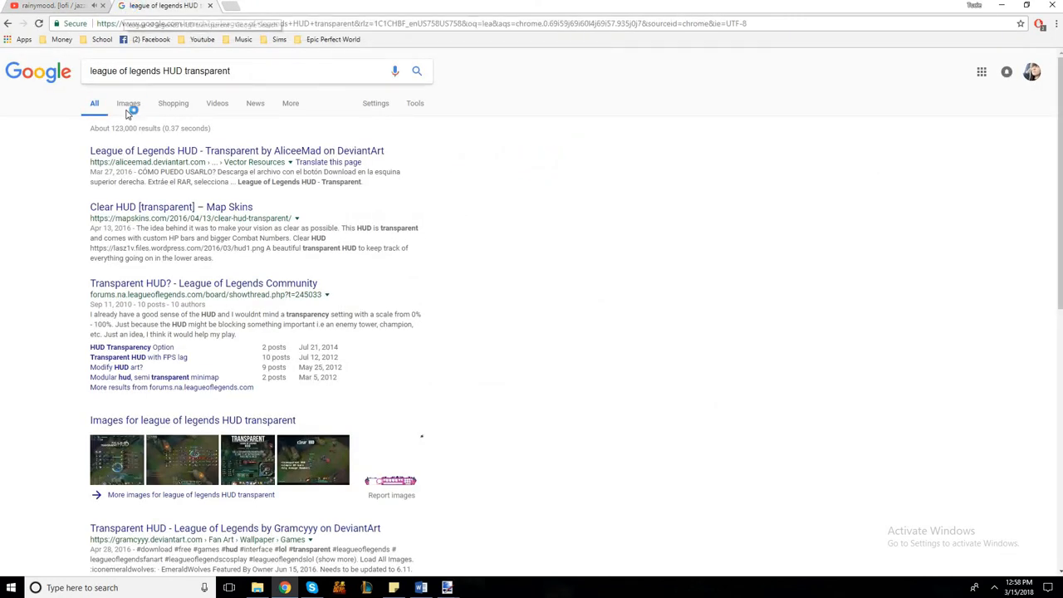
pyautogui.click(127, 104)
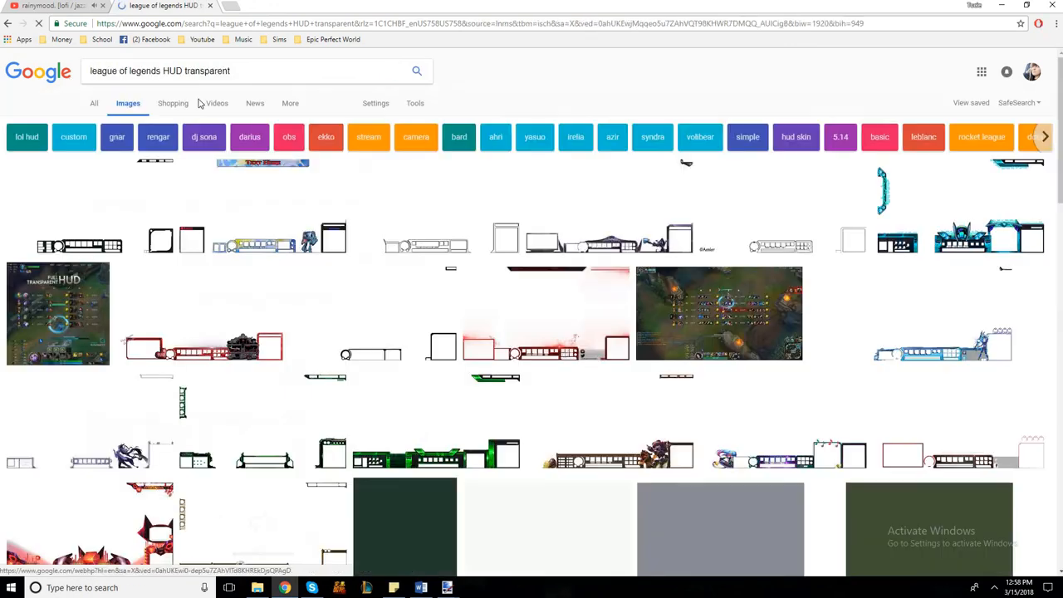
# - Browse the transparent HUD image results, previewing several overlays for usable frame graphics and transparent backgrounds
pyautogui.click(582, 353)
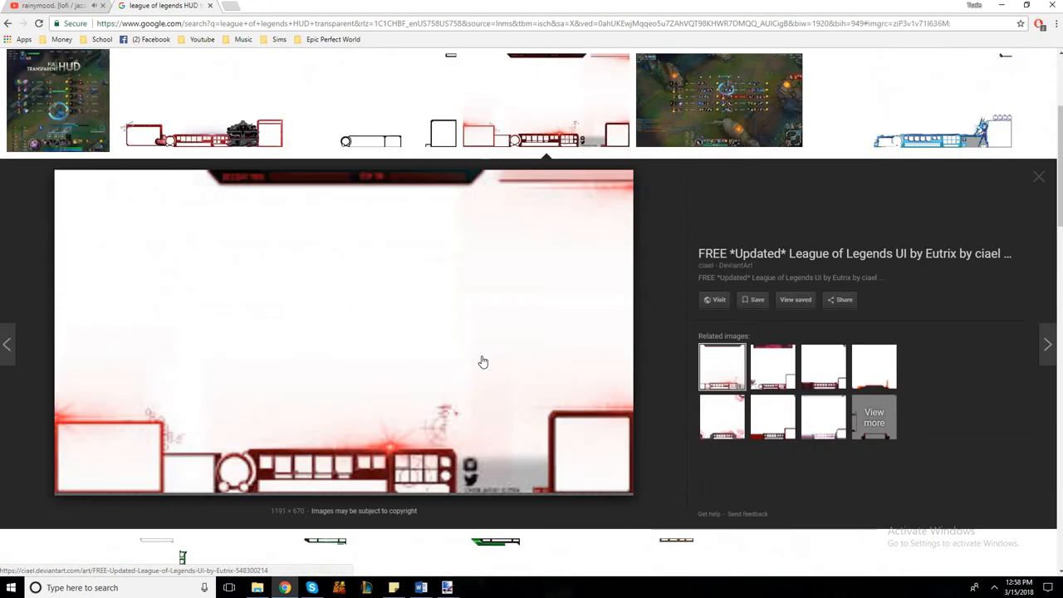
pyautogui.scroll(-5, 393, 381)
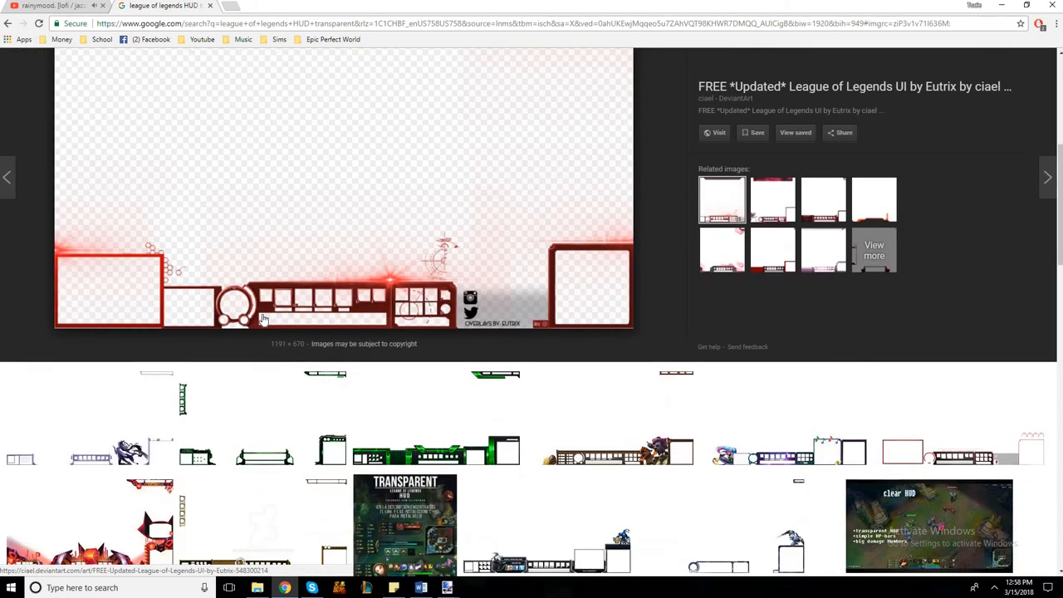
pyautogui.scroll(-4, 767, 434)
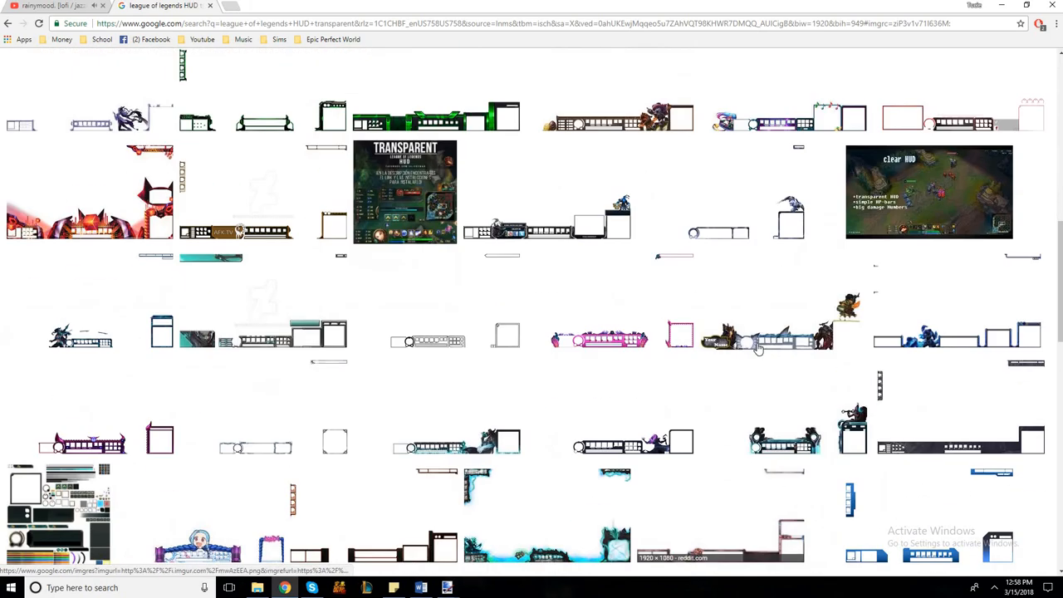
pyautogui.click(757, 347)
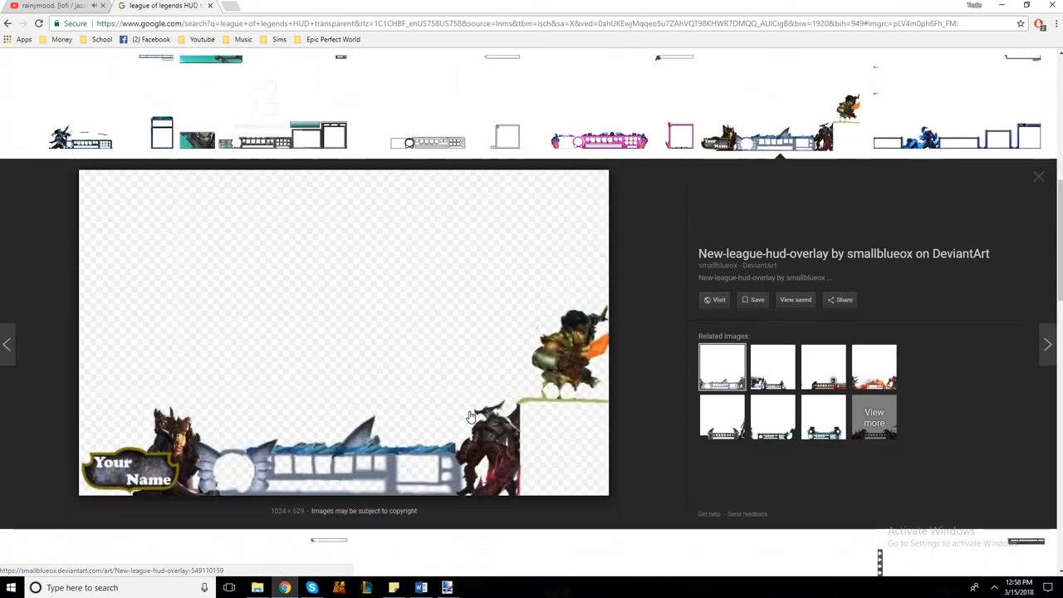
pyautogui.scroll(-4, 648, 435)
pyautogui.click(572, 394)
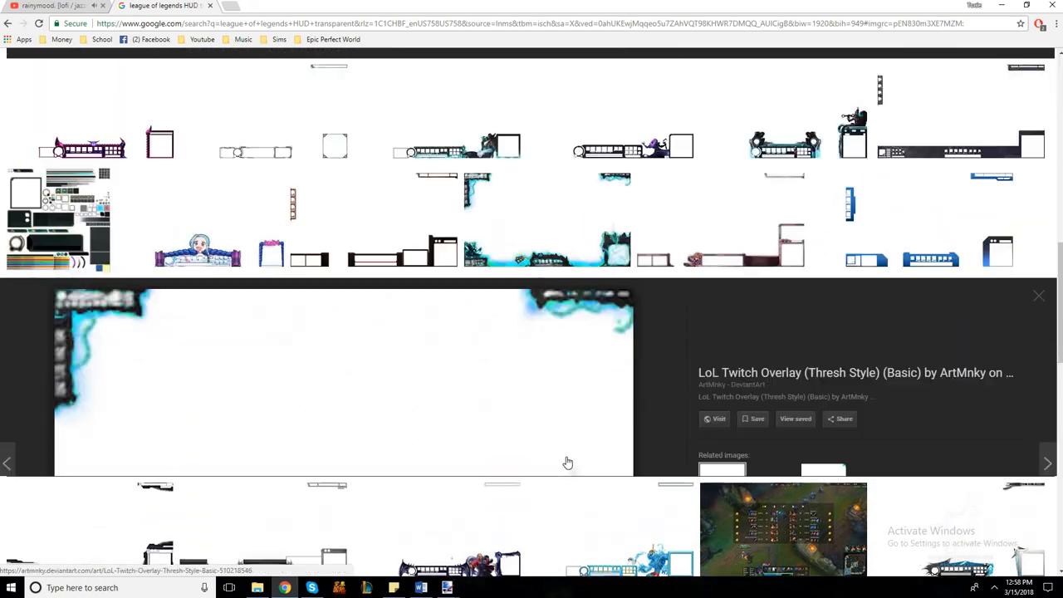
pyautogui.scroll(-3, 564, 463)
pyautogui.scroll(-10, 230, 381)
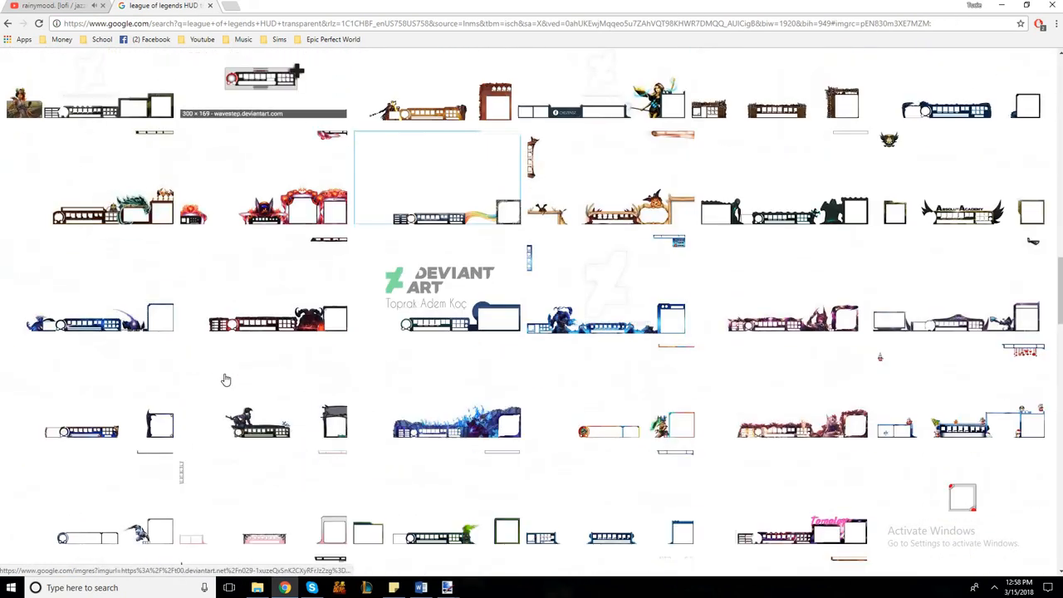
# - Open the preview of the "League of Legends stream overlay: Diablo 3" image and inspect its frame pieces
pyautogui.click(307, 370)
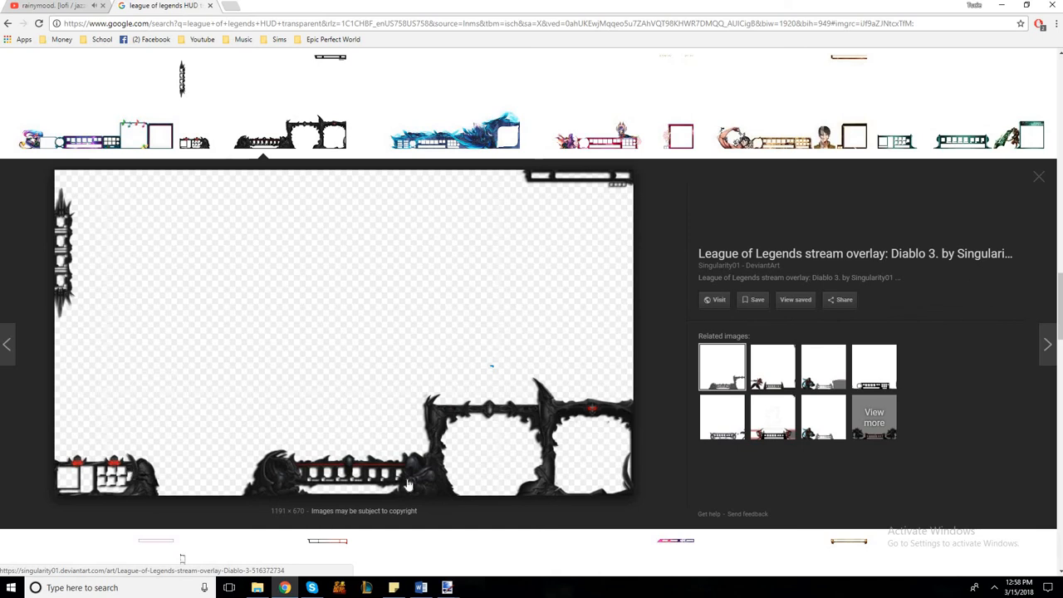
pyautogui.scroll(-2, 403, 349)
pyautogui.scroll(2, 338, 368)
pyautogui.scroll(-2, 216, 315)
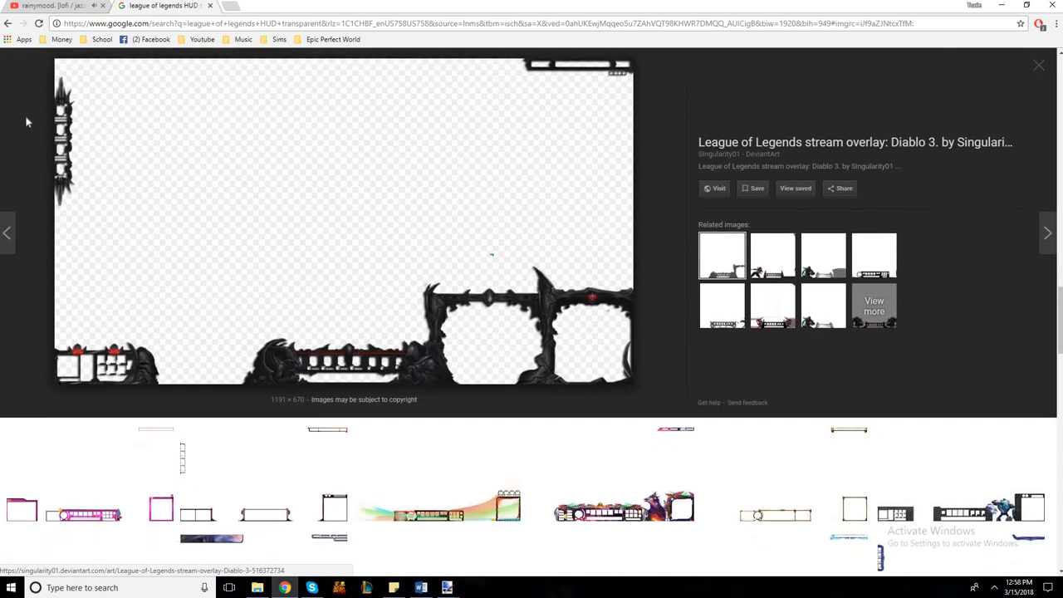
pyautogui.scroll(-2, 167, 232)
pyautogui.scroll(3, 167, 232)
# - Start saving the Diablo 3 overlay image, choosing the UI ideas folder inside Downloads as its location
pyautogui.rightClick(167, 233)
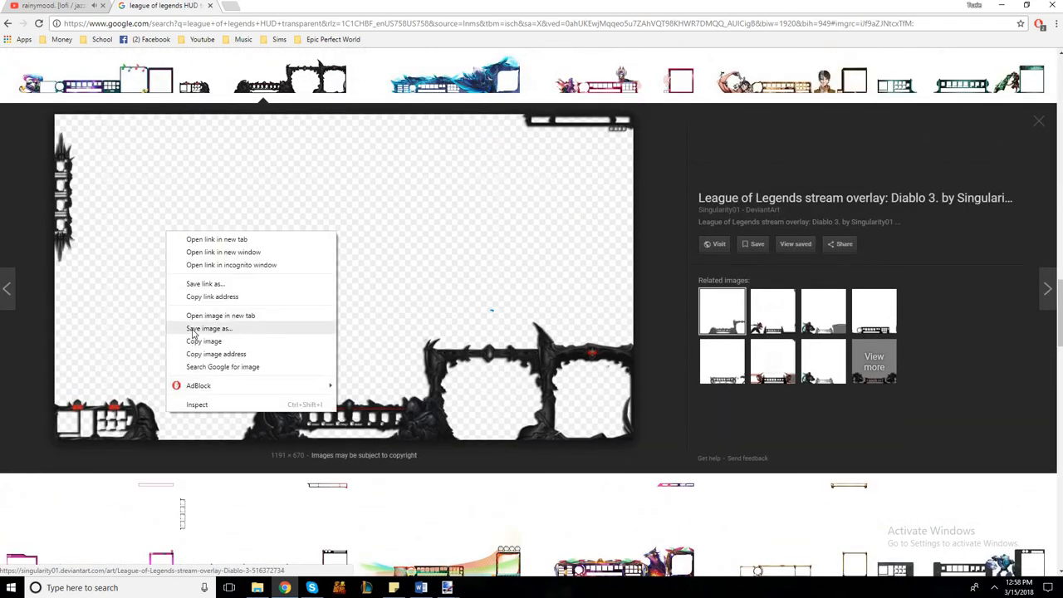
pyautogui.click(191, 329)
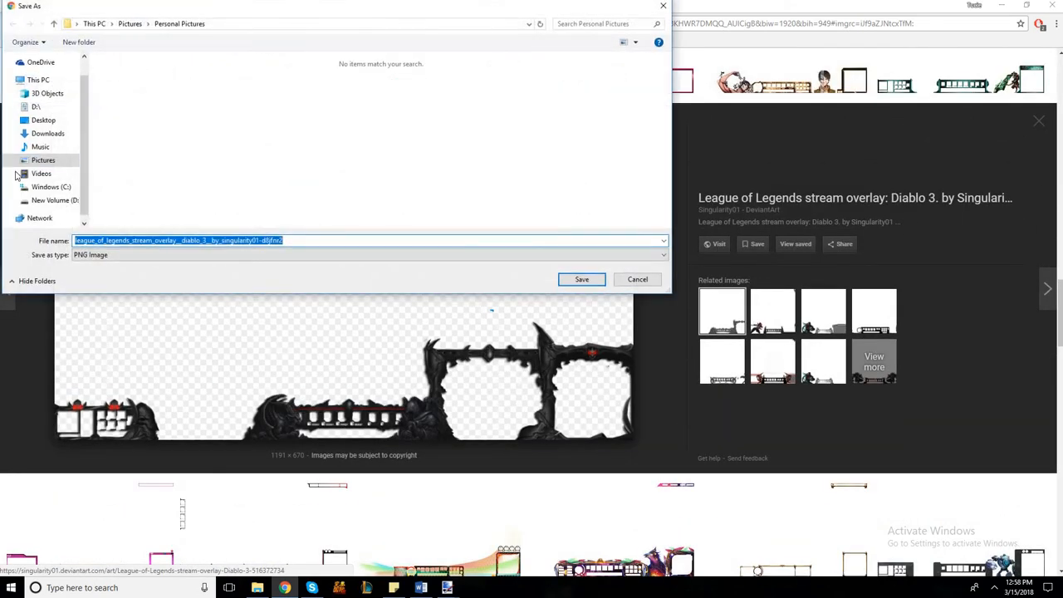
pyautogui.click(35, 164)
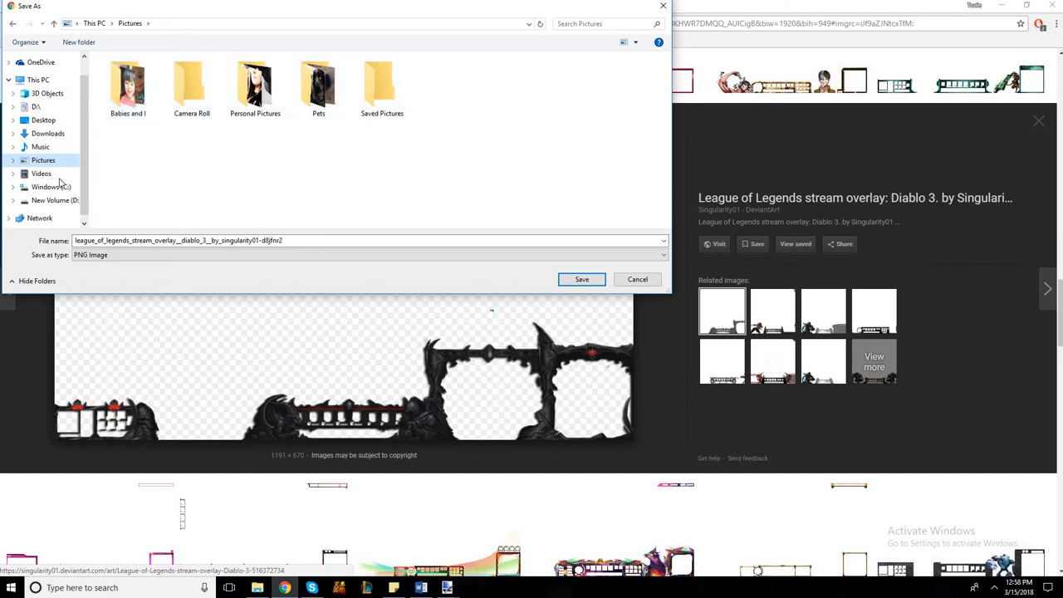
pyautogui.click(50, 134)
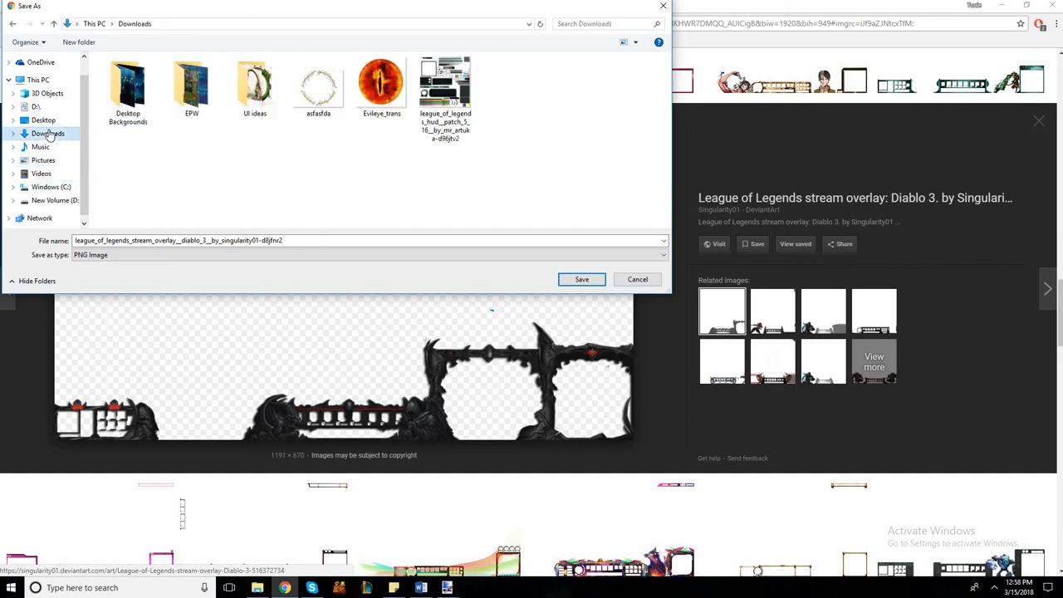
pyautogui.doubleClick(249, 99)
# - Look through the collected frames, health bars and orbs in the UI ideas folder for possible HUD graphics
pyautogui.scroll(-1, 216, 139)
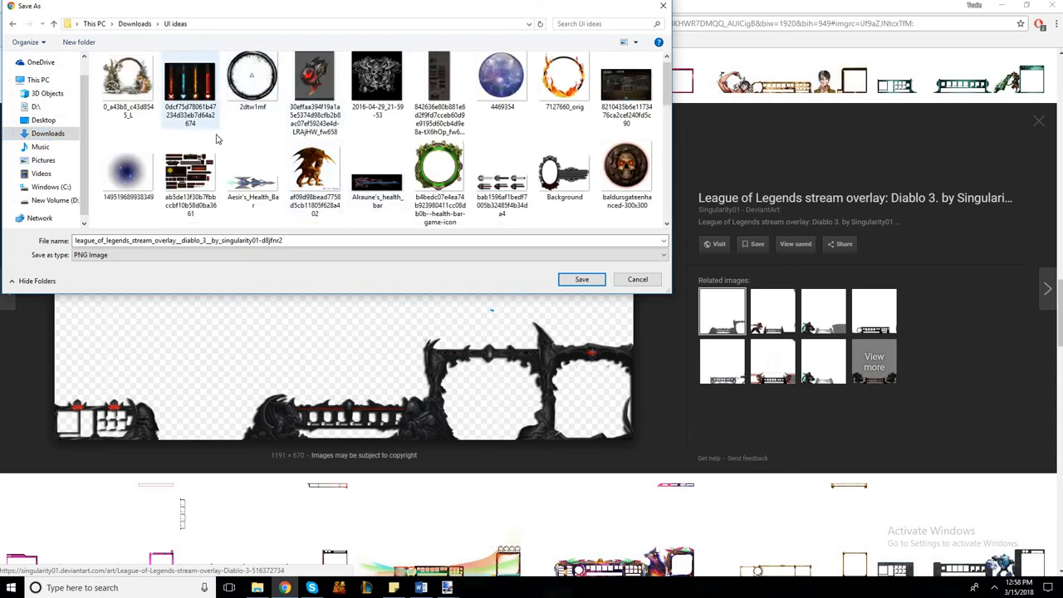
pyautogui.scroll(-8, 216, 139)
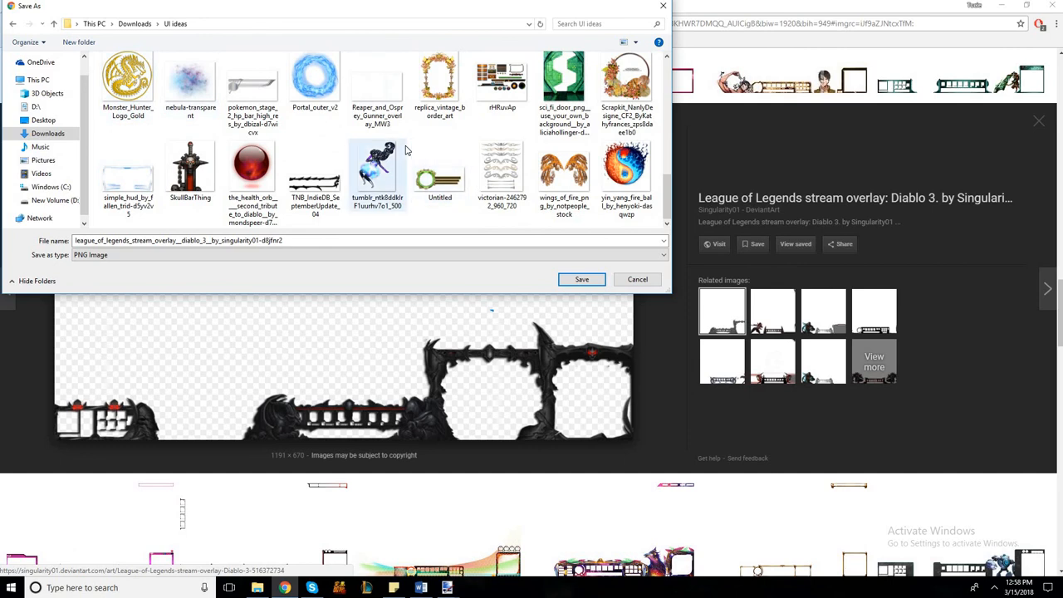
pyautogui.scroll(10, 406, 151)
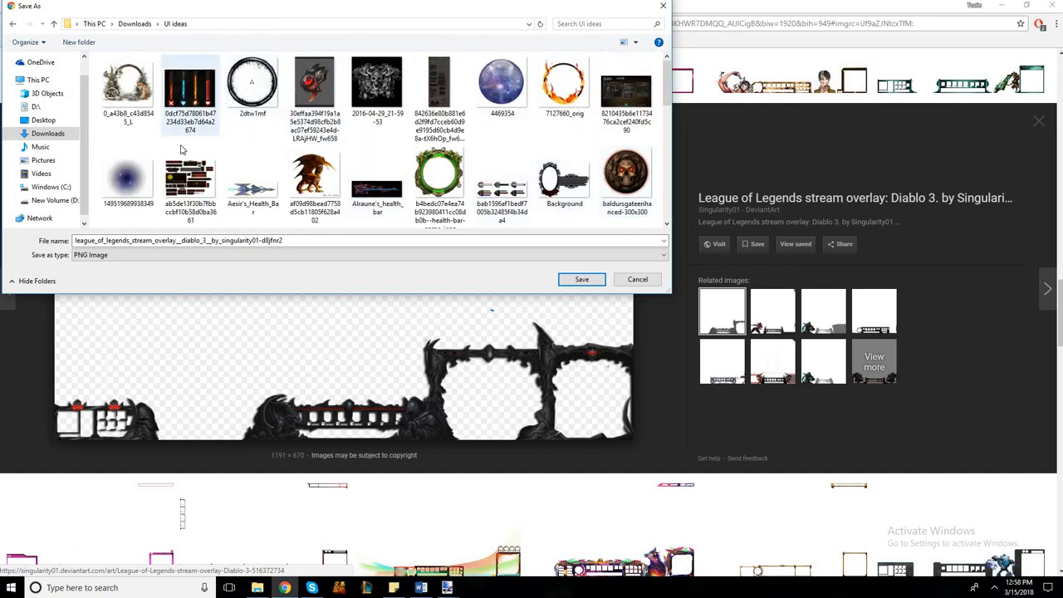
pyautogui.scroll(-5, 183, 151)
pyautogui.scroll(-4, 214, 161)
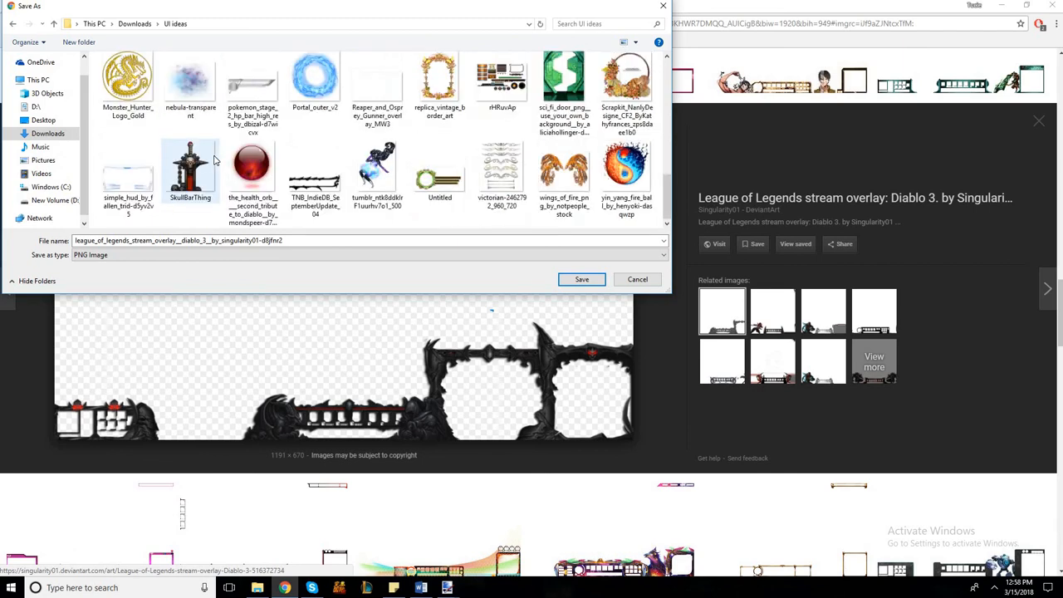
pyautogui.scroll(1, 214, 161)
pyautogui.scroll(1, 435, 149)
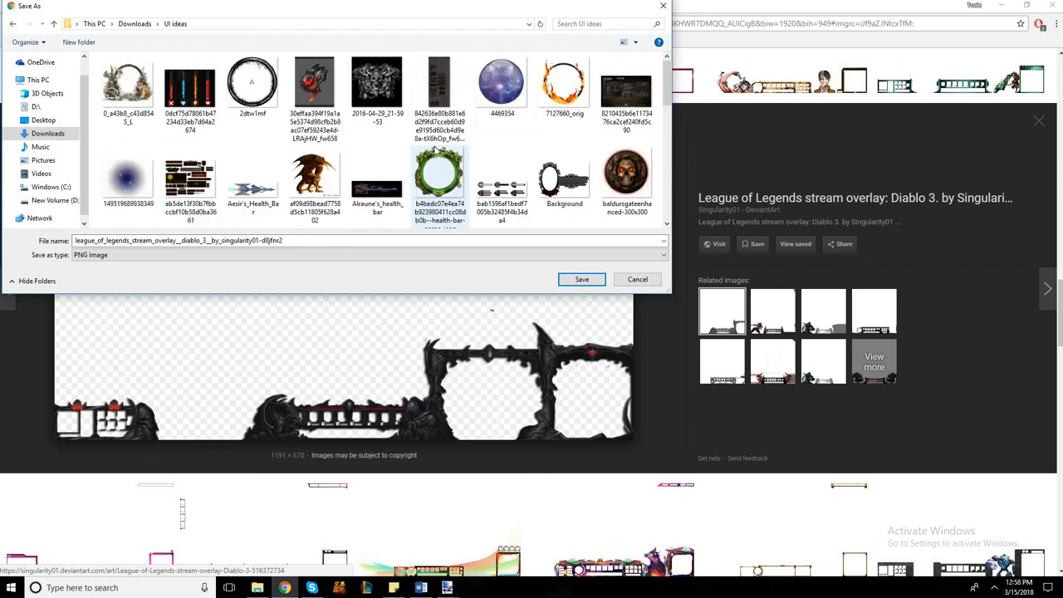
pyautogui.scroll(-2, 264, 174)
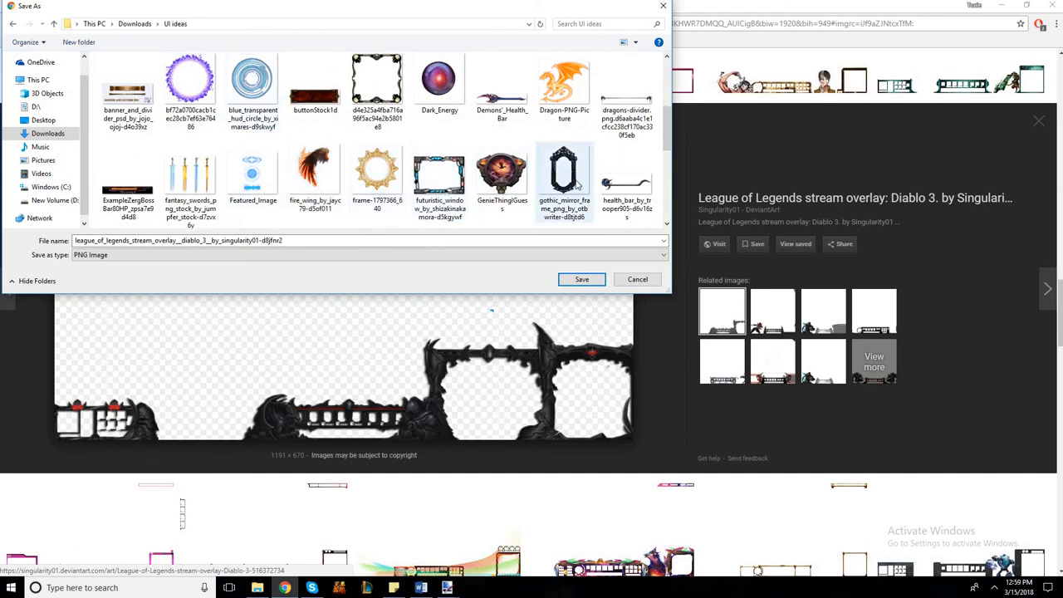
pyautogui.scroll(2, 270, 138)
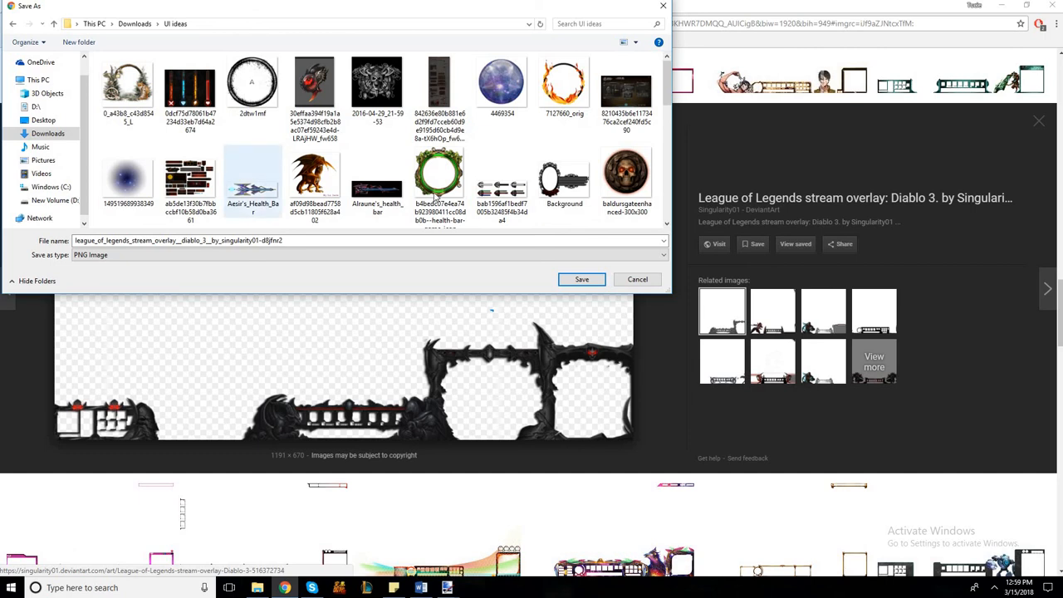
pyautogui.scroll(-5, 420, 150)
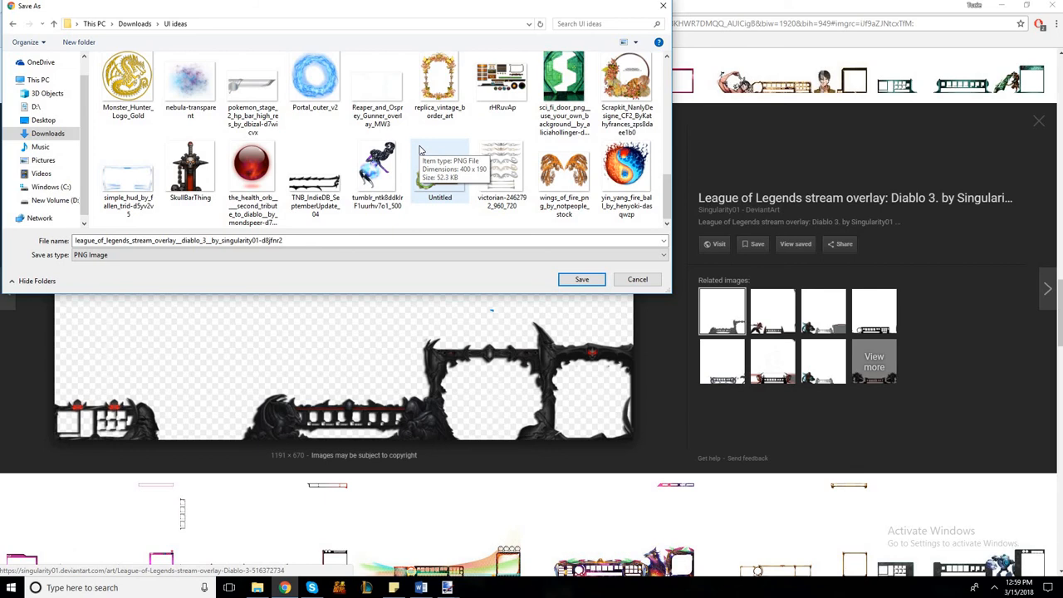
pyautogui.scroll(5, 420, 150)
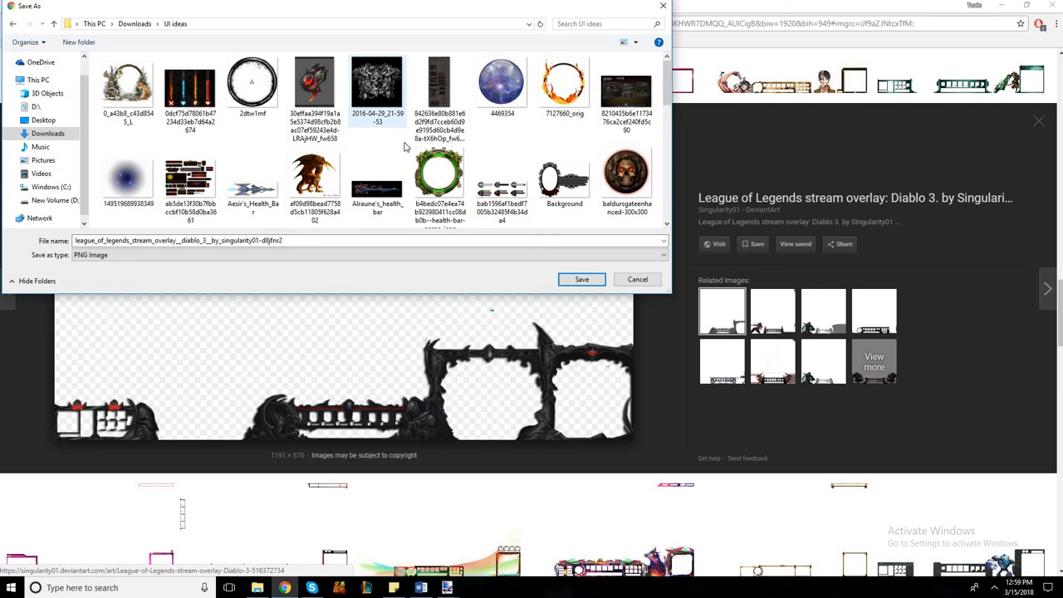
pyautogui.scroll(-5, 415, 150)
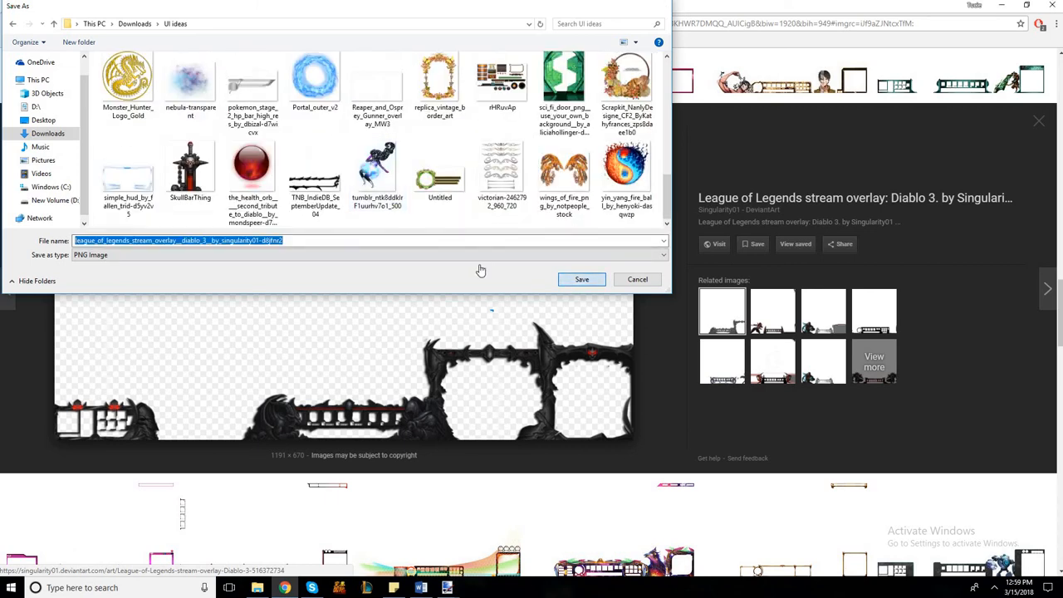
# - Save the Diablo 3 overlay as a PNG under its suggested name and leave Chrome for paint.net
pyautogui.press('Return')
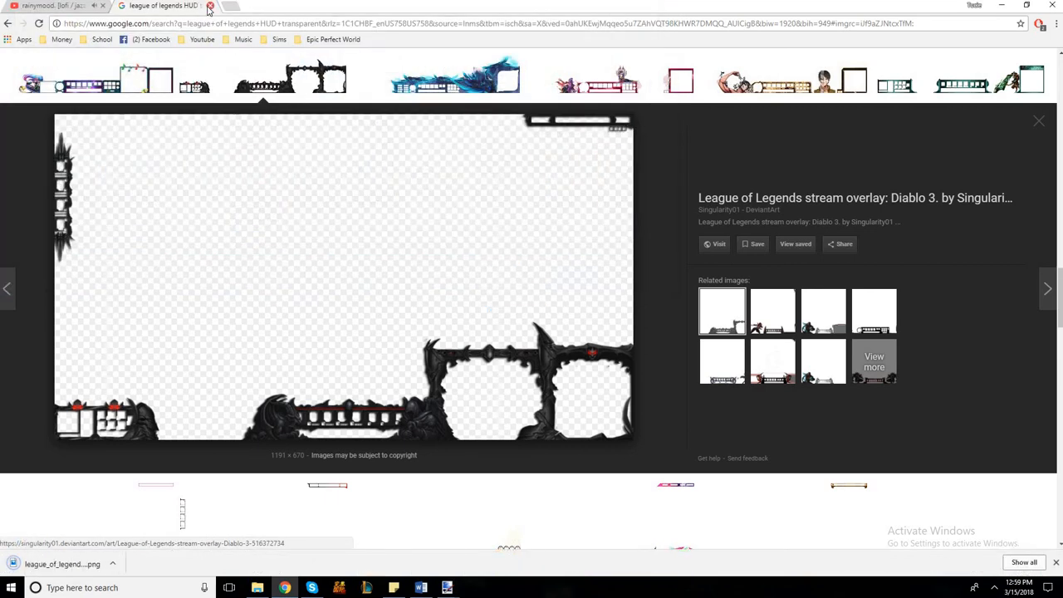
pyautogui.click(210, 5)
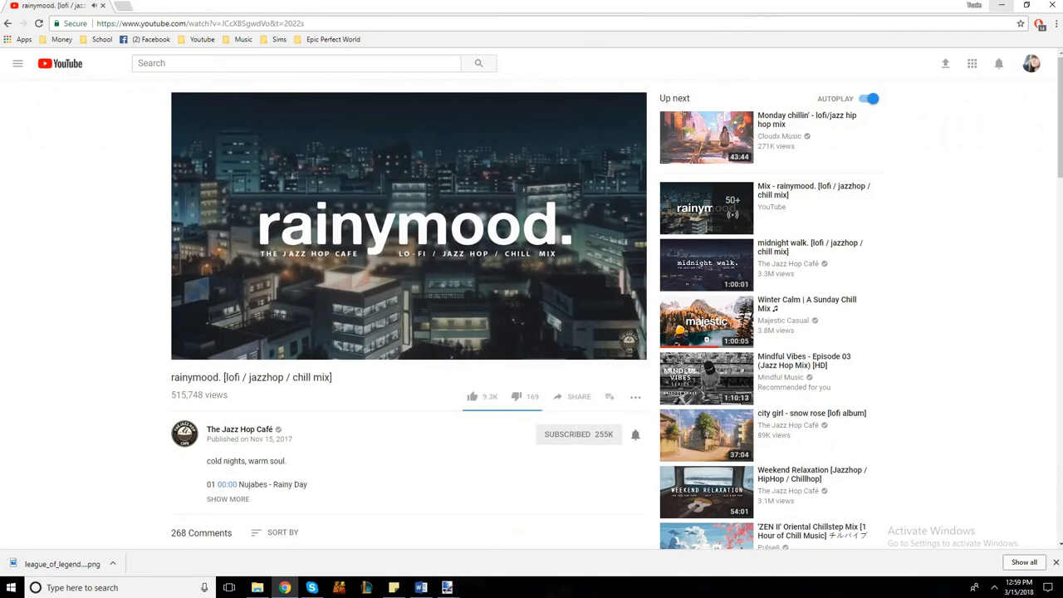
pyautogui.click(1001, 5)
# - Review the League of Legends HUD sheet and switch to the 新主头像框.tga image
pyautogui.scroll(5, 640, 252)
pyautogui.scroll(-3, 640, 251)
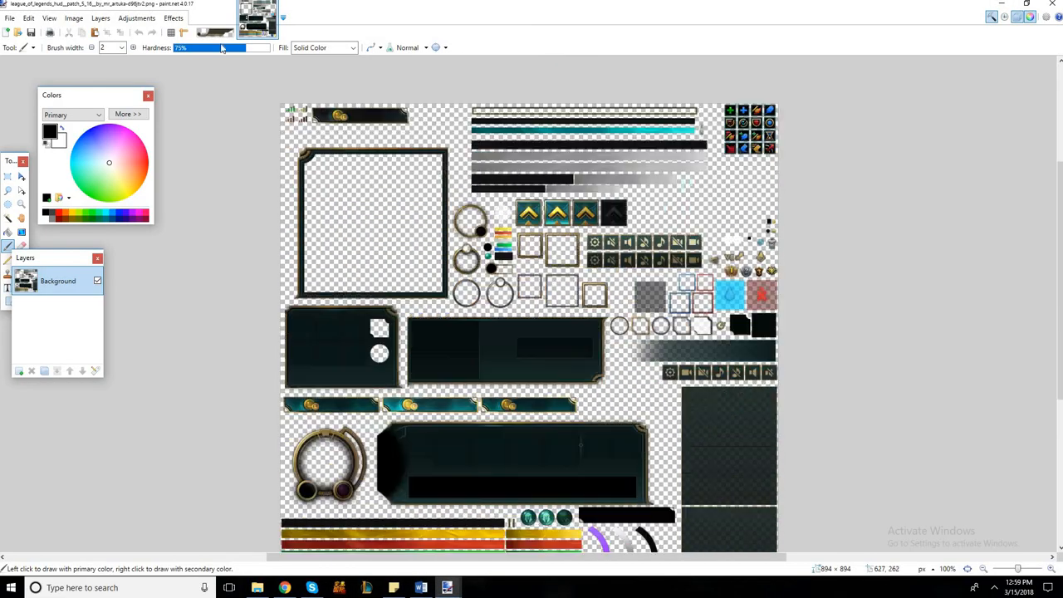
pyautogui.click(214, 19)
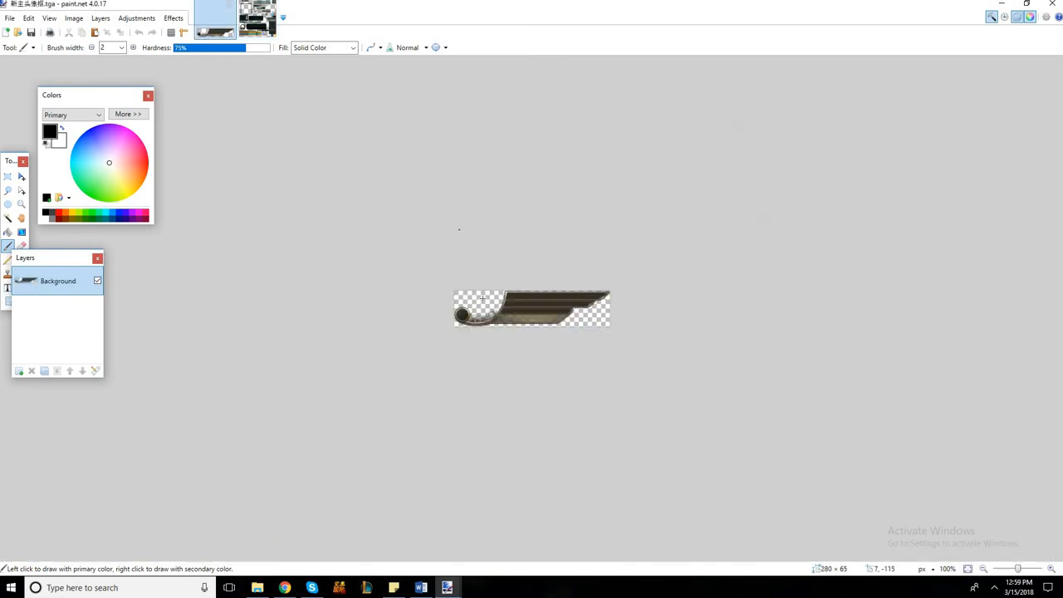
# - Create a new blank image 400 pixels wide and 400 pixels high
pyautogui.click(28, 18)
pyautogui.moveTo(9, 18)
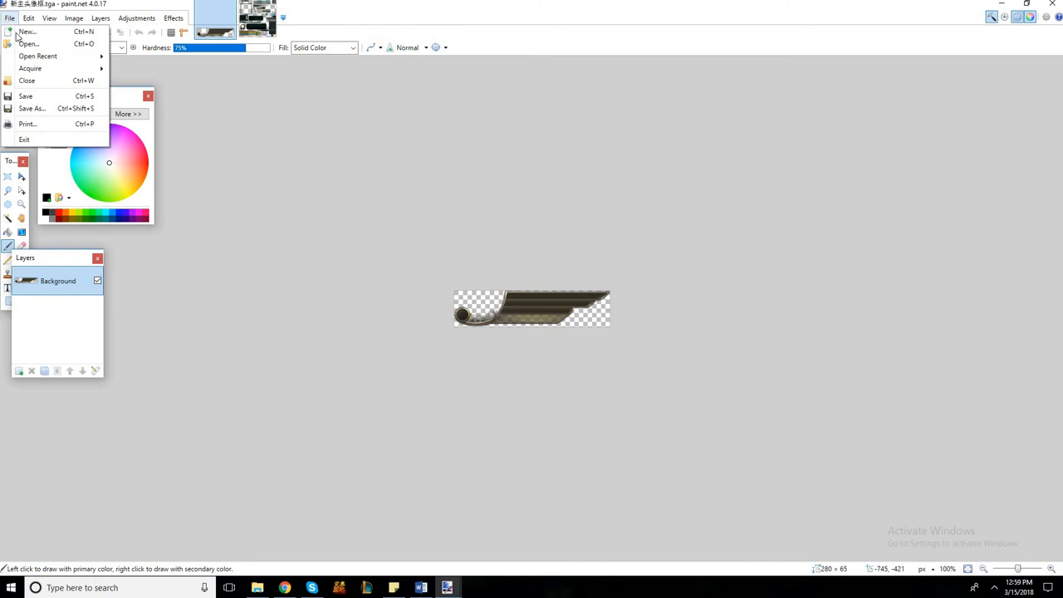
pyautogui.click(19, 32)
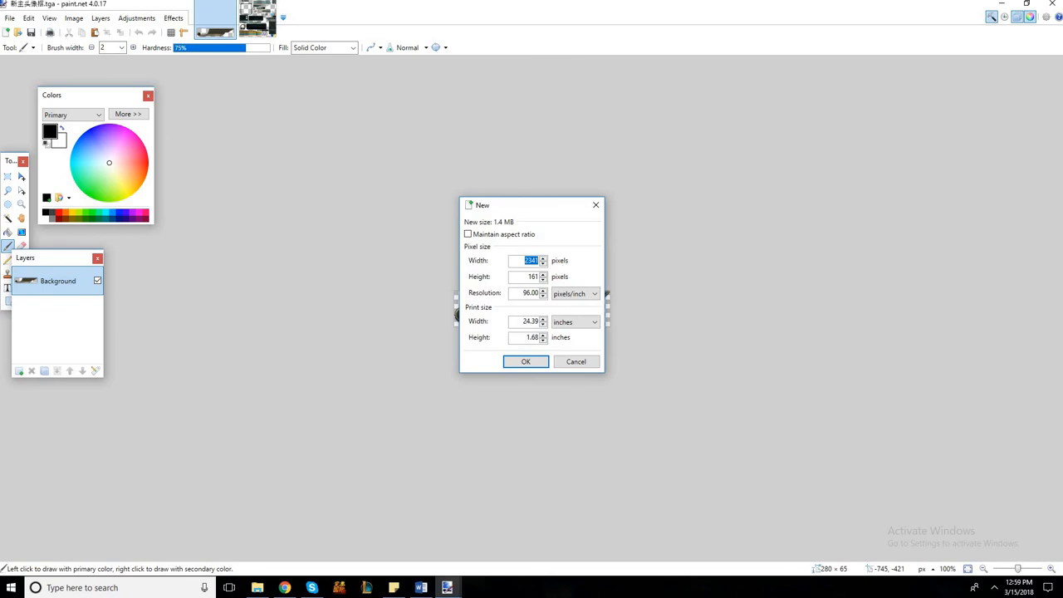
pyautogui.write('4004090')
pyautogui.press('BackSpace')
pyautogui.press('BackSpace')
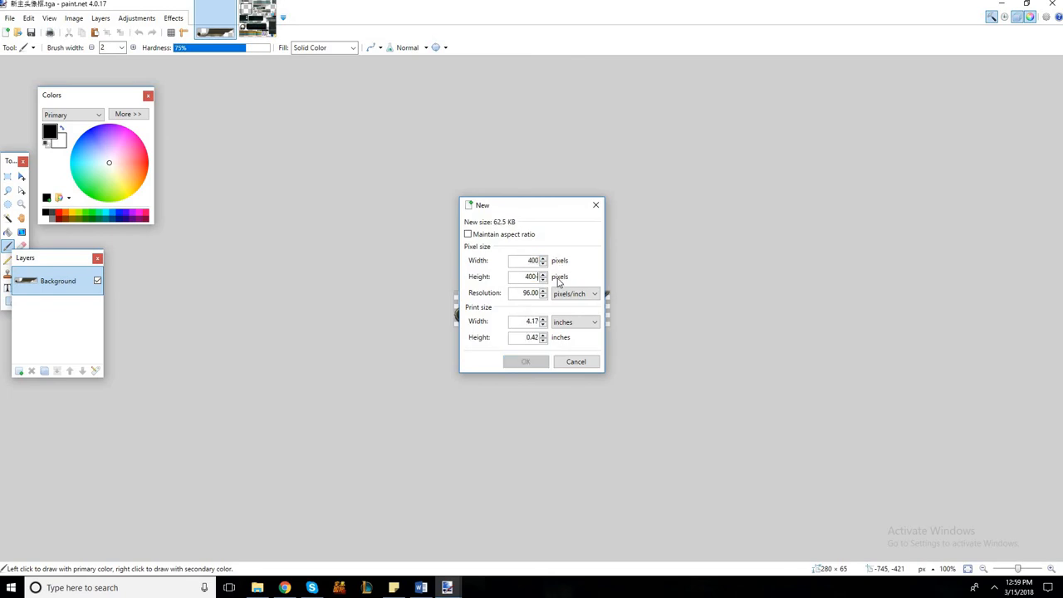
pyautogui.write('0')
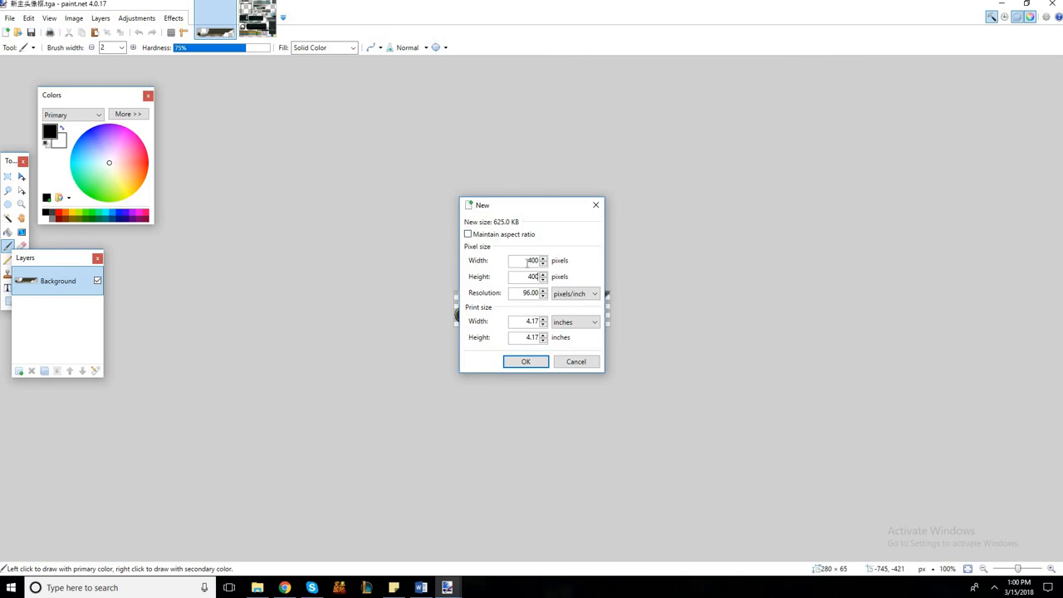
pyautogui.click(523, 366)
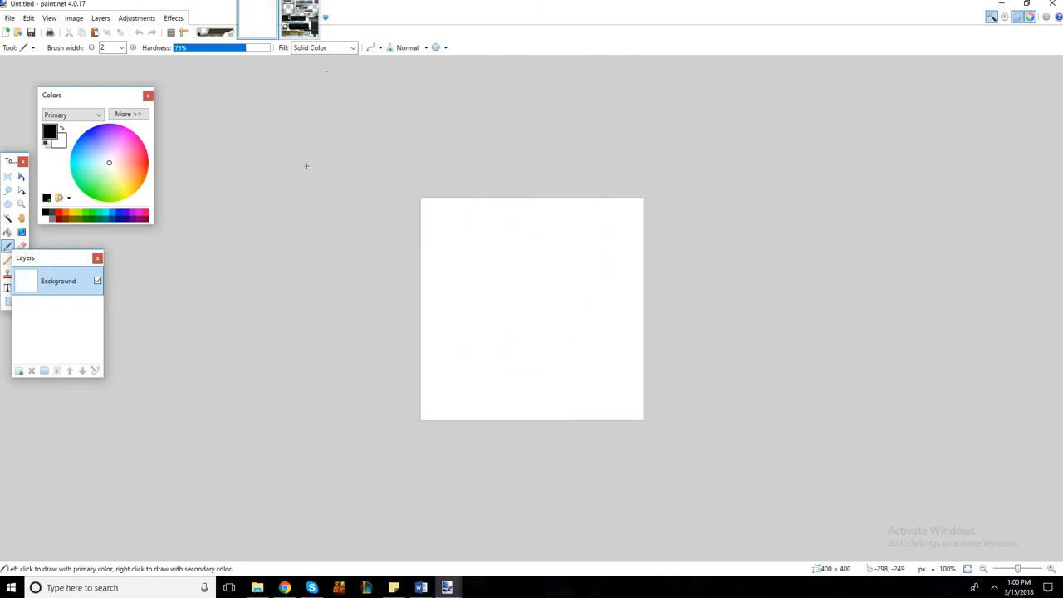
# - Undo the stray brush stroke and erase the entire white background of the new canvas to make it transparent
pyautogui.moveTo(305, 141); pyautogui.dragTo(519, 287)
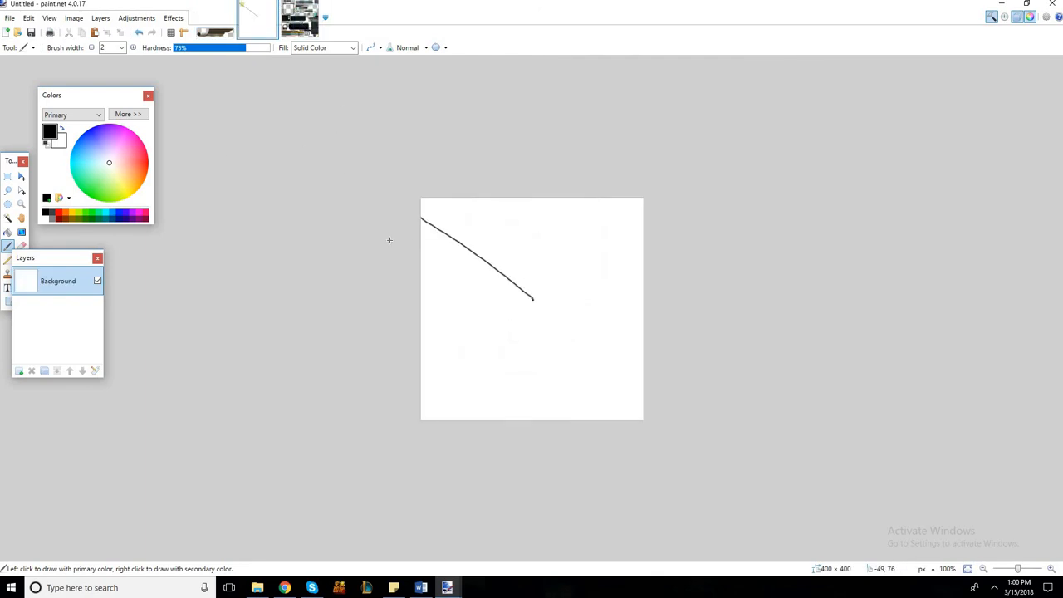
pyautogui.hotkey('ctrl', 'z')
pyautogui.moveTo(8, 162); pyautogui.dragTo(237, 221)
pyautogui.press('s')
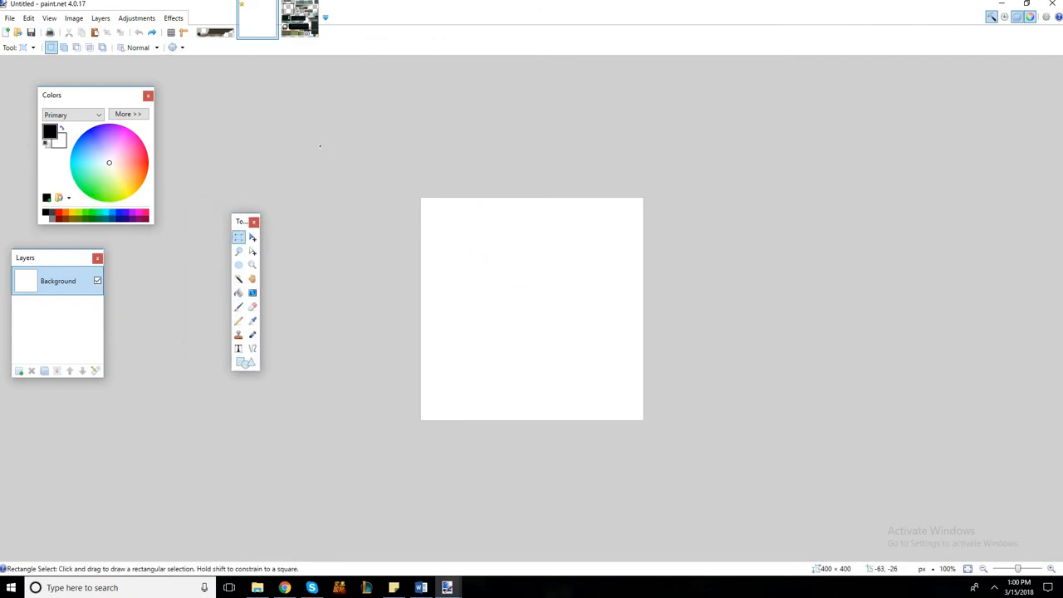
pyautogui.hotkey('ctrl', 'a')
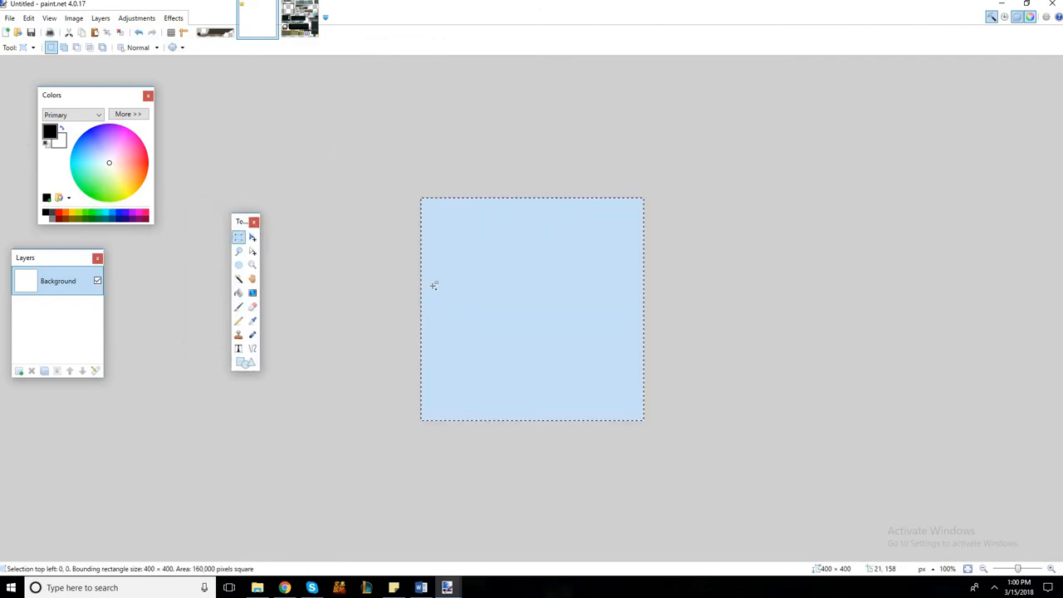
pyautogui.press('Delete')
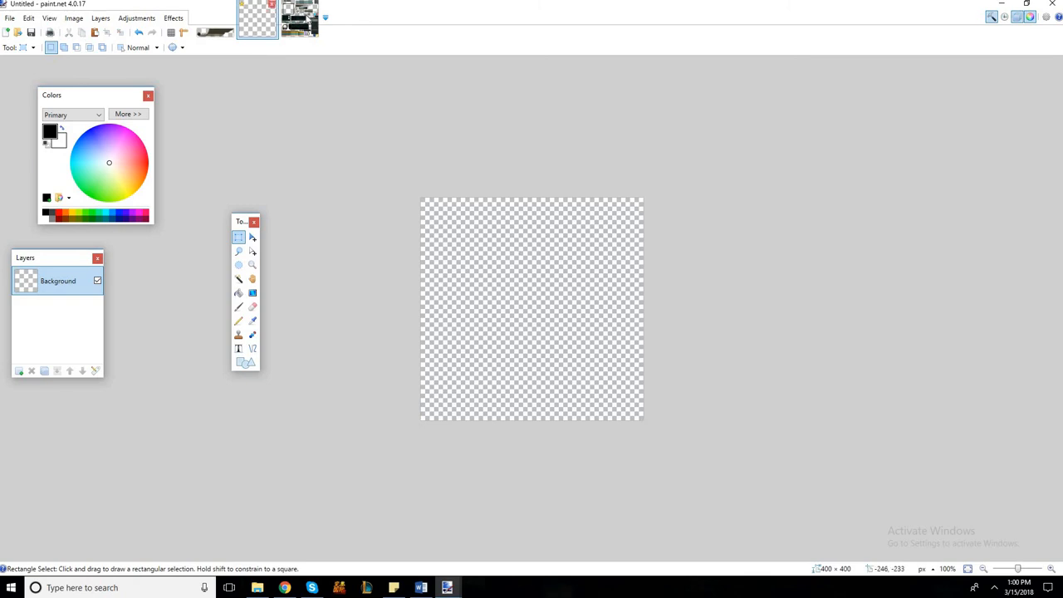
# - Select the round gold portrait frame on the League of Legends HUD sheet with a rectangle about 162 × 160 pixels
pyautogui.click(299, 19)
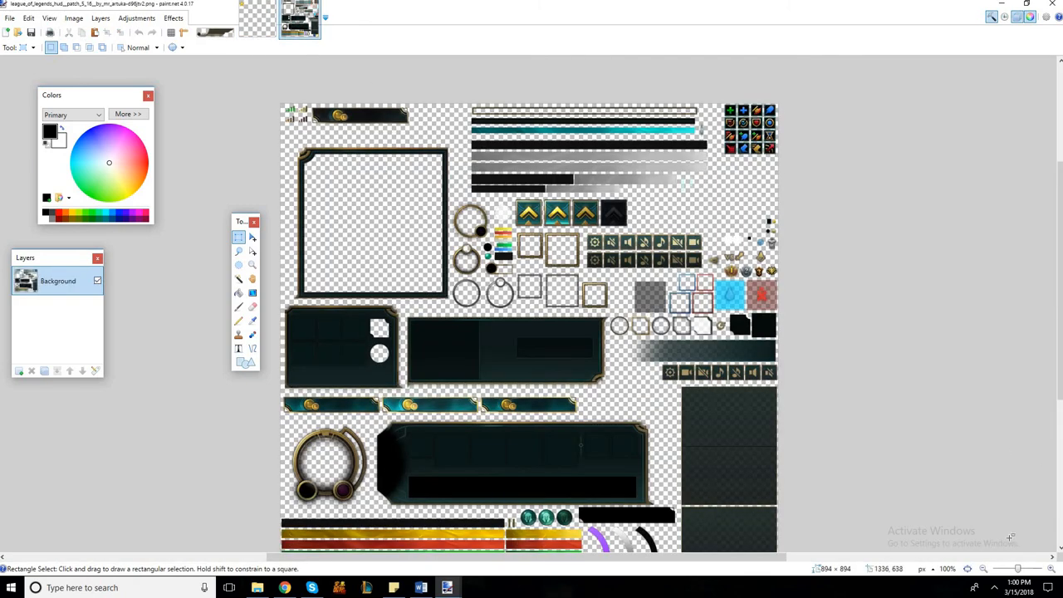
pyautogui.moveTo(1020, 571); pyautogui.dragTo(1028, 570)
pyautogui.scroll(-6, 532, 527)
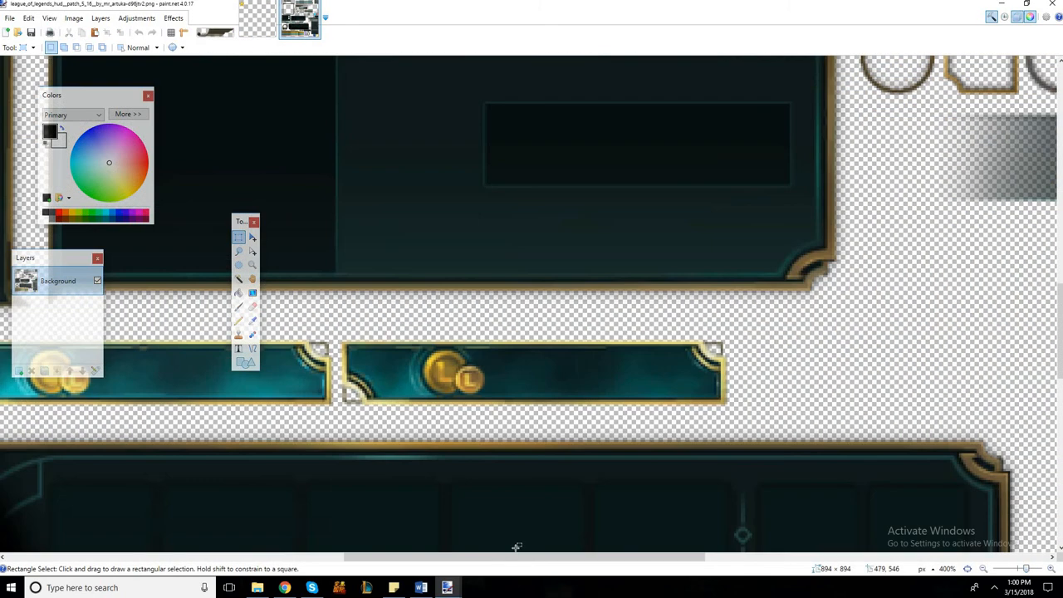
pyautogui.moveTo(501, 562); pyautogui.dragTo(334, 521)
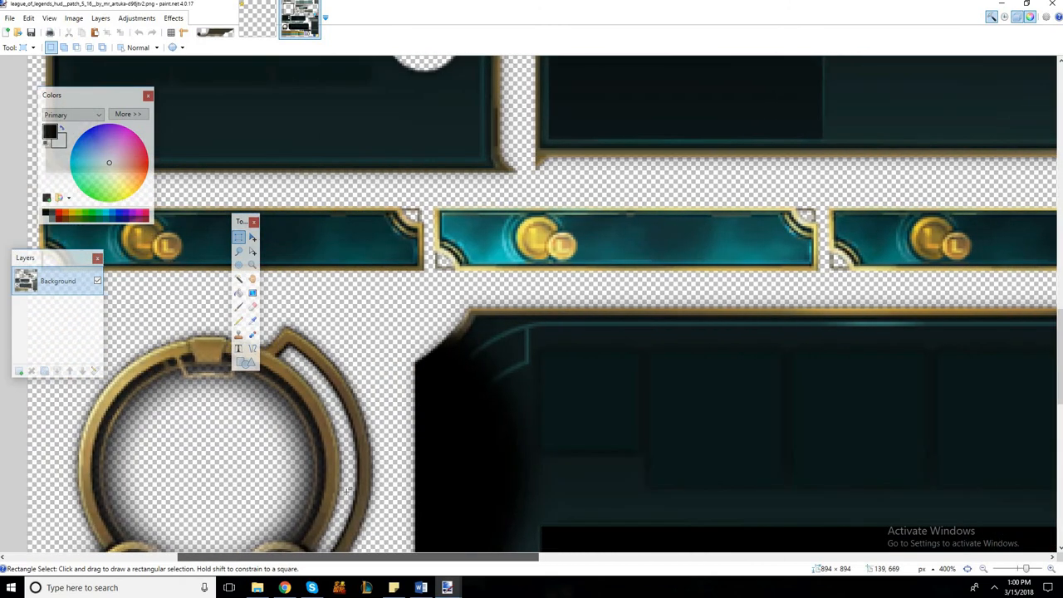
pyautogui.scroll(-3, 422, 550)
pyautogui.moveTo(423, 557); pyautogui.dragTo(354, 556)
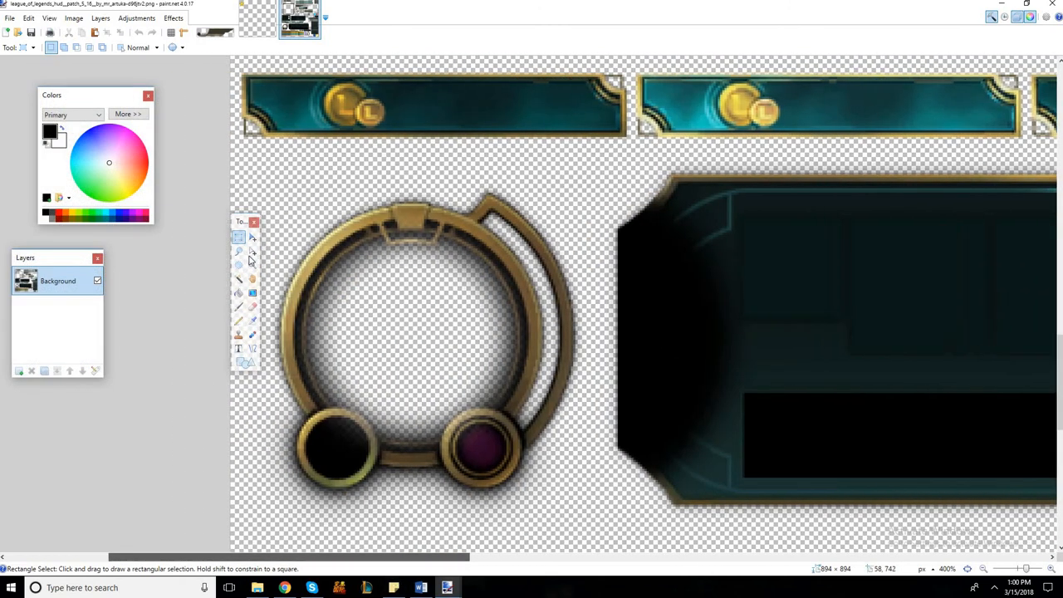
pyautogui.moveTo(240, 222); pyautogui.dragTo(170, 228)
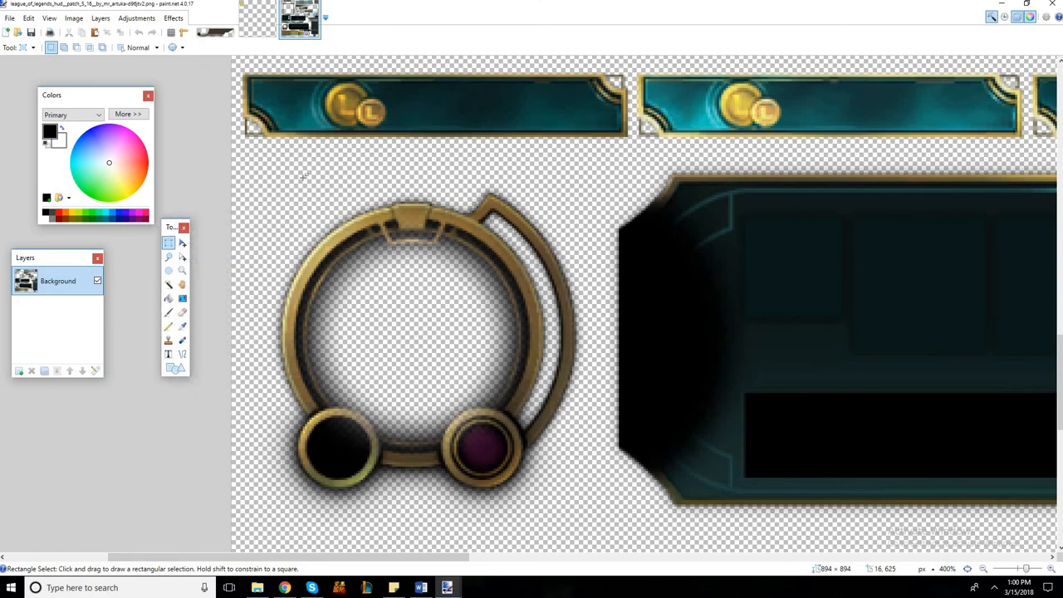
pyautogui.moveTo(243, 166); pyautogui.dragTo(606, 521)
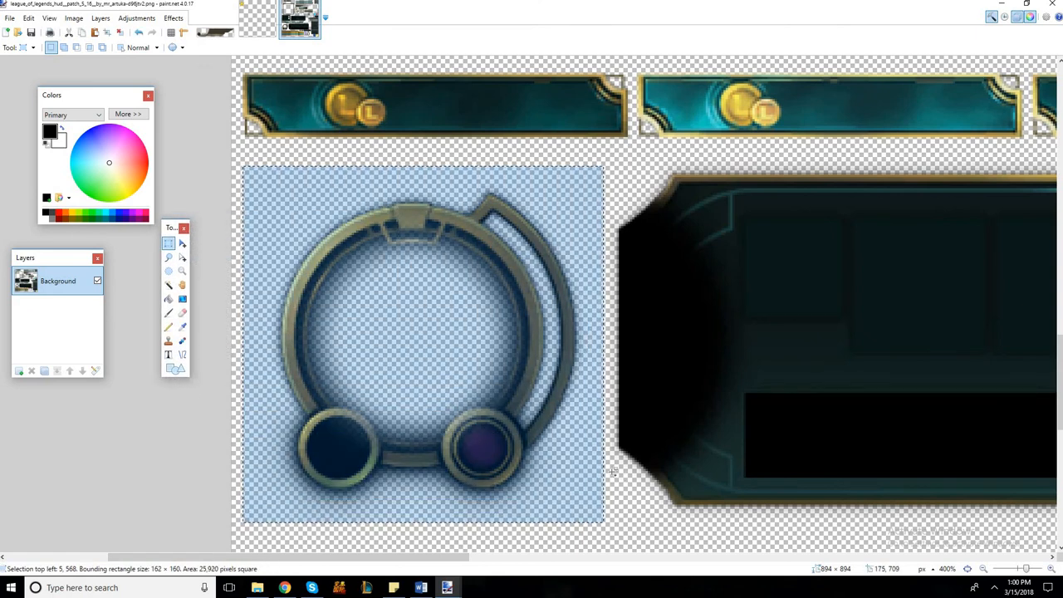
# - Paste a copy of the round frame into the transparent canvas and place it in the upper-left area
pyautogui.click(252, 32)
pyautogui.hotkey('ctrl', 'v')
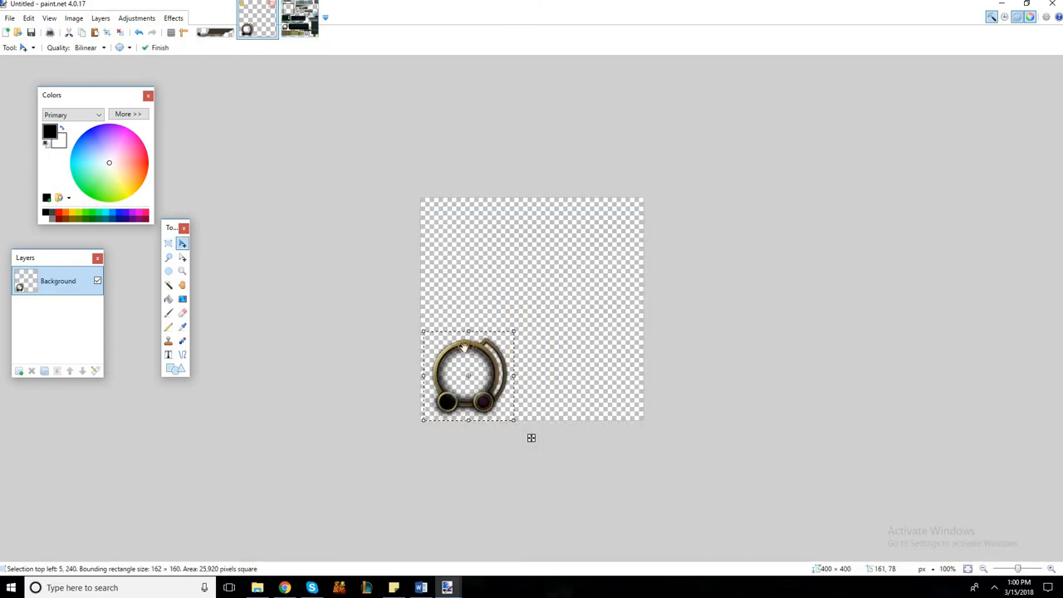
pyautogui.moveTo(532, 437); pyautogui.dragTo(539, 332)
# - Copy the wide dark teal panel beside the round frame on the HUD sheet, about 506 × 153 pixels, and return to the new canvas
pyautogui.click(307, 25)
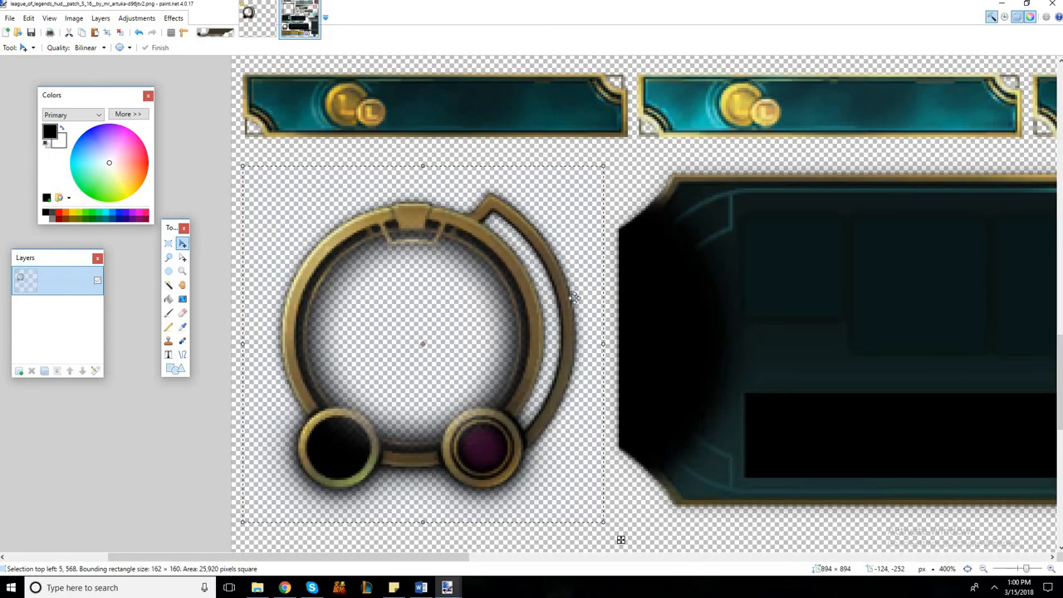
pyautogui.moveTo(1025, 572); pyautogui.dragTo(1022, 571)
pyautogui.moveTo(608, 559); pyautogui.dragTo(716, 559)
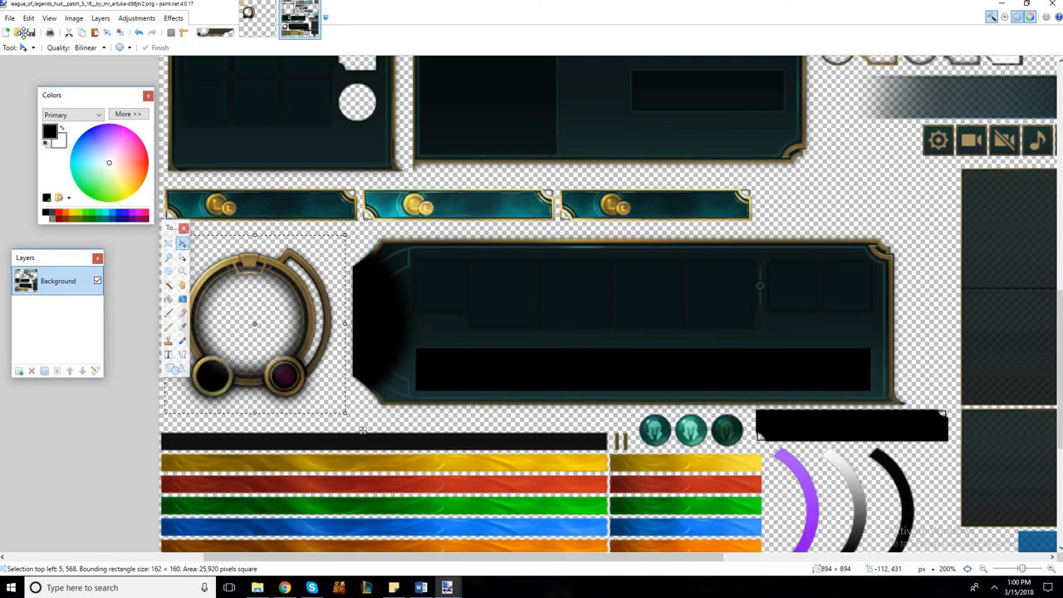
pyautogui.moveTo(171, 228); pyautogui.dragTo(122, 237)
pyautogui.click(117, 251)
pyautogui.click(340, 234)
pyautogui.moveTo(337, 241); pyautogui.dragTo(498, 371)
pyautogui.moveTo(336, 238)
pyautogui.mouseDown()
pyautogui.moveTo(485, 326)
pyautogui.moveTo(476, 325)
pyautogui.moveTo(614, 358)
pyautogui.mouseUp()
pyautogui.moveTo(349, 236); pyautogui.dragTo(912, 404)
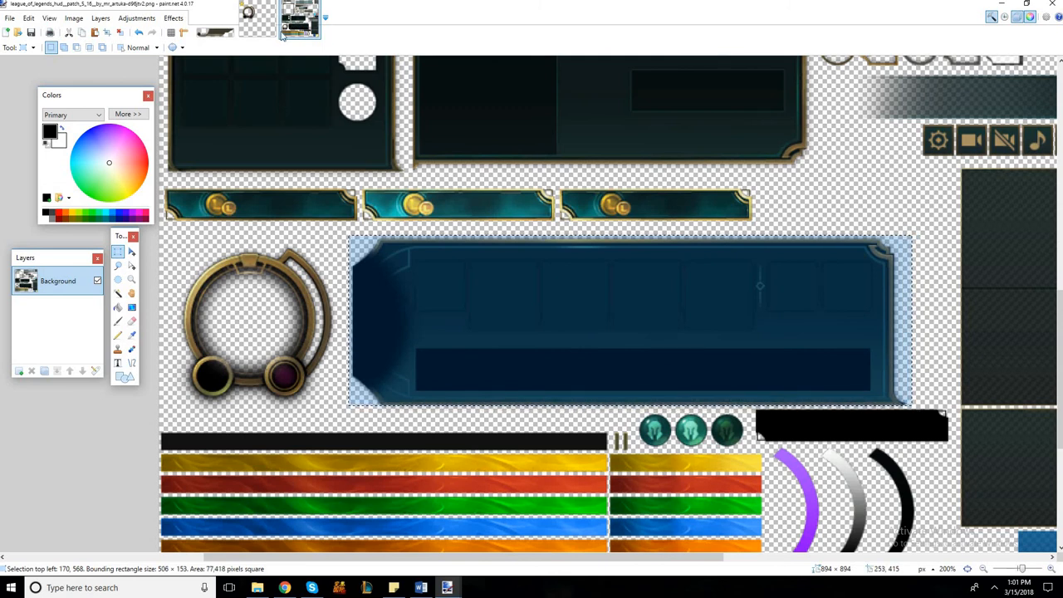
pyautogui.click(255, 19)
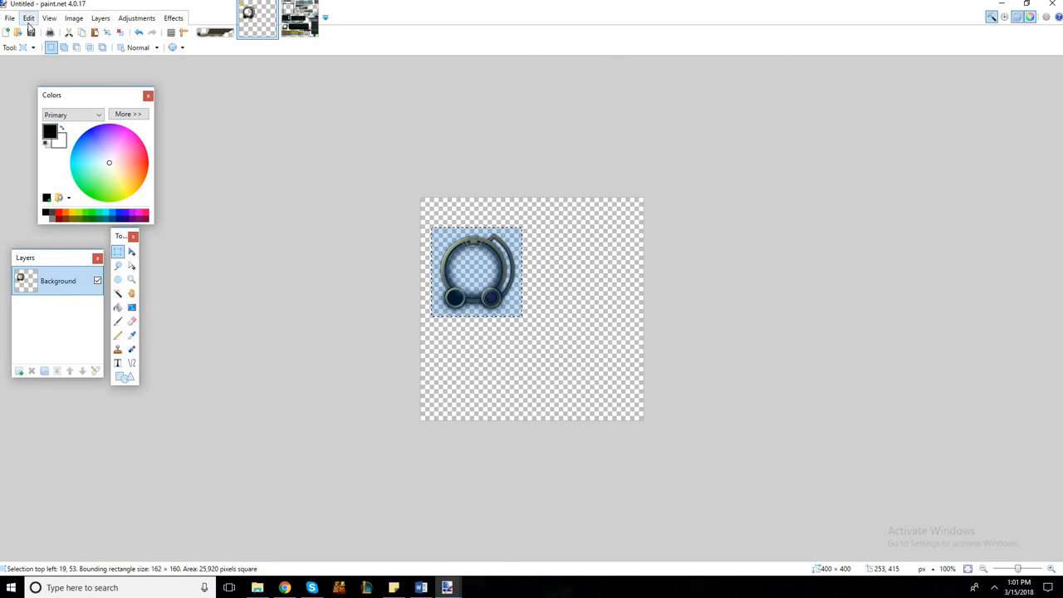
# - Try pasting the panel into a new layer with the canvas expanded to fit, and undo the paste
pyautogui.click(28, 19)
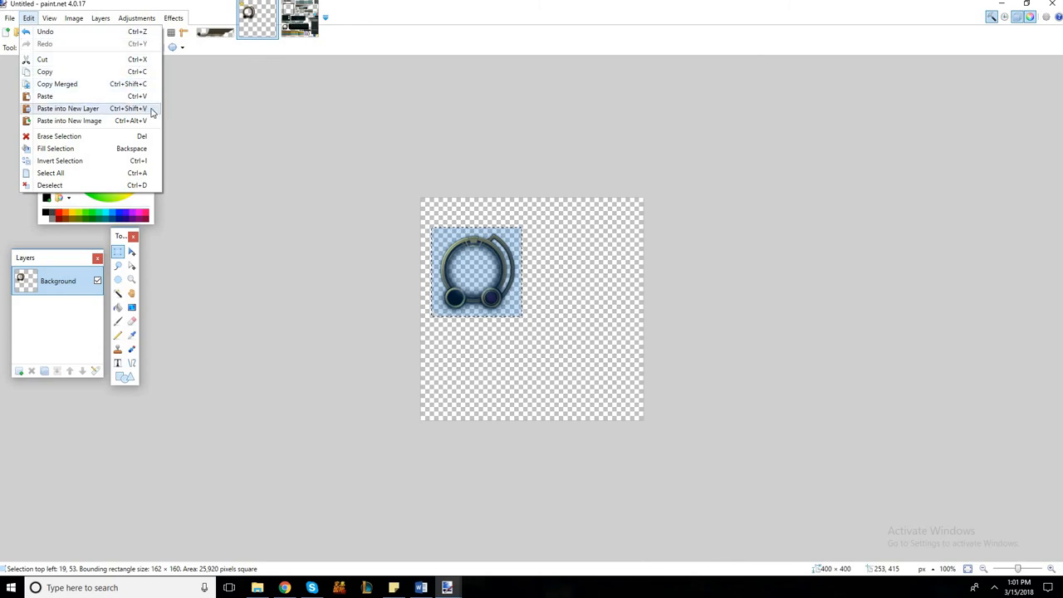
pyautogui.click(57, 22)
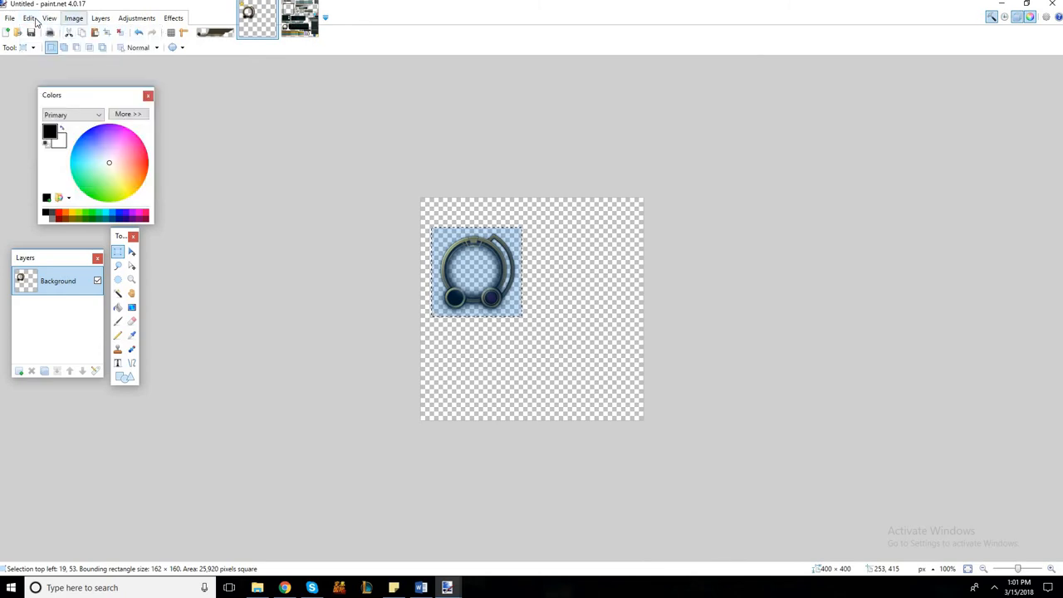
pyautogui.click(35, 22)
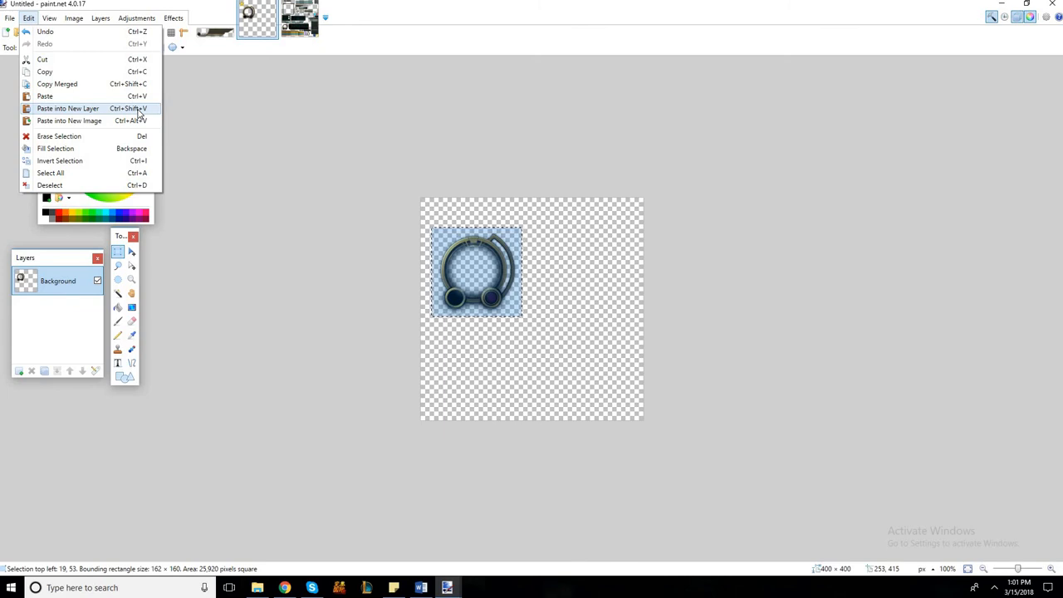
pyautogui.click(99, 109)
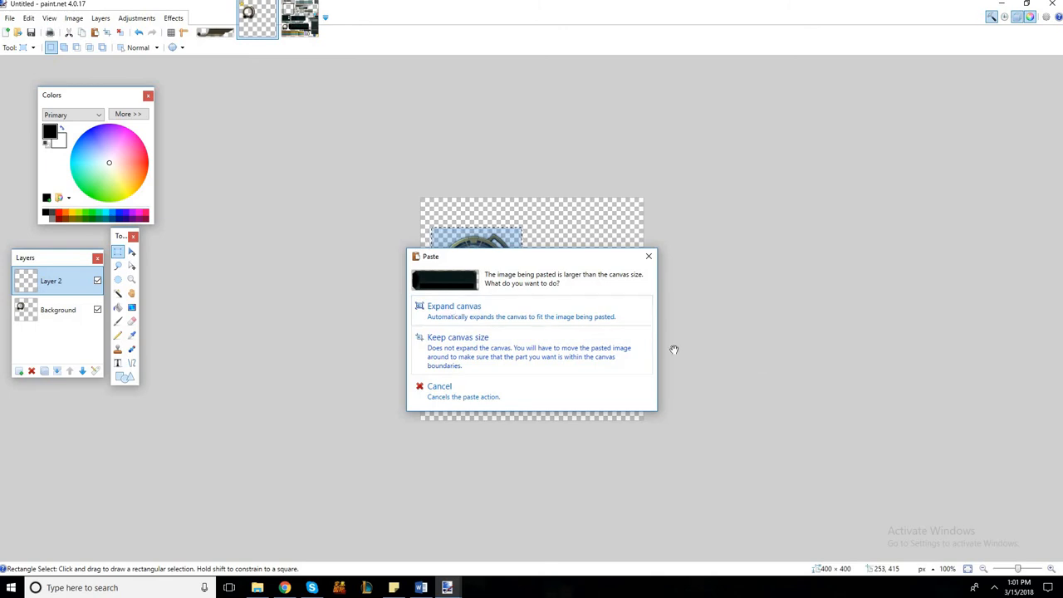
pyautogui.press('Return')
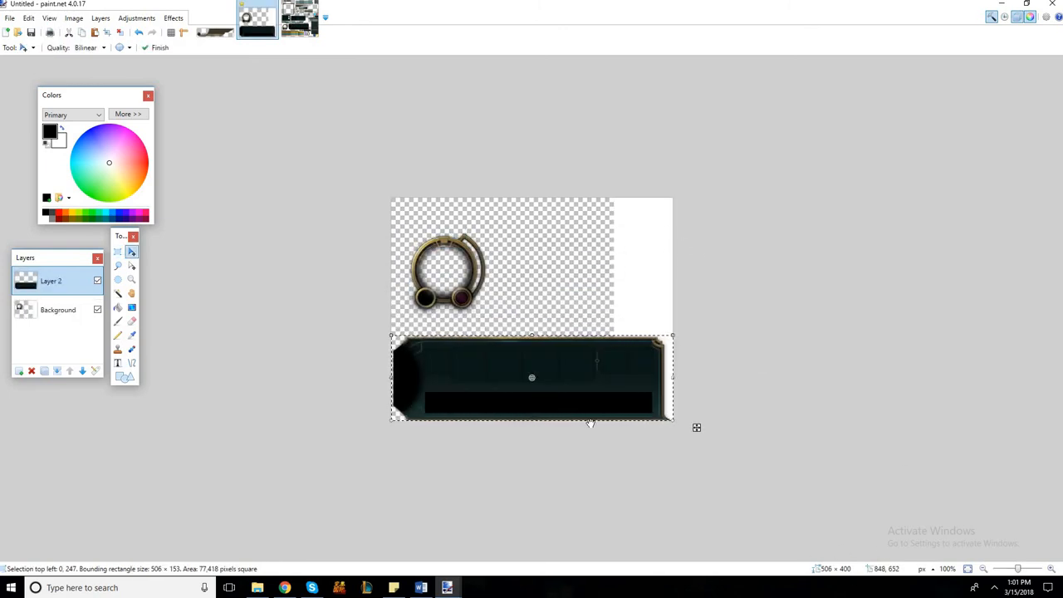
pyautogui.hotkey('ctrl', 'z')
pyautogui.hotkey('ctrl', 'z')
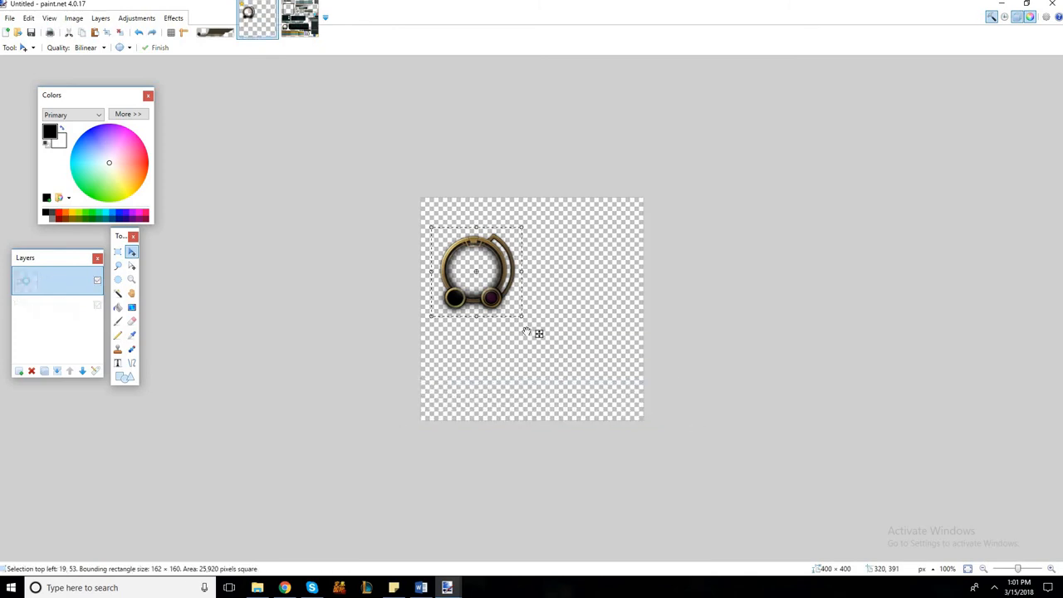
# - Paste the panel into a new layer keeping the canvas size, and shrink it to about 267 × 81 pixels in the lower-right corner
pyautogui.click(28, 17)
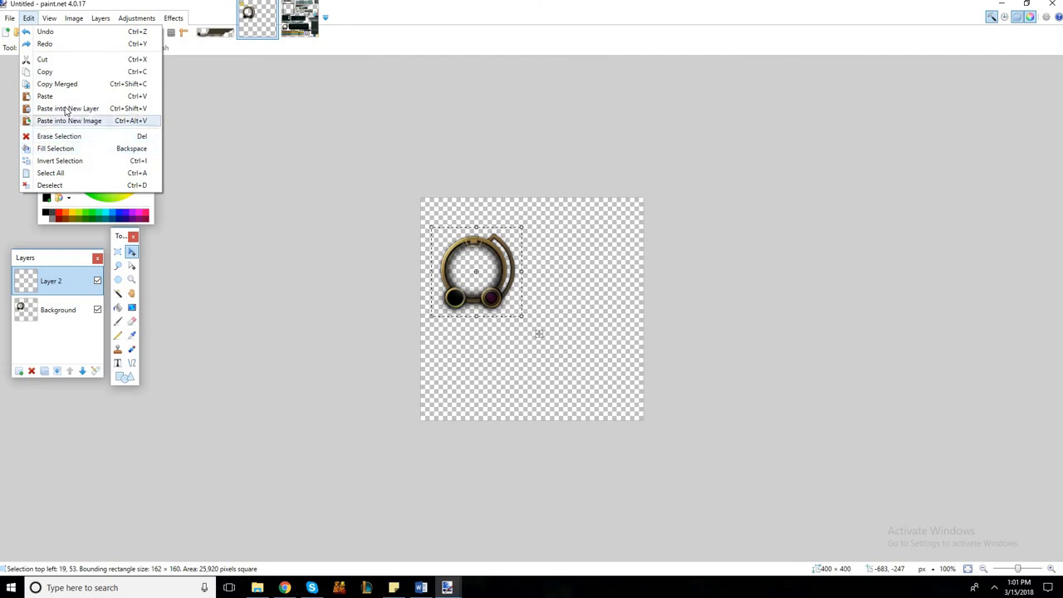
pyautogui.click(66, 108)
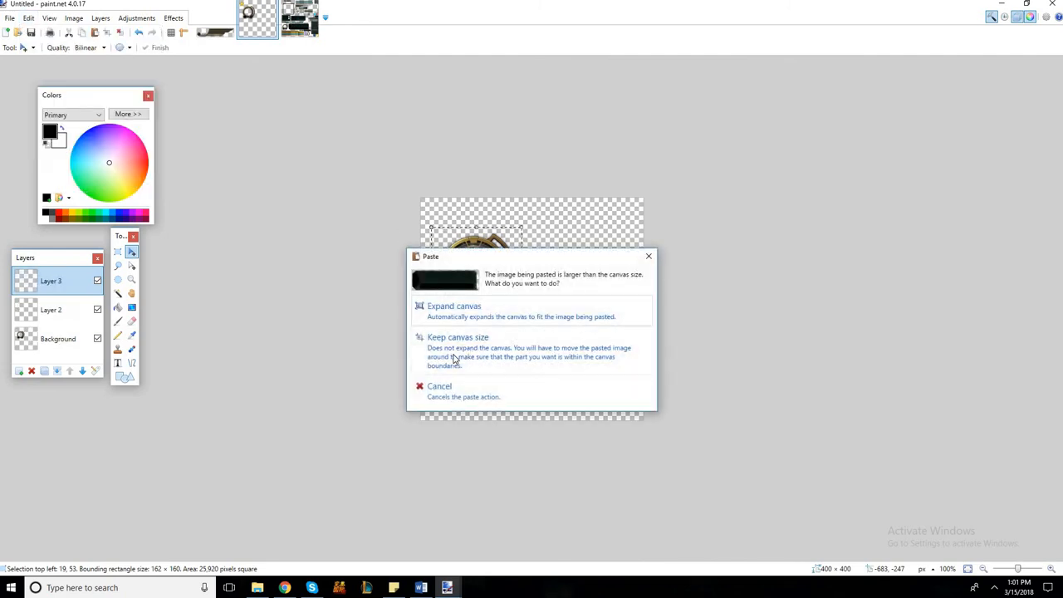
pyautogui.click(473, 340)
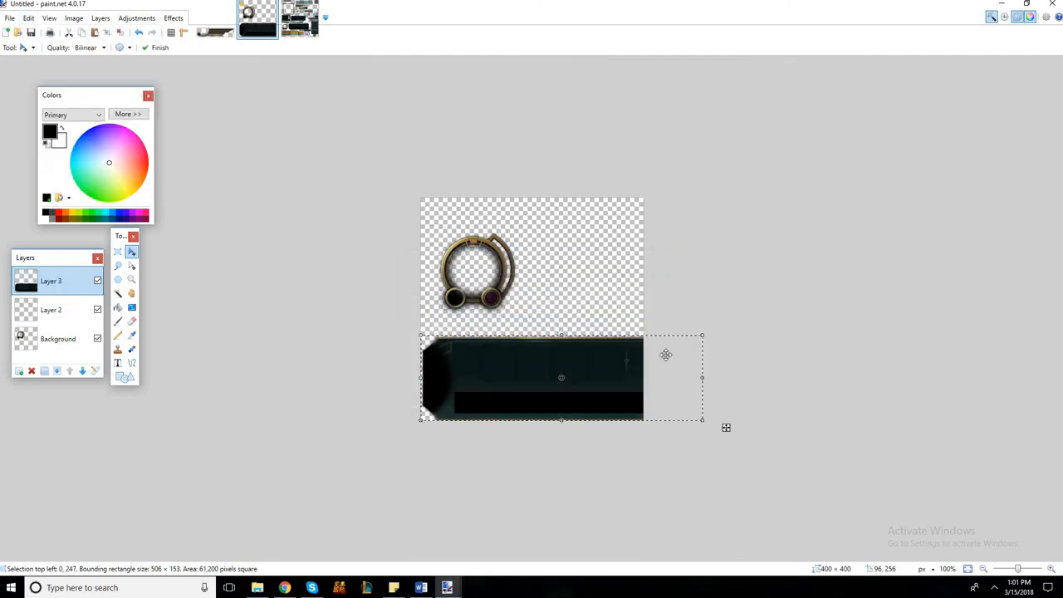
pyautogui.moveTo(666, 355); pyautogui.dragTo(608, 387)
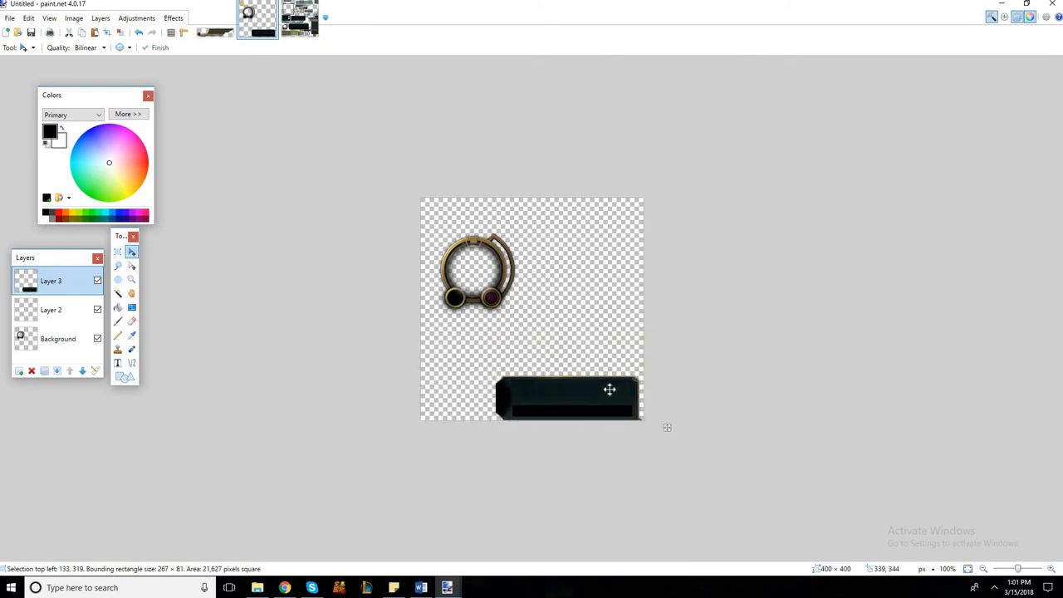
# - Delete the empty Layer 2 between the panel layer and the background
pyautogui.moveTo(1017, 570); pyautogui.dragTo(1024, 571)
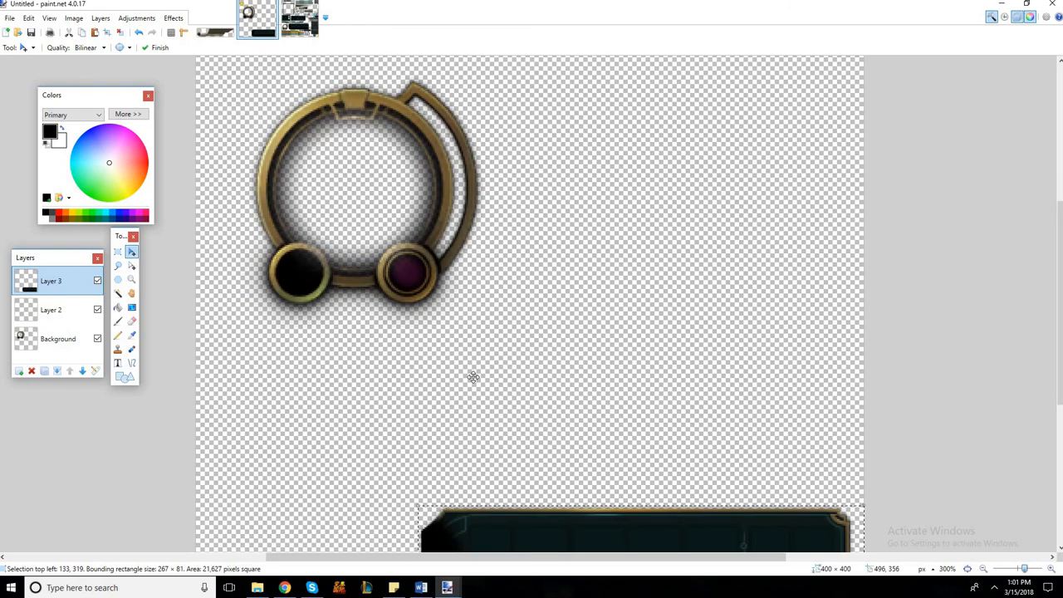
pyautogui.click(47, 310)
pyautogui.click(31, 370)
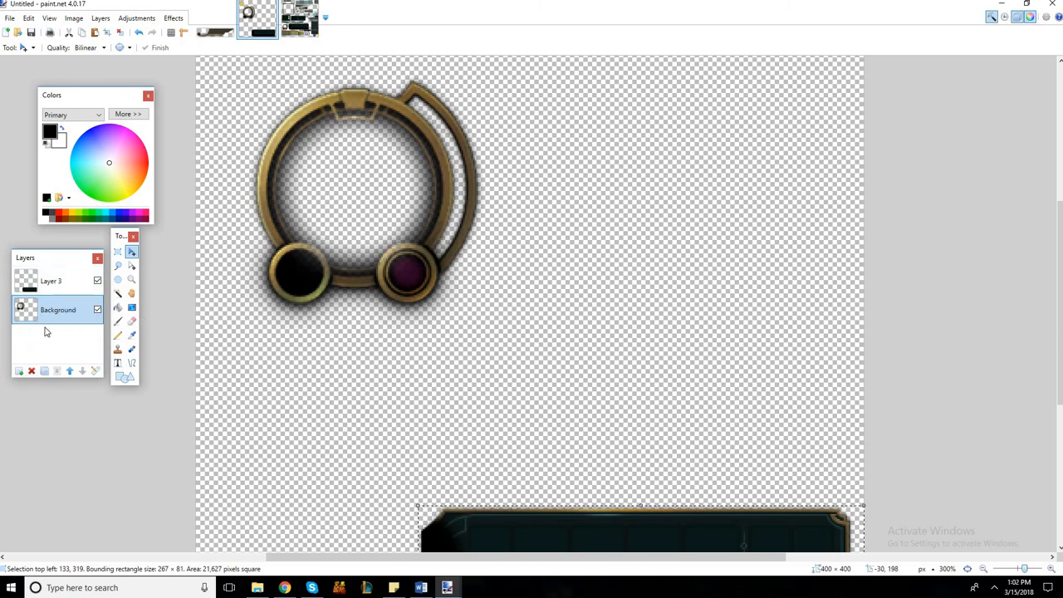
# - Select the area around the round frame on the Background layer, about 208 × 184 pixels
pyautogui.scroll(3, 196, 268)
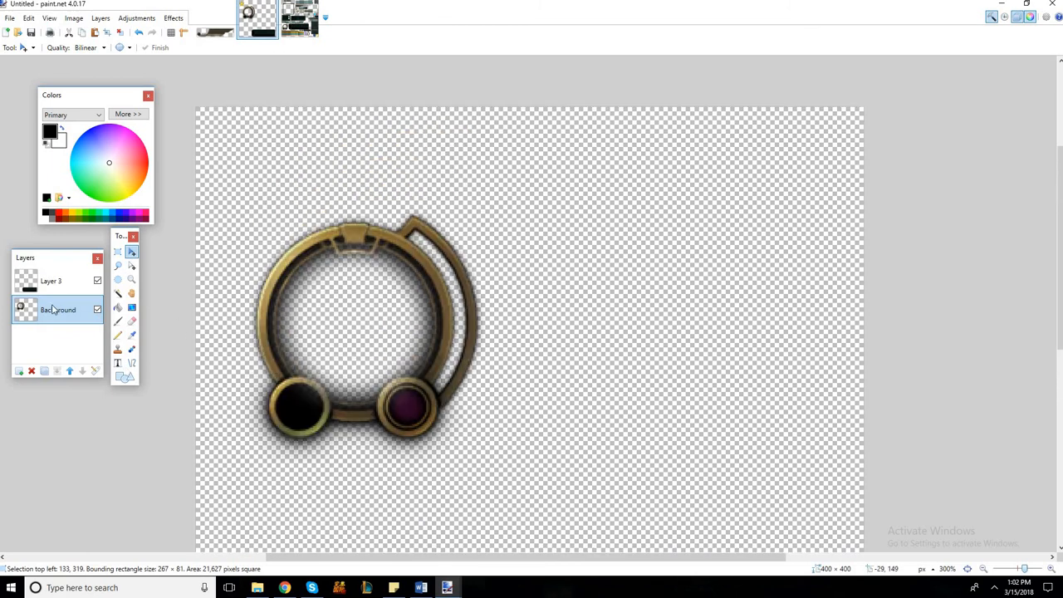
pyautogui.click(117, 252)
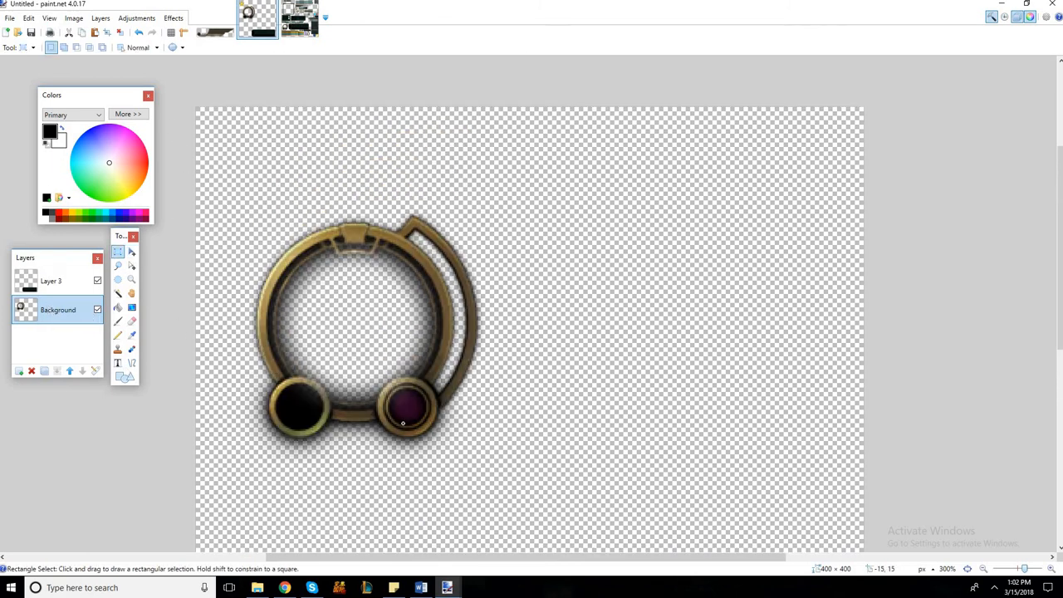
pyautogui.moveTo(194, 167); pyautogui.dragTo(543, 474)
pyautogui.scroll(-6, 264, 292)
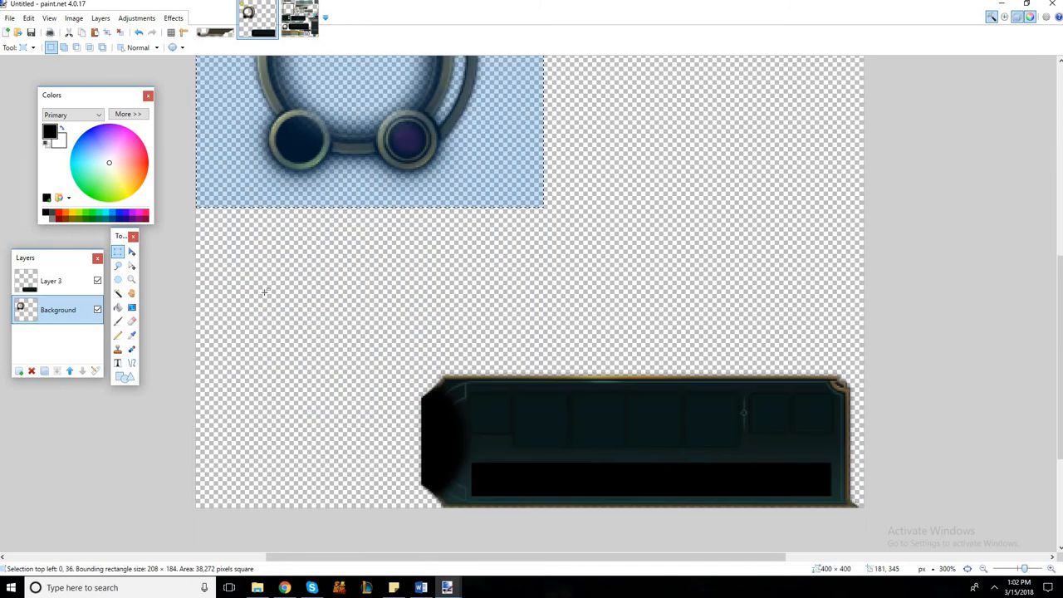
pyautogui.scroll(2, 206, 319)
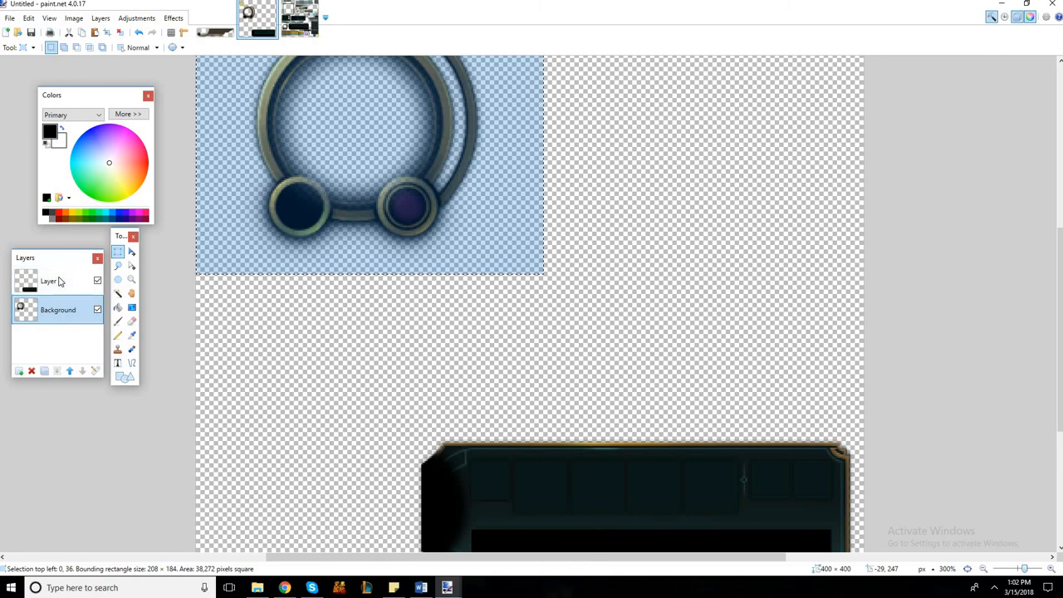
pyautogui.scroll(3, 198, 325)
# - Try moving the selected area while Layer 3 is active, and undo the last move
pyautogui.click(63, 282)
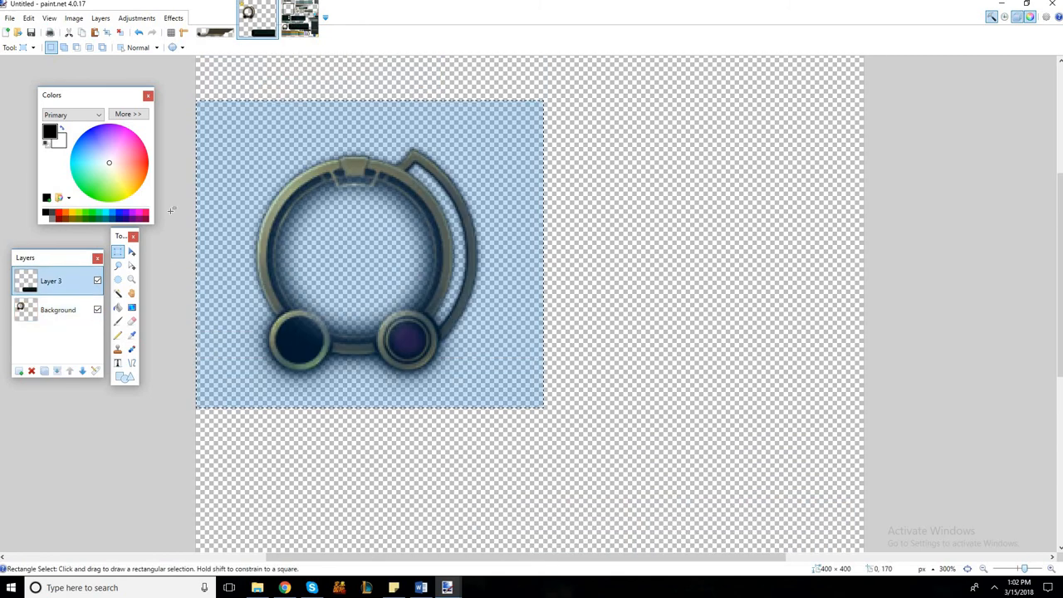
pyautogui.click(131, 252)
pyautogui.moveTo(559, 422)
pyautogui.mouseDown()
pyautogui.moveTo(695, 517)
pyautogui.moveTo(649, 444)
pyautogui.moveTo(696, 383)
pyautogui.moveTo(504, 358)
pyautogui.moveTo(543, 368)
pyautogui.moveTo(563, 437)
pyautogui.mouseUp()
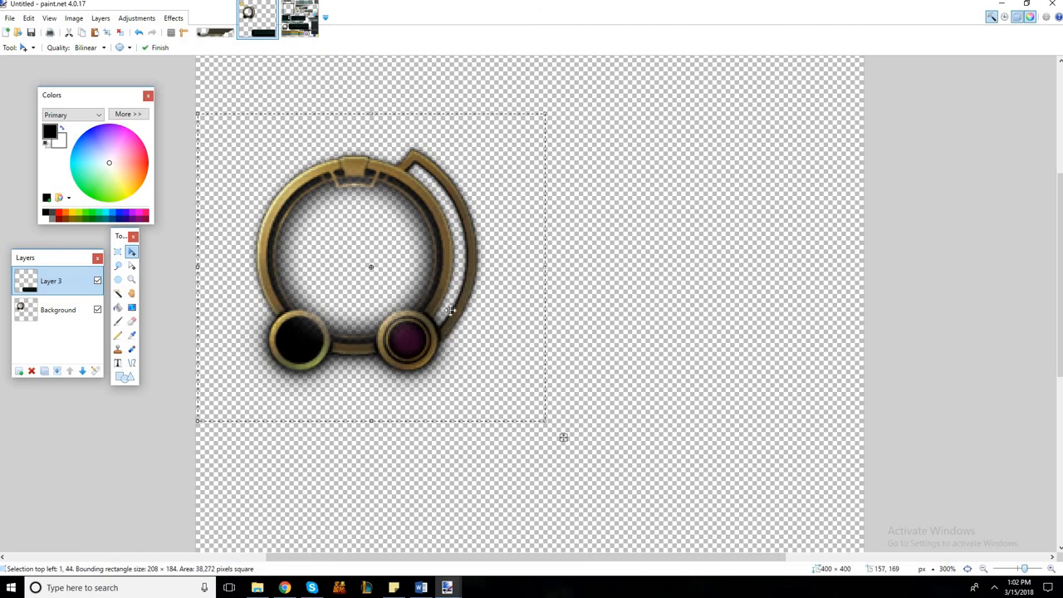
pyautogui.moveTo(631, 318); pyautogui.dragTo(741, 435)
pyautogui.scroll(-3, 711, 445)
pyautogui.hotkey('ctrl', 'z')
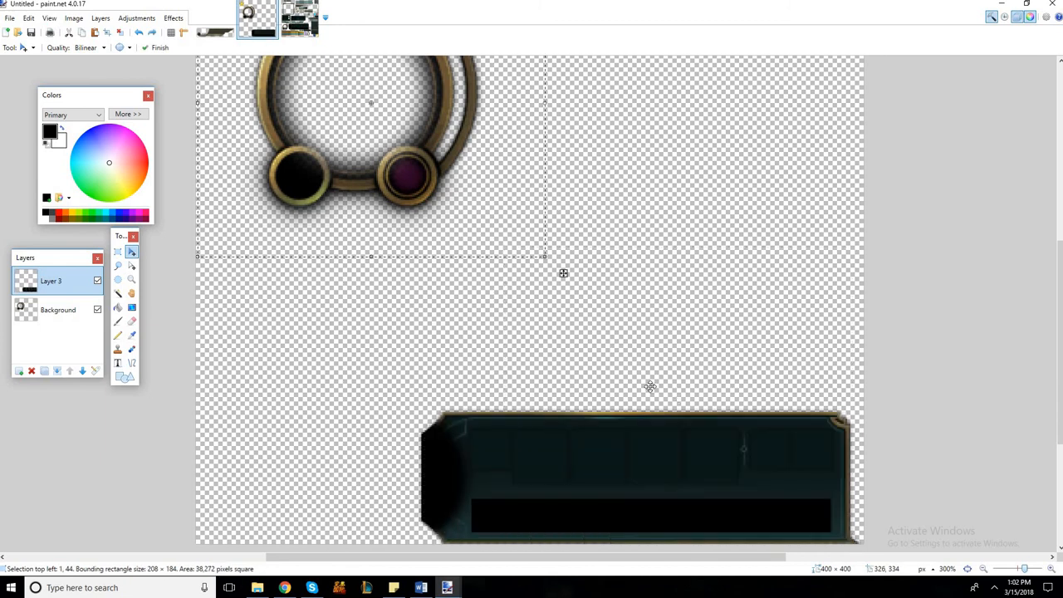
# - Try moving the round frame on the Background layer over the panel's left end, with its layer raised above Layer 3
pyautogui.scroll(1, 193, 326)
pyautogui.click(57, 312)
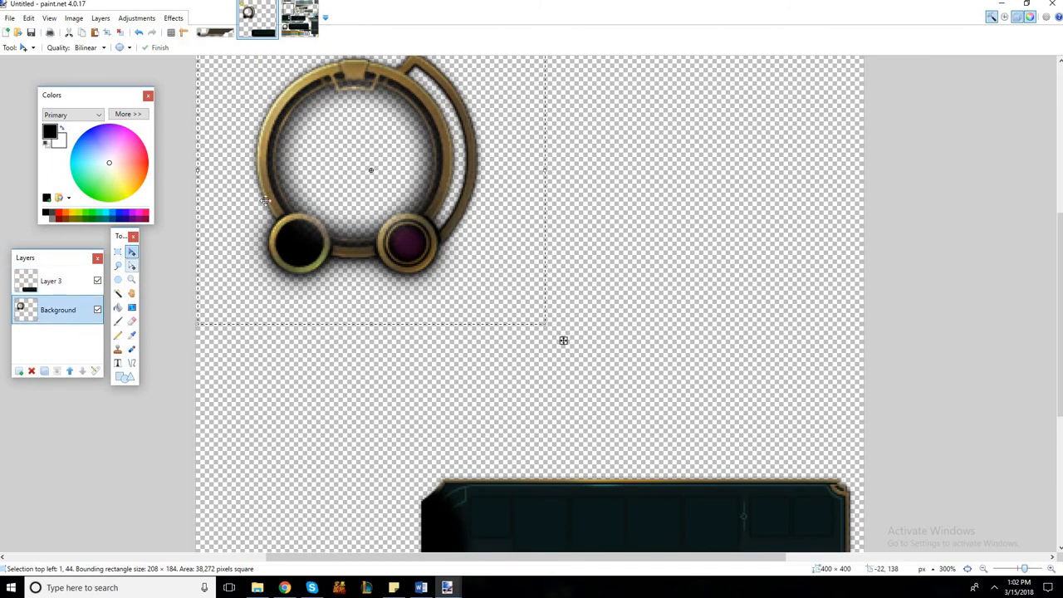
pyautogui.moveTo(438, 241); pyautogui.dragTo(553, 363)
pyautogui.scroll(-3, 446, 328)
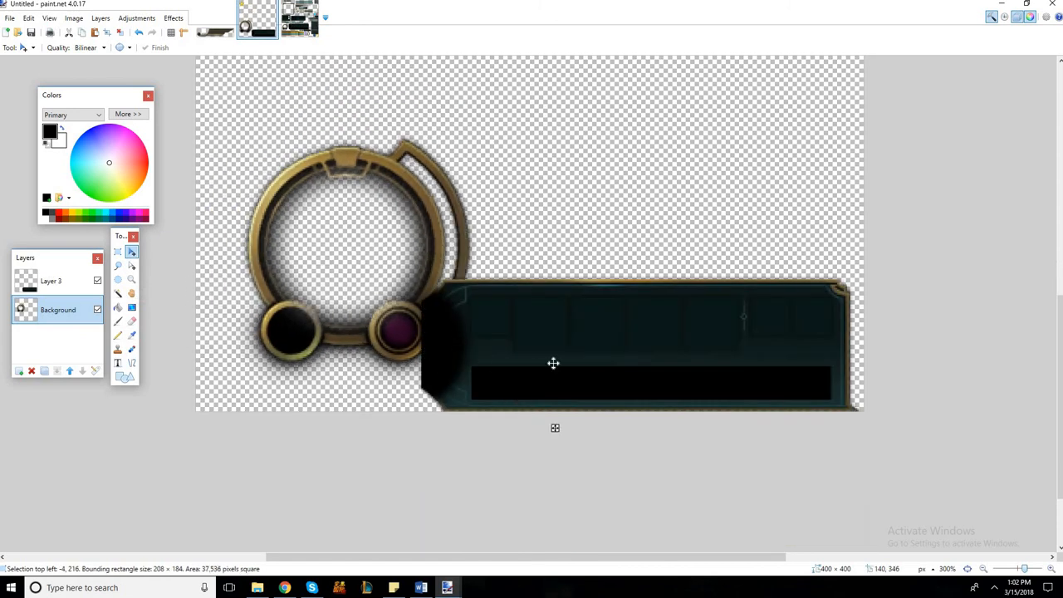
pyautogui.moveTo(555, 428); pyautogui.dragTo(726, 480)
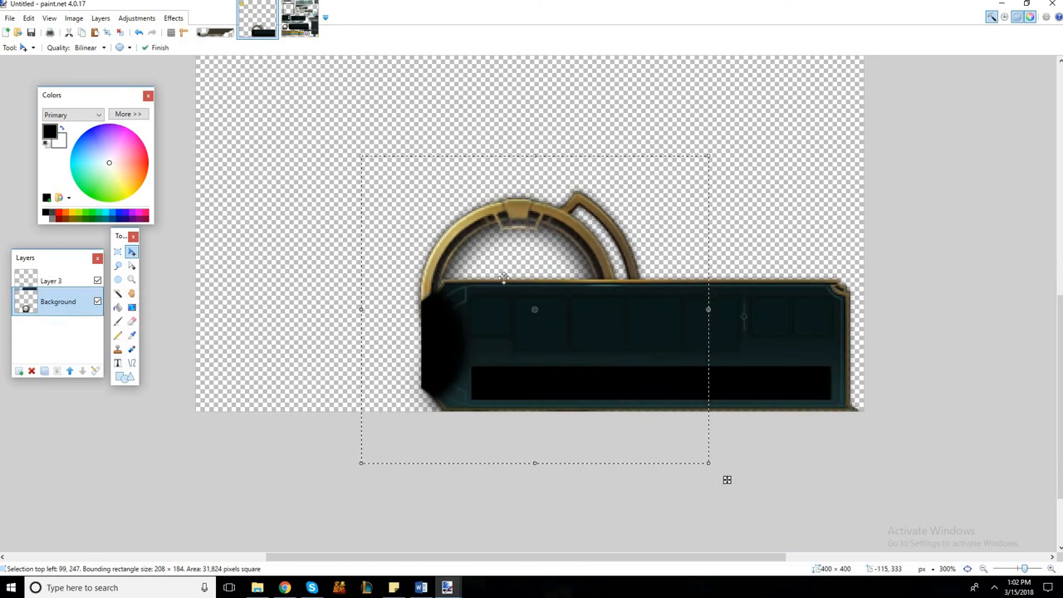
pyautogui.moveTo(611, 266); pyautogui.dragTo(389, 264)
pyautogui.scroll(1, 389, 264)
# - Undo the round frame's moves and the layer reordering
pyautogui.hotkey('ctrl', 'z')
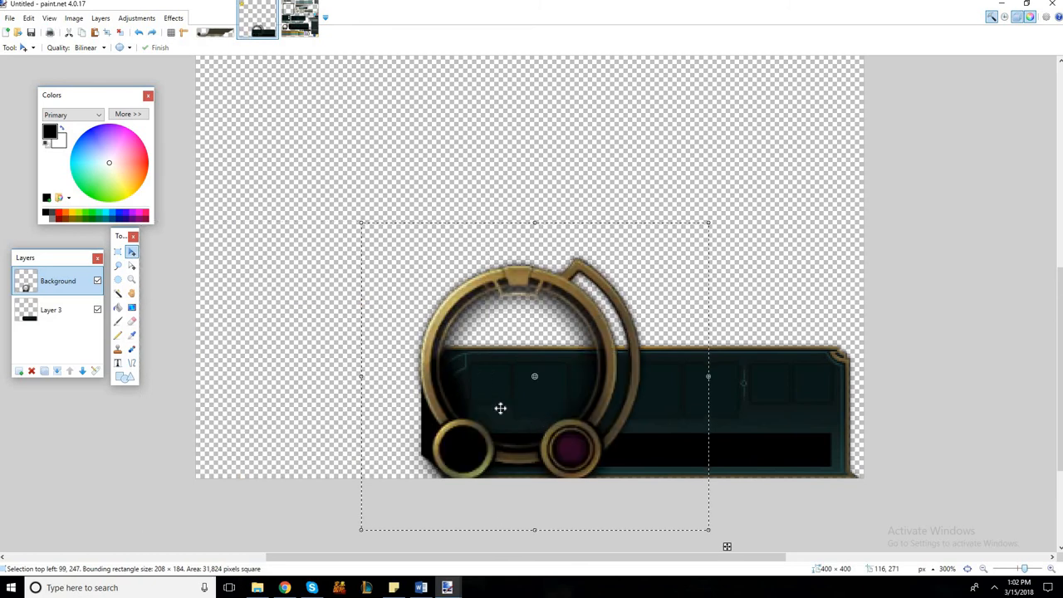
pyautogui.hotkey('ctrl', 'z')
pyautogui.hotkey('ctrl', 'z')
pyautogui.hotkey('ctrl', 'z')
pyautogui.hotkey('ctrl', 'z')
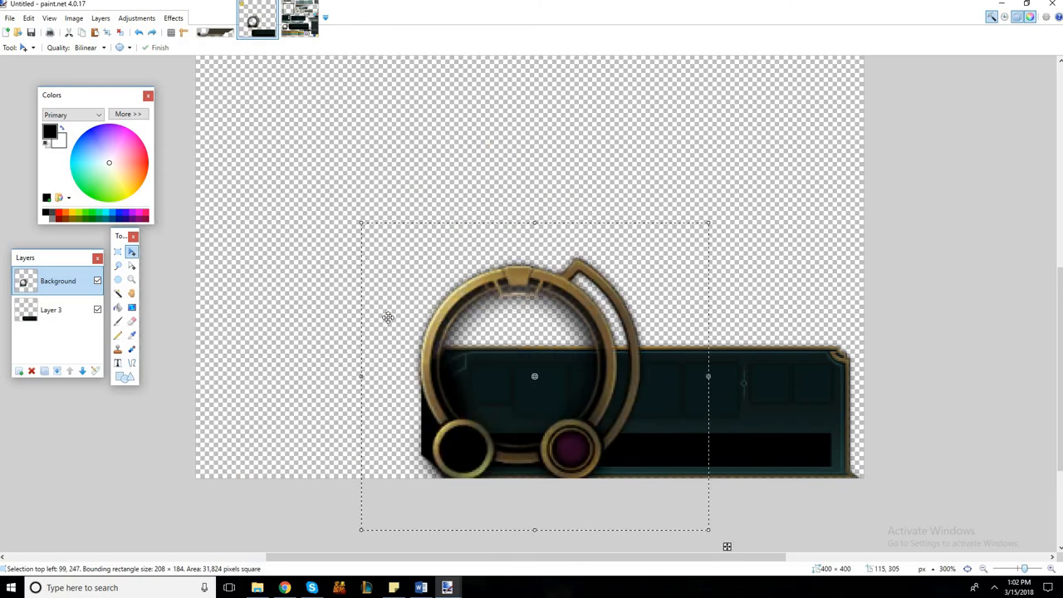
pyautogui.hotkey('ctrl', 'z')
pyautogui.scroll(1, 366, 267)
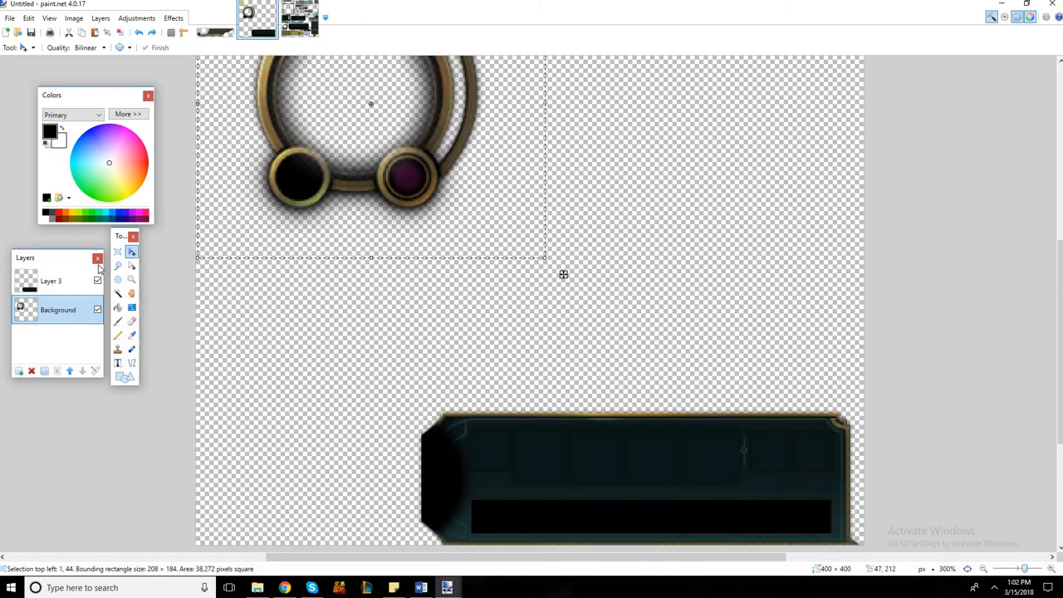
# - Move the round frame's selected pixels to the canvas's lower-left corner, with the selection's top left at -33, 241
pyautogui.scroll(2, 116, 275)
pyautogui.click(131, 265)
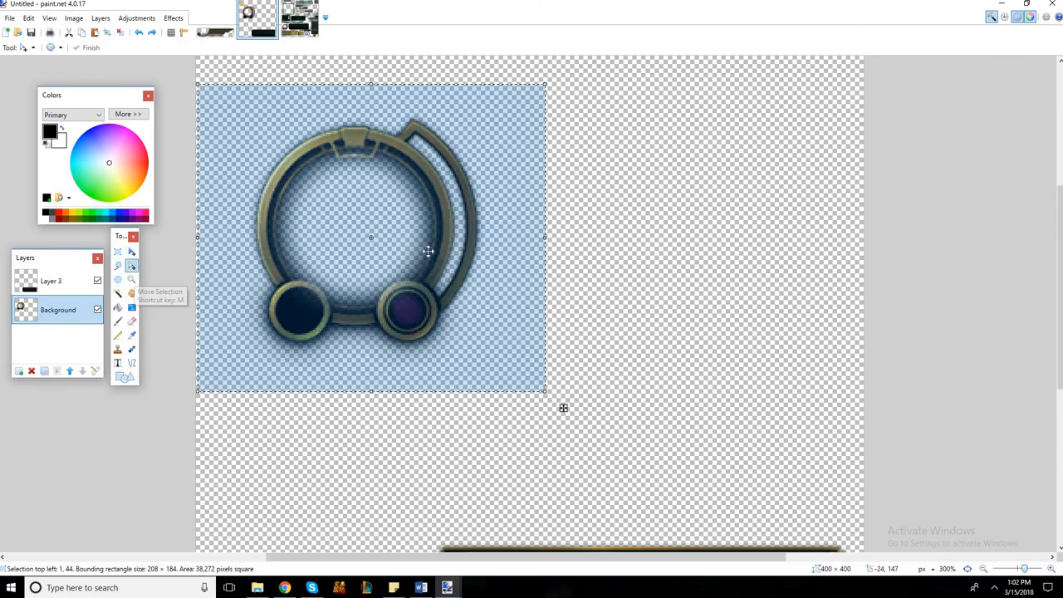
pyautogui.click(131, 252)
pyautogui.moveTo(432, 248); pyautogui.dragTo(374, 377)
pyautogui.scroll(-2, 436, 265)
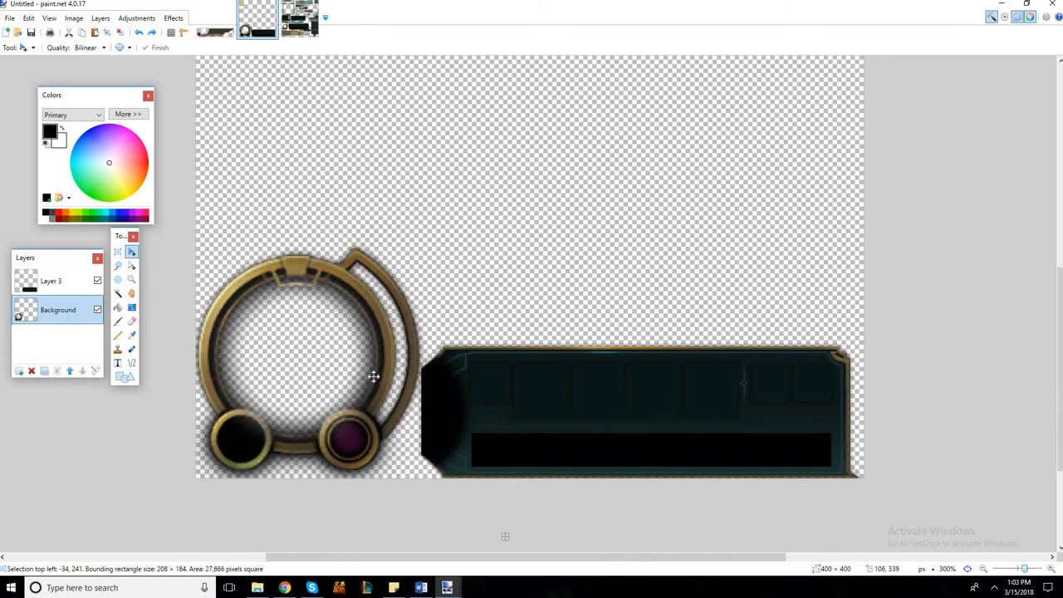
pyautogui.moveTo(376, 377); pyautogui.dragTo(378, 376)
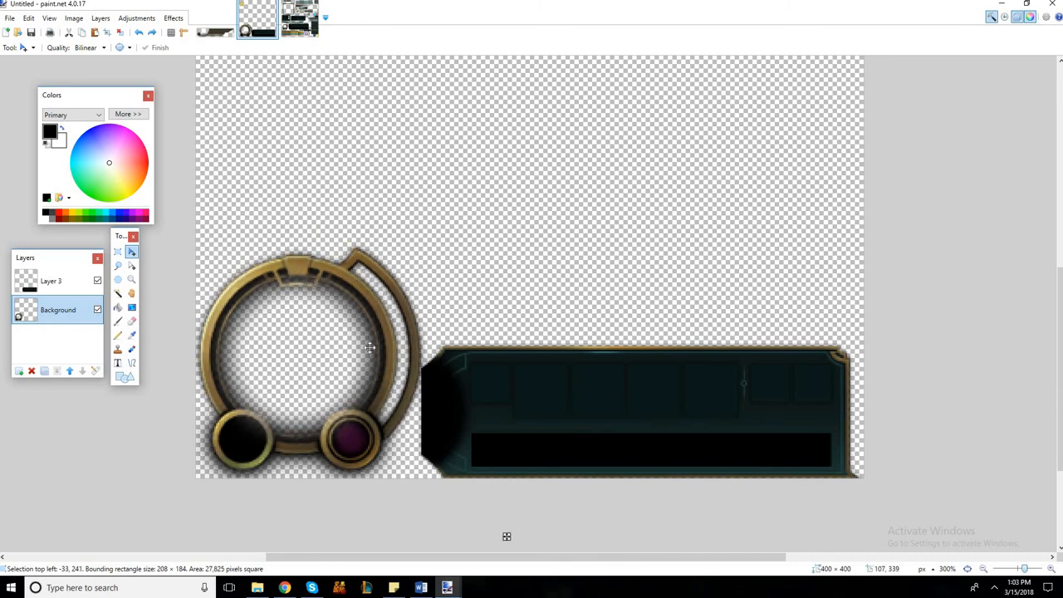
# - Select the dark teal panel on Layer 3, about 266 × 85 pixels, and move it up beside the round frame to 138, 287
pyautogui.click(60, 282)
pyautogui.click(118, 252)
pyautogui.click(852, 351)
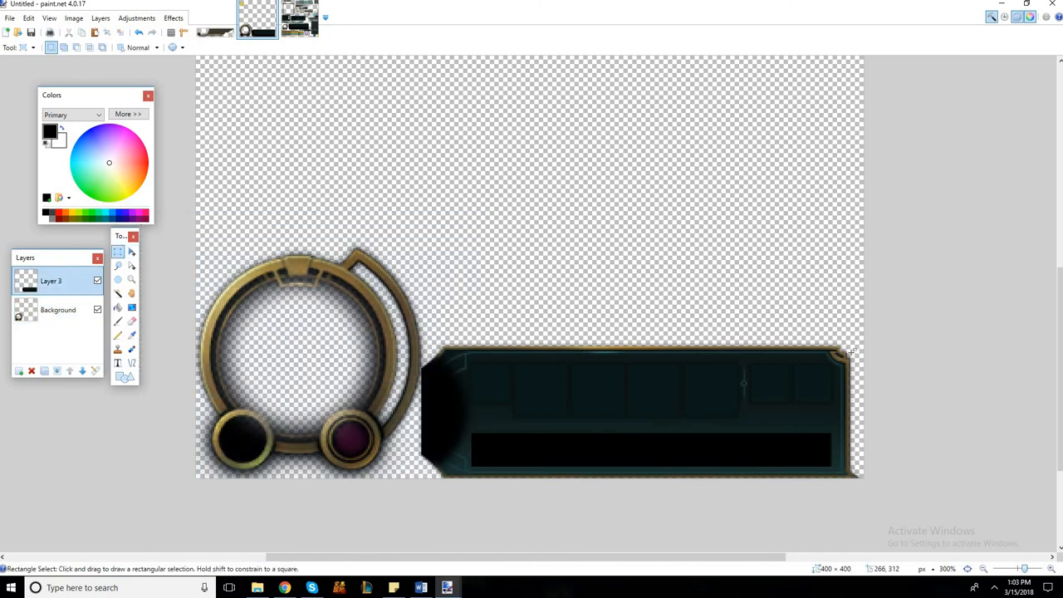
pyautogui.moveTo(745, 425); pyautogui.dragTo(419, 539)
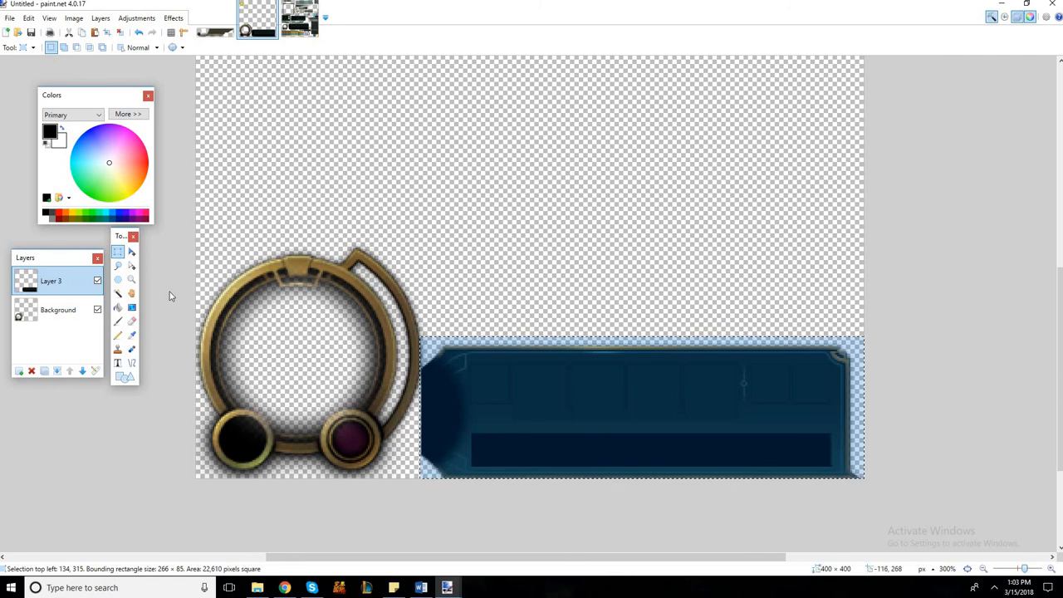
pyautogui.click(131, 252)
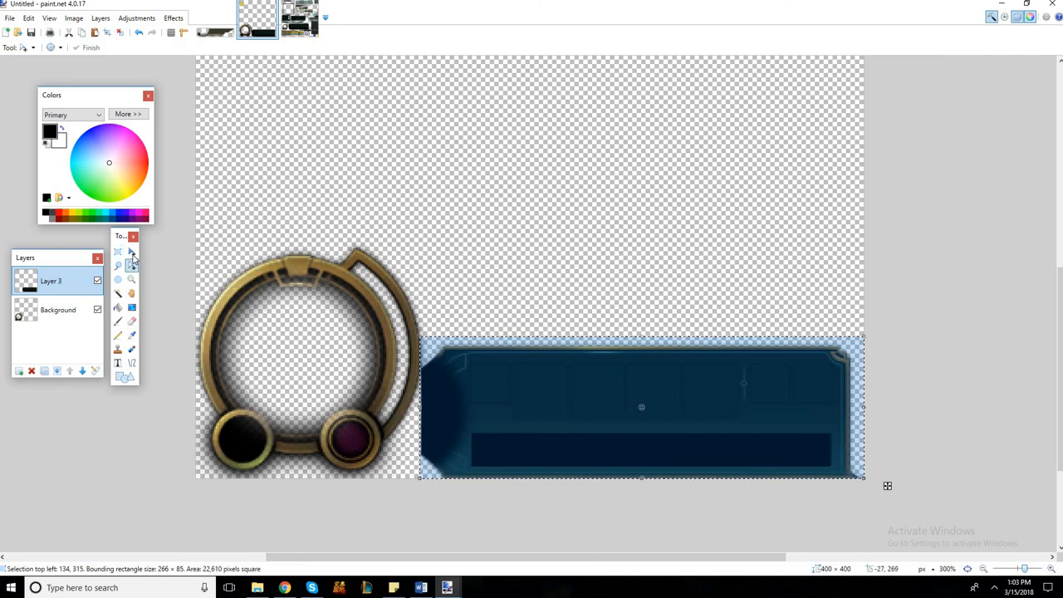
pyautogui.moveTo(483, 407); pyautogui.dragTo(437, 373)
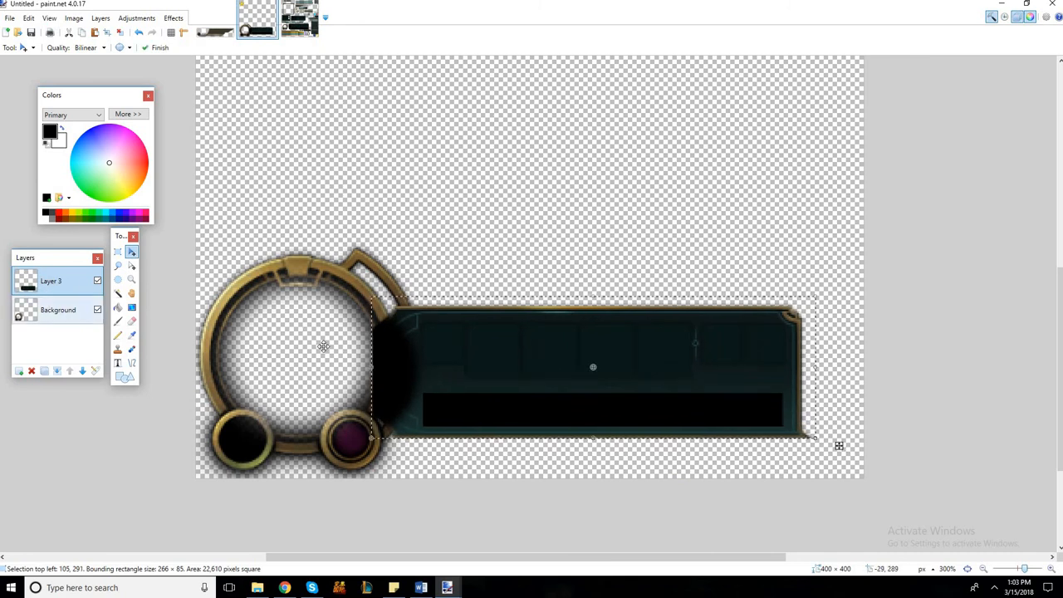
pyautogui.moveTo(430, 379); pyautogui.dragTo(498, 373)
pyautogui.press('Return')
# - Select the round frame's area, about 136 × 153 pixels, and raise the Background layer above Layer 3
pyautogui.click(58, 309)
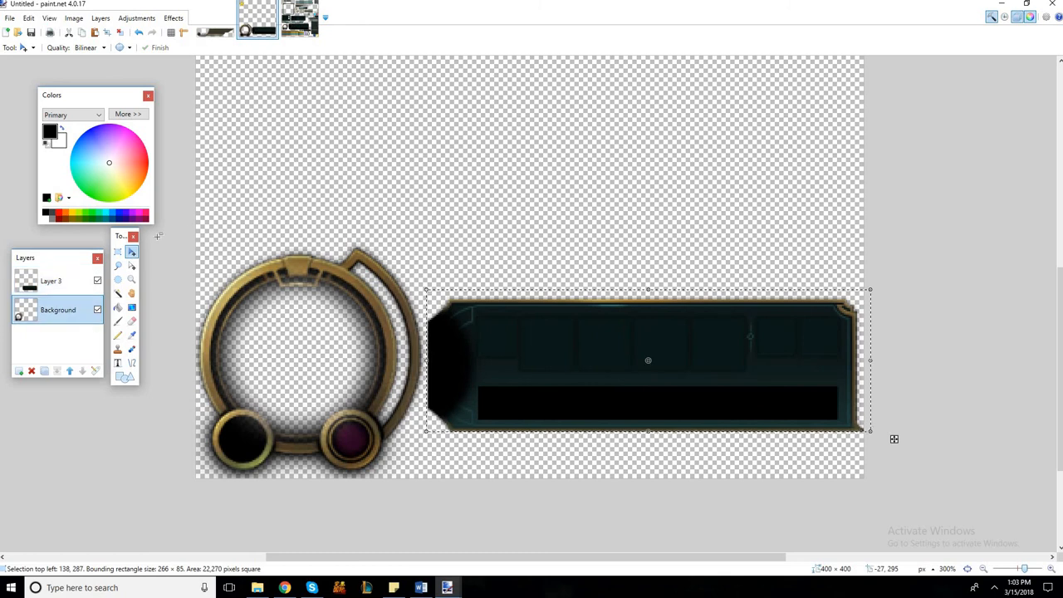
pyautogui.click(117, 251)
pyautogui.moveTo(184, 309); pyautogui.dragTo(142, 236)
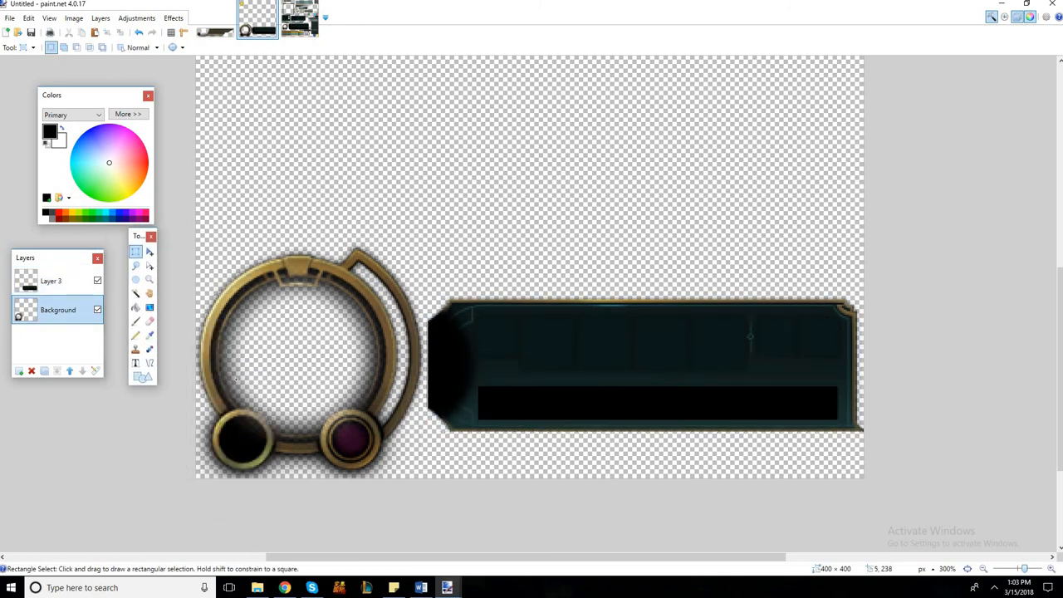
pyautogui.moveTo(201, 204); pyautogui.dragTo(238, 375)
pyautogui.click(185, 232)
pyautogui.moveTo(196, 222); pyautogui.dragTo(424, 487)
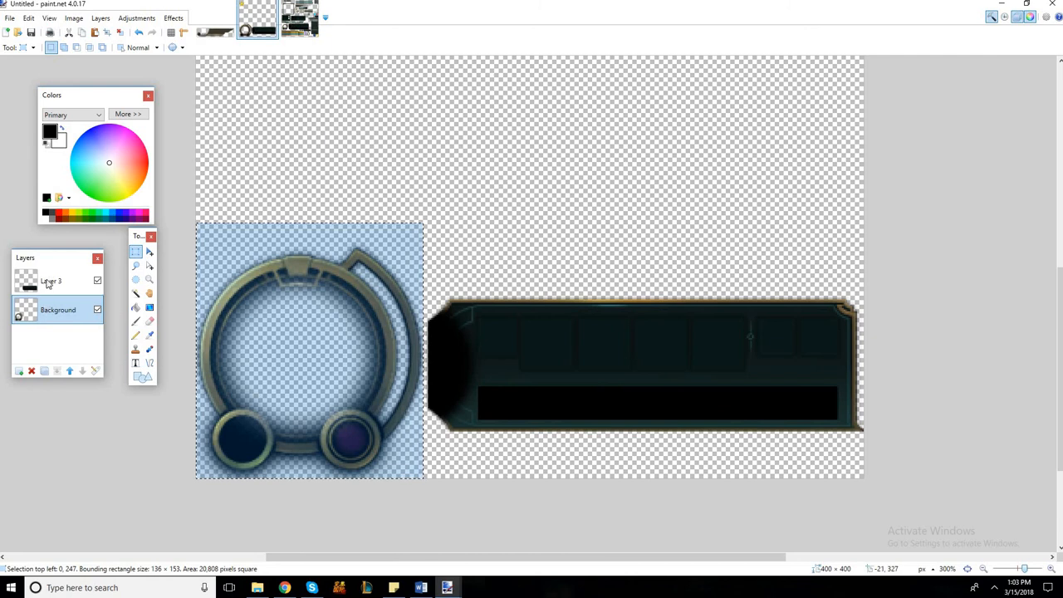
pyautogui.moveTo(47, 313); pyautogui.dragTo(50, 282)
# - Select the panel on Layer 3, about 262 × 108 pixels, and tuck its left end behind the round frame at 98, 284
pyautogui.click(52, 309)
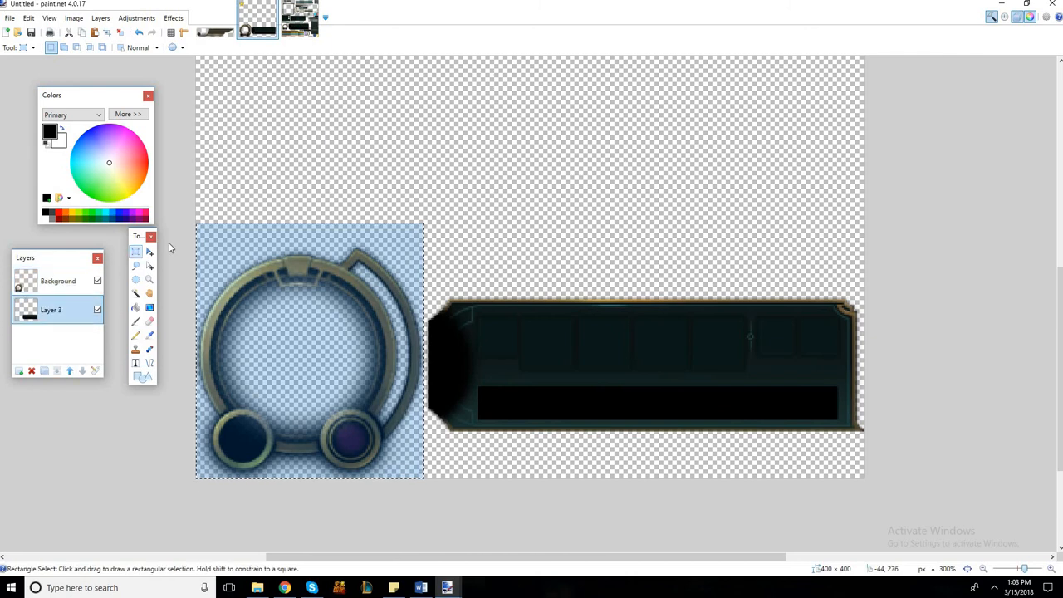
pyautogui.moveTo(881, 275); pyautogui.dragTo(426, 456)
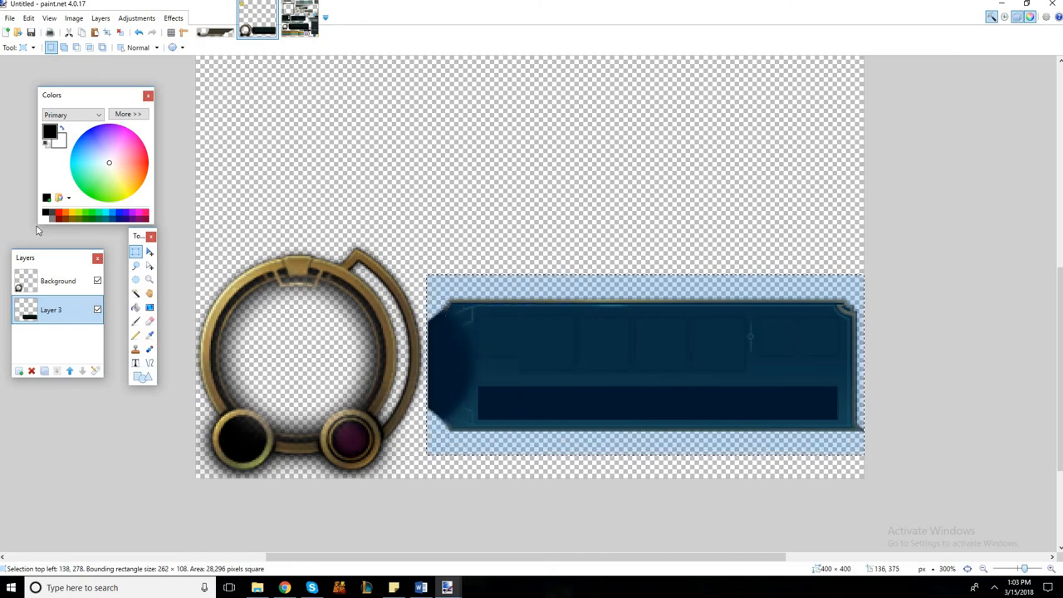
pyautogui.click(150, 252)
pyautogui.moveTo(516, 362); pyautogui.dragTo(431, 393)
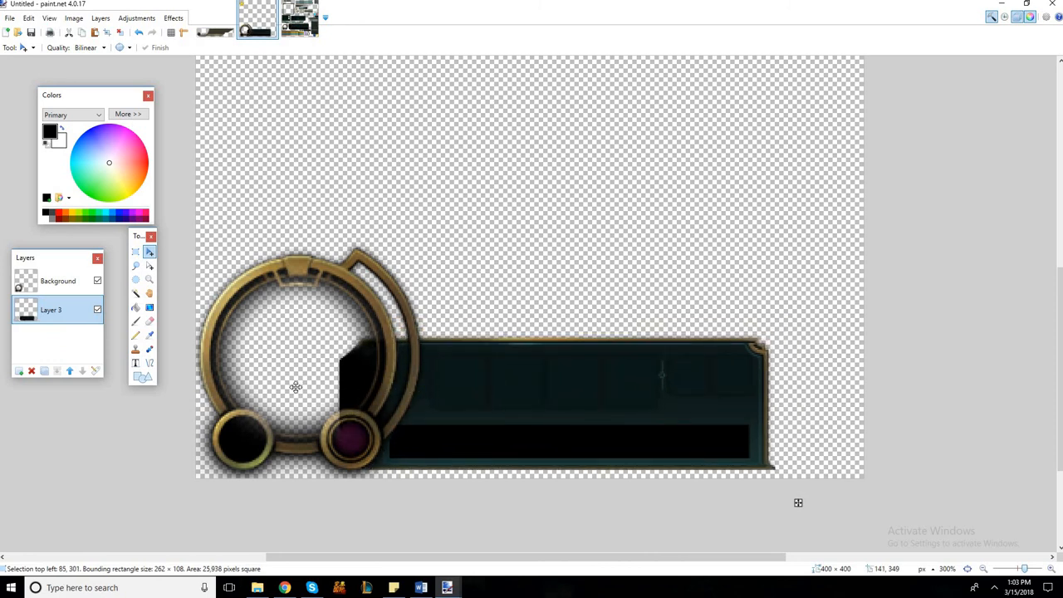
pyautogui.moveTo(296, 387); pyautogui.dragTo(414, 391)
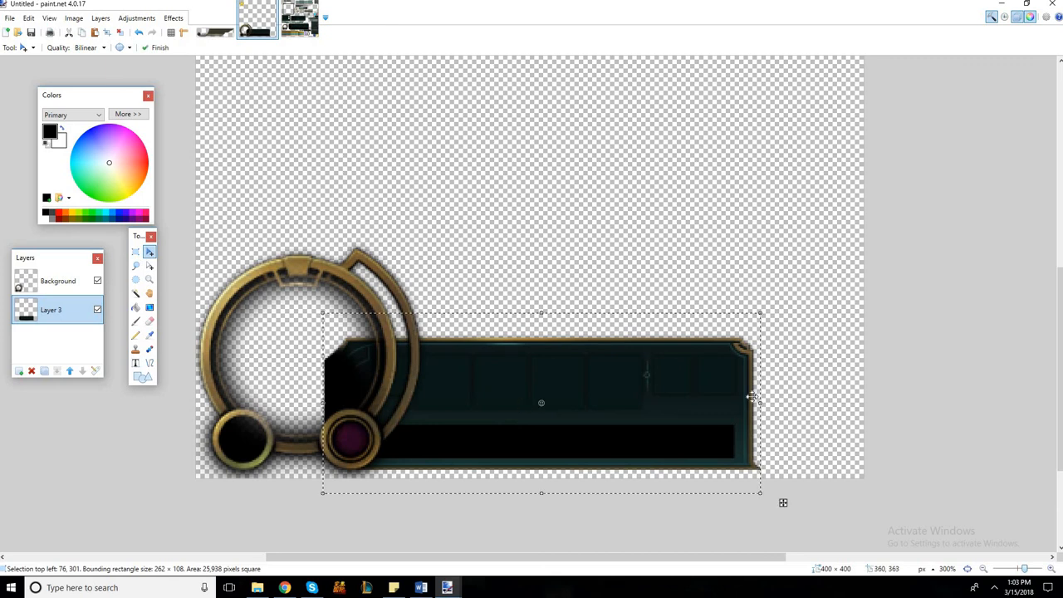
pyautogui.moveTo(597, 401); pyautogui.dragTo(634, 372)
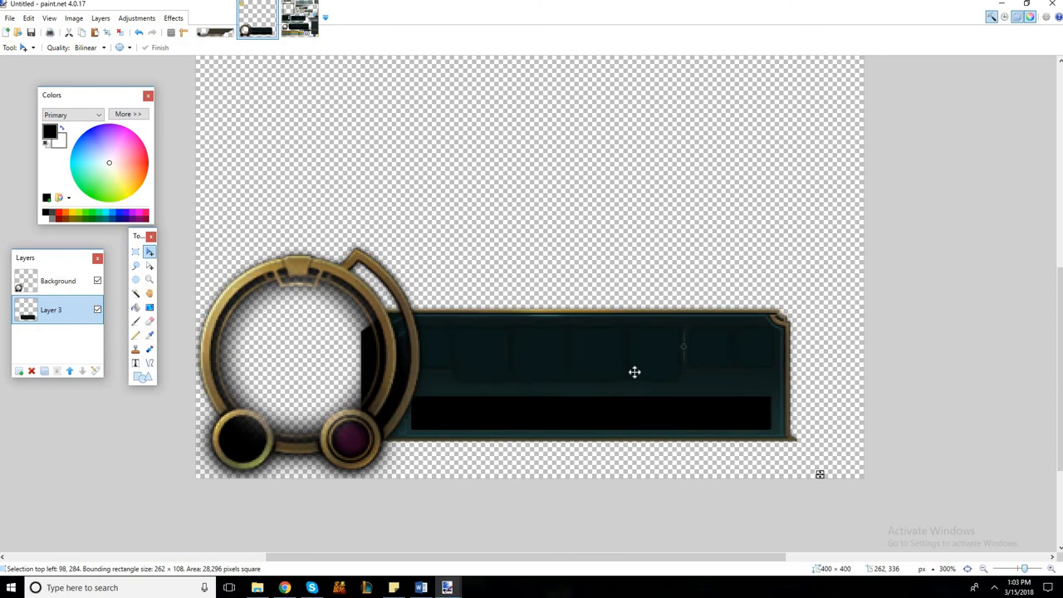
# - Stretch the panel selection to the canvas's right edge, 302 pixels wide, and clear the selection with the Background layer active
pyautogui.moveTo(795, 377); pyautogui.dragTo(865, 386)
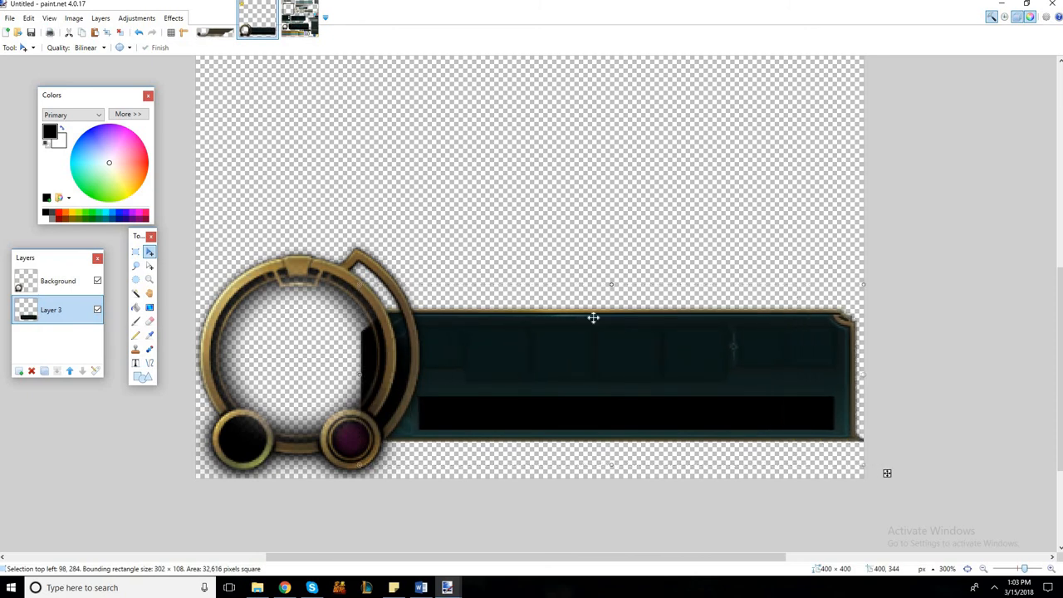
pyautogui.click(63, 283)
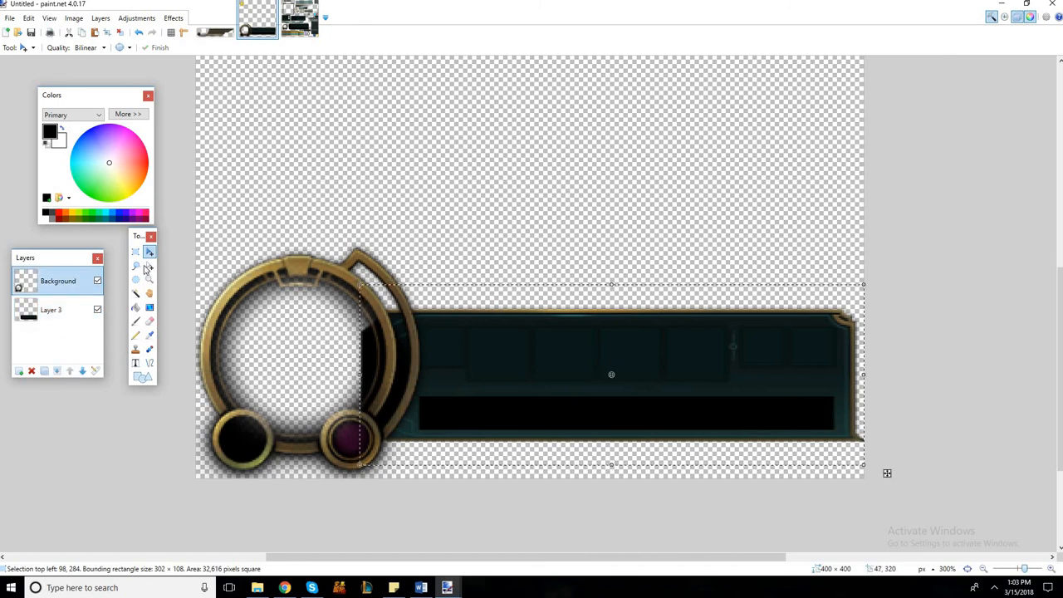
pyautogui.click(136, 252)
pyautogui.click(236, 190)
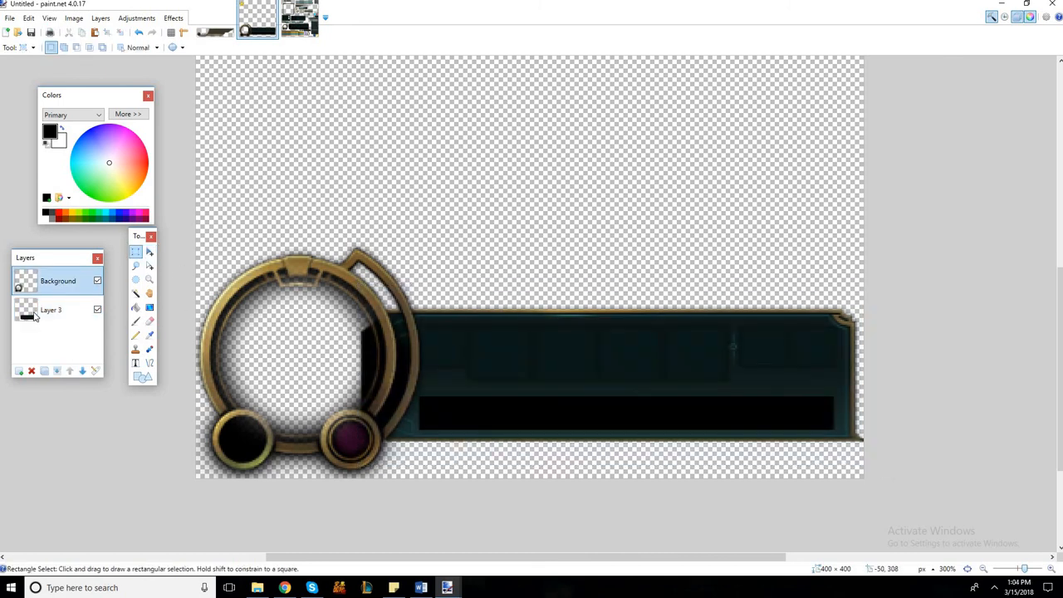
# - Make Layer 3 active and set up the Eraser with a brush width of 20
pyautogui.click(35, 314)
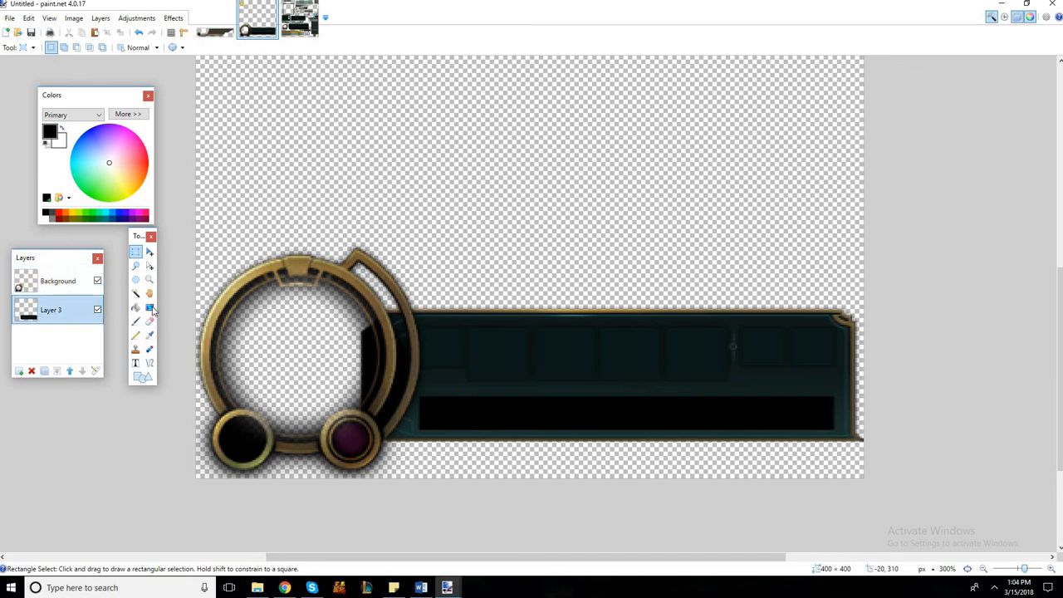
pyautogui.press('e')
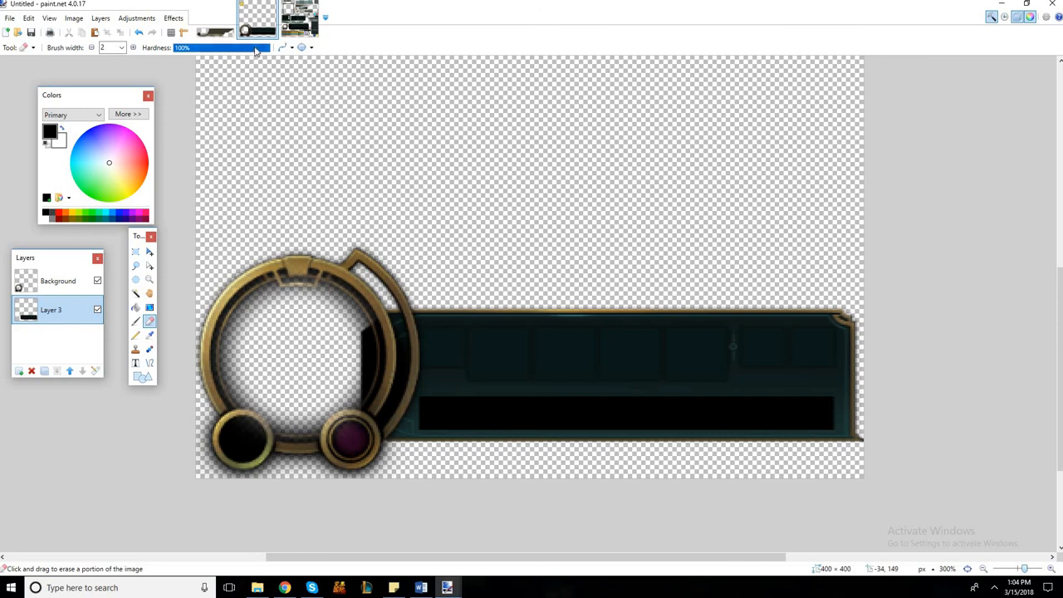
pyautogui.click(122, 49)
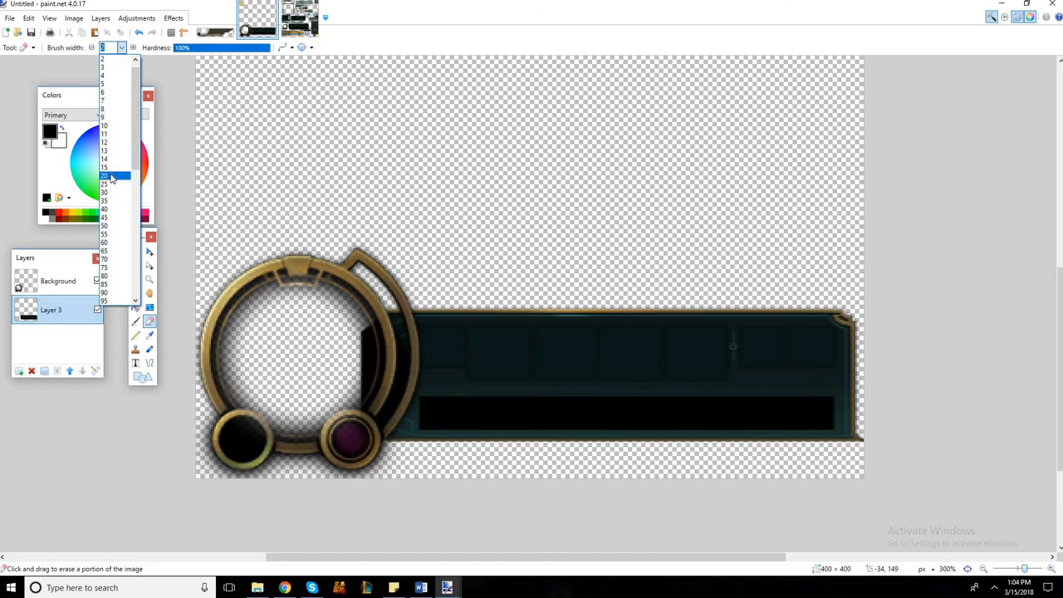
pyautogui.click(315, 405)
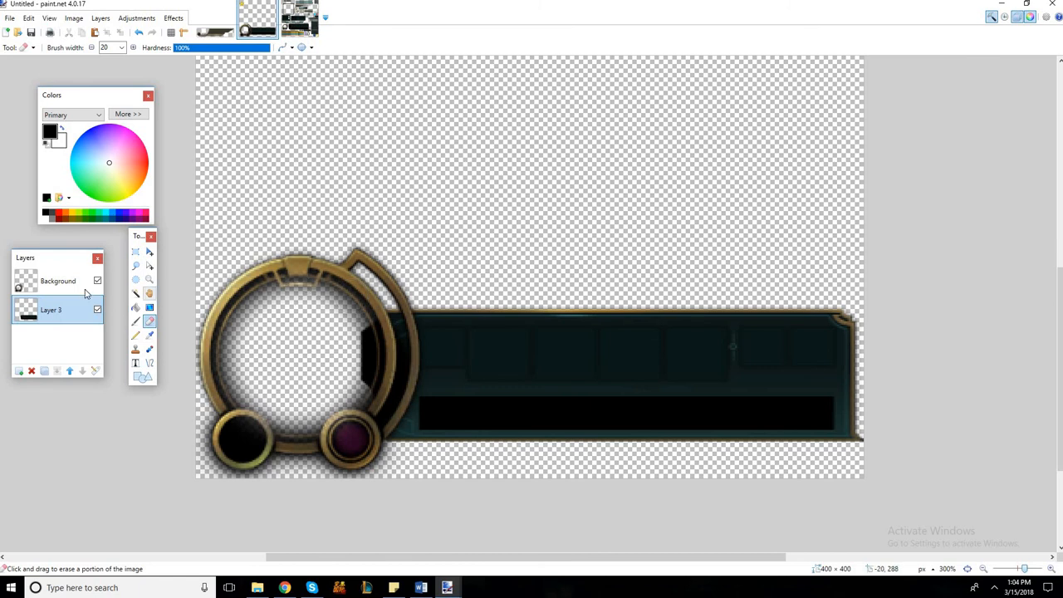
pyautogui.moveTo(365, 326); pyautogui.dragTo(368, 418)
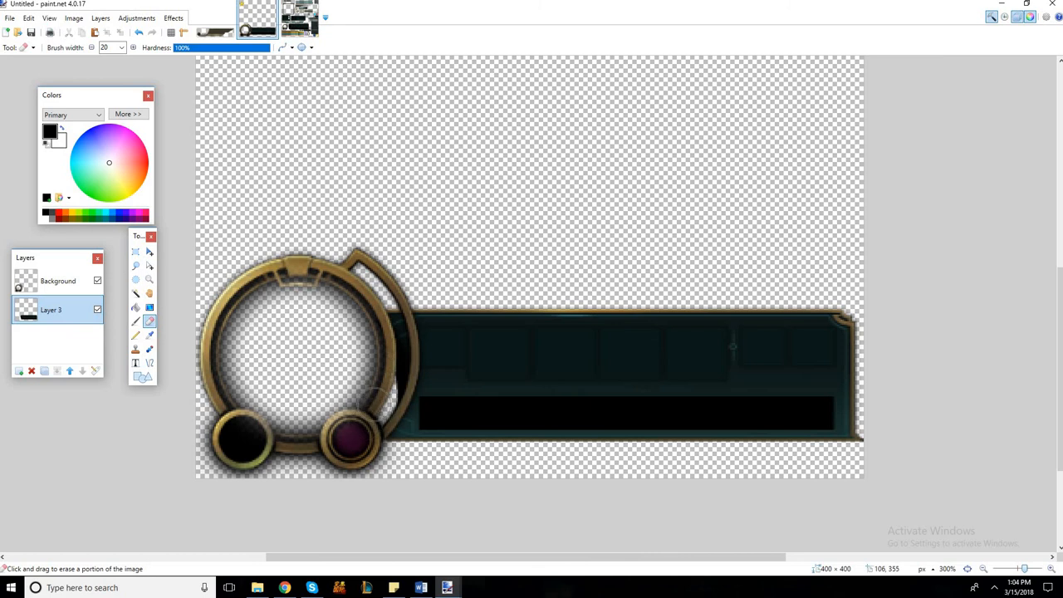
pyautogui.moveTo(400, 361); pyautogui.dragTo(399, 336)
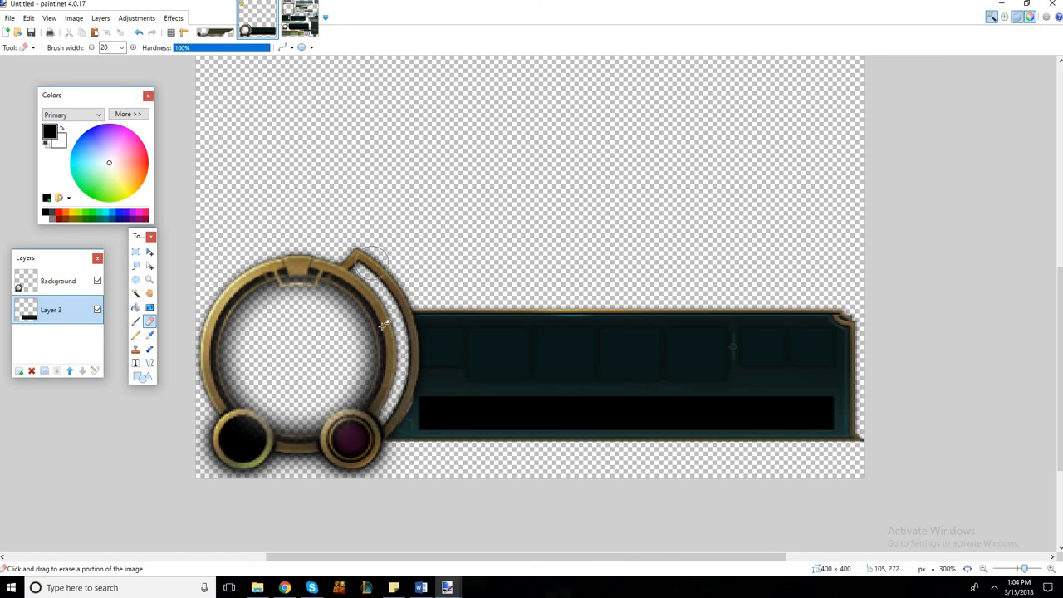
pyautogui.hotkey('ctrl', 'z')
pyautogui.hotkey('ctrl', 'z')
pyautogui.hotkey('ctrl', 'z')
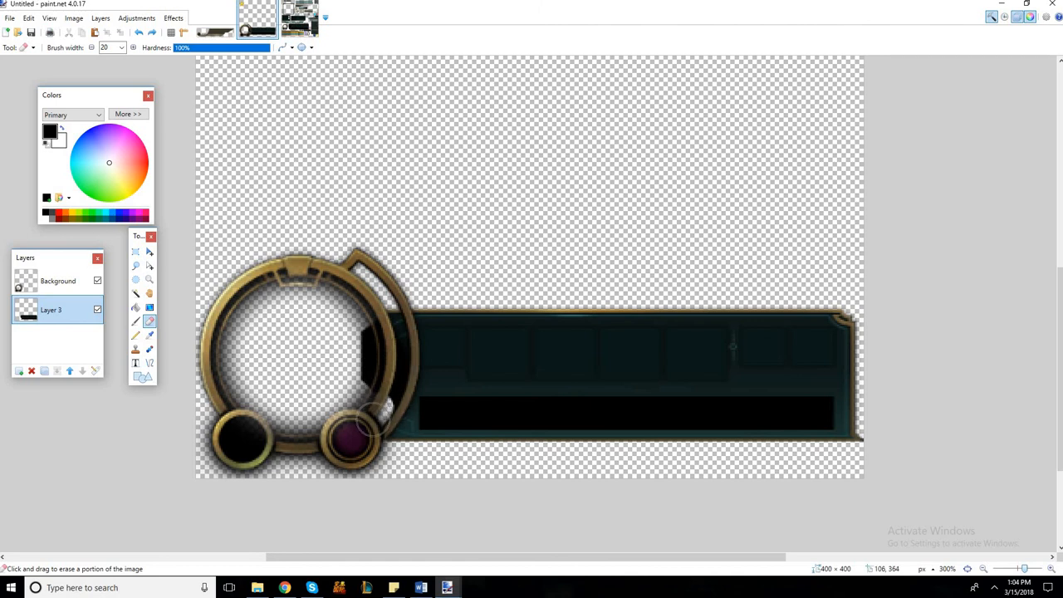
# - Erase the parts of the Layer 3 panel showing inside the round frame and in the gap behind its outer arc
pyautogui.moveTo(374, 415)
pyautogui.mouseDown()
pyautogui.moveTo(384, 363)
pyautogui.moveTo(359, 390)
pyautogui.mouseUp()
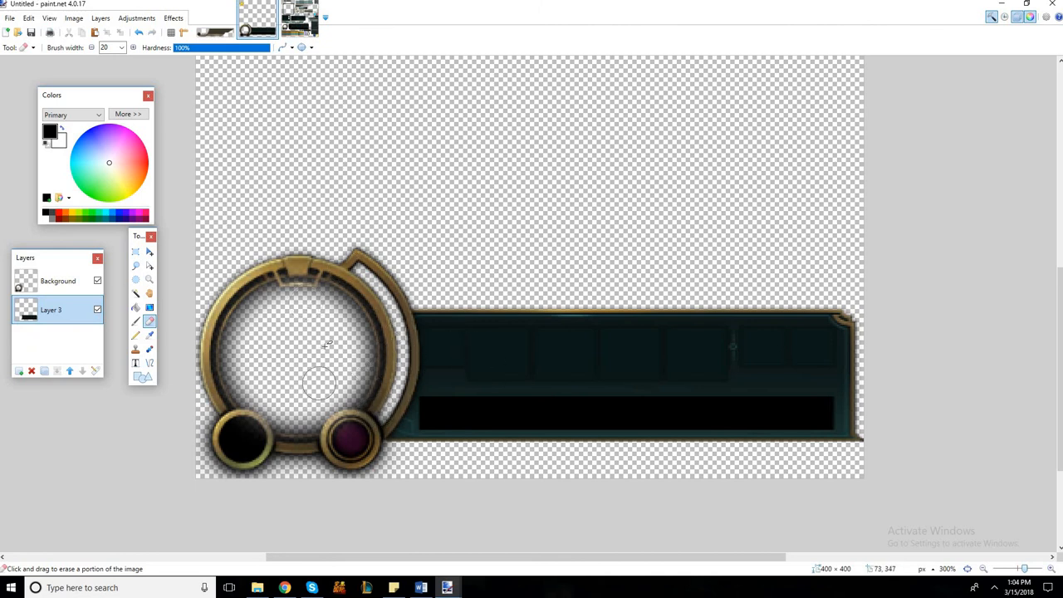
pyautogui.scroll(-2, 324, 346)
pyautogui.scroll(3, 249, 340)
pyautogui.scroll(-2, 284, 380)
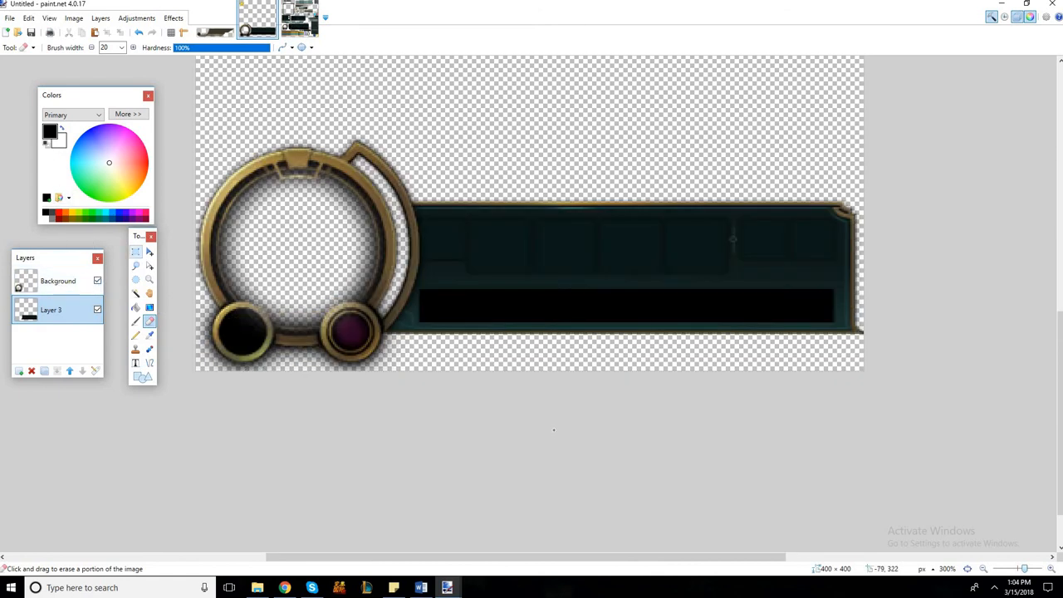
# - Select the long black bar in the lower part of the panel on Layer 3 and delete it
pyautogui.click(135, 251)
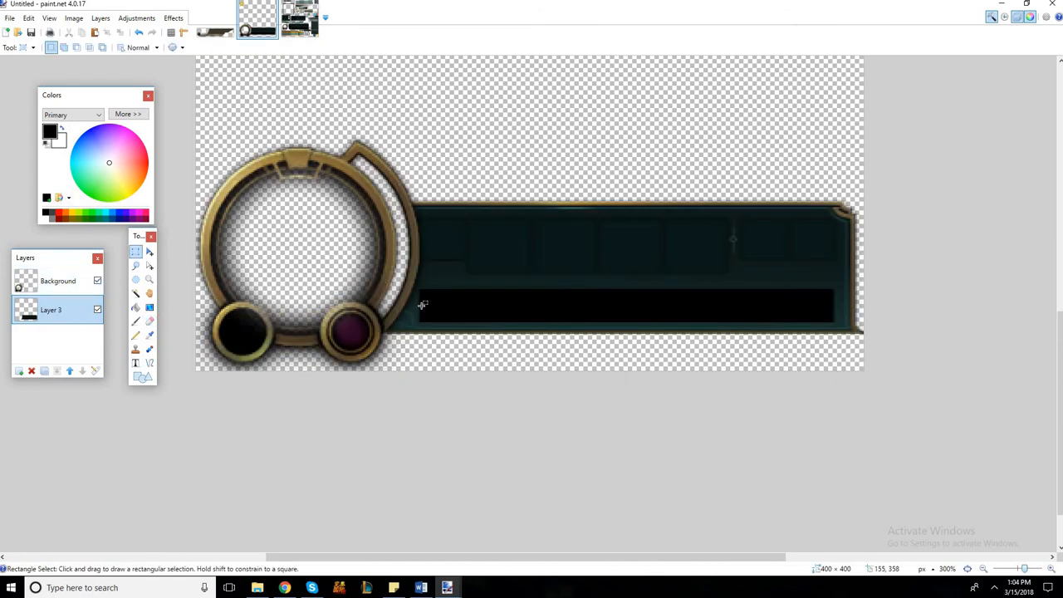
pyautogui.click(1032, 570)
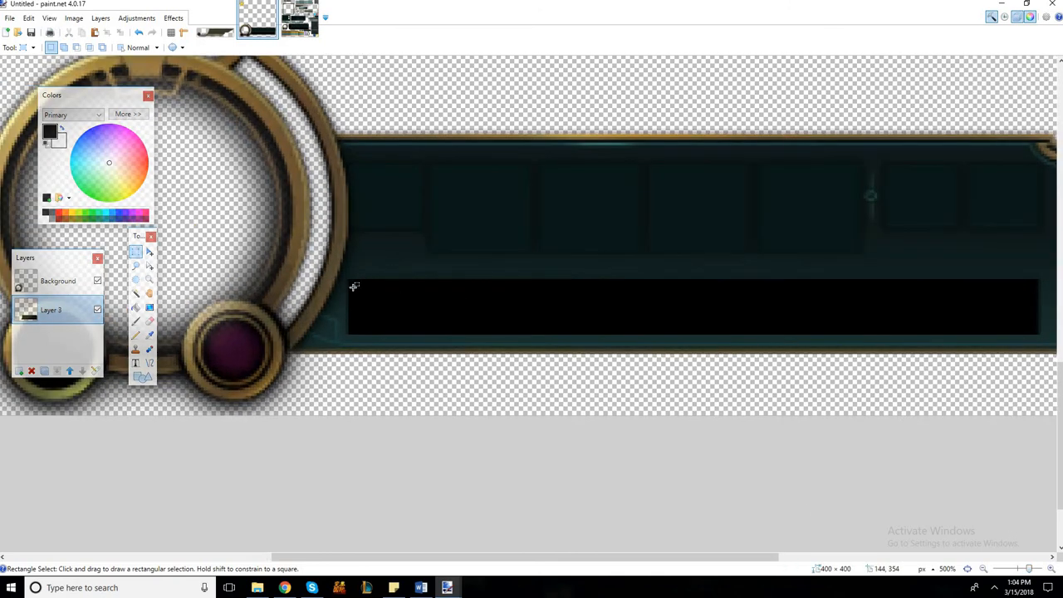
pyautogui.moveTo(379, 300); pyautogui.dragTo(992, 278)
pyautogui.press('Delete')
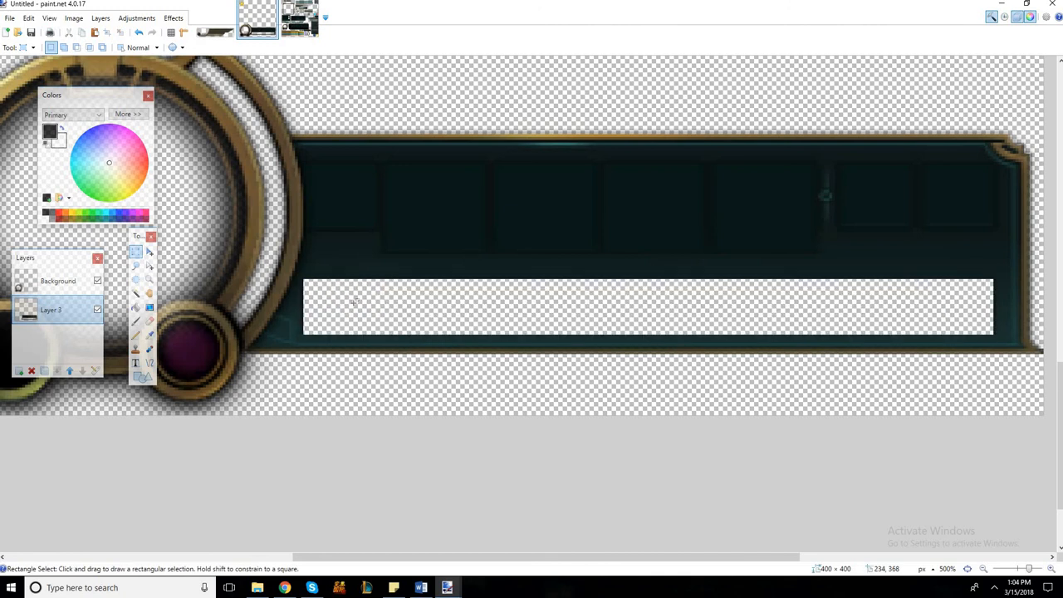
# - Trim the leftover at the opening's left end and select a 1 × 20 pixel strip of panel at 132, 351 for moving
pyautogui.moveTo(306, 308); pyautogui.dragTo(306, 281)
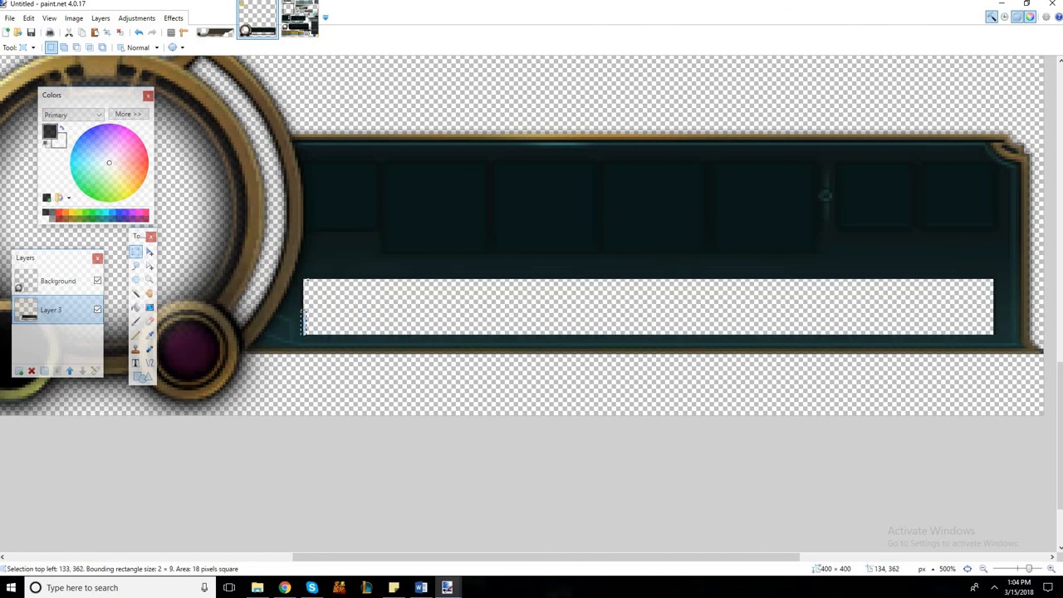
pyautogui.press('Delete')
pyautogui.moveTo(301, 318); pyautogui.dragTo(297, 289)
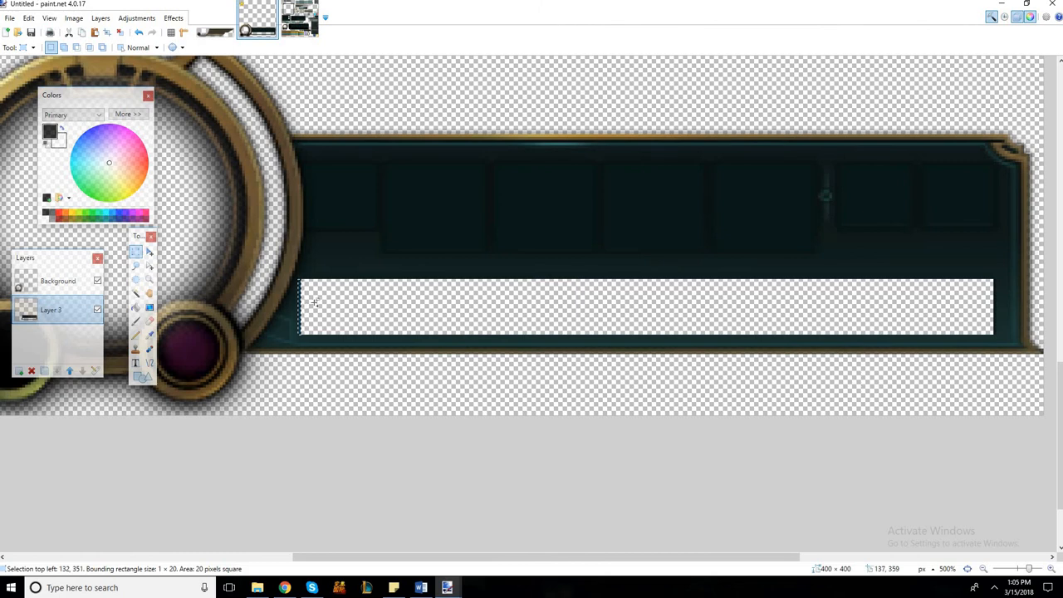
pyautogui.press('m')
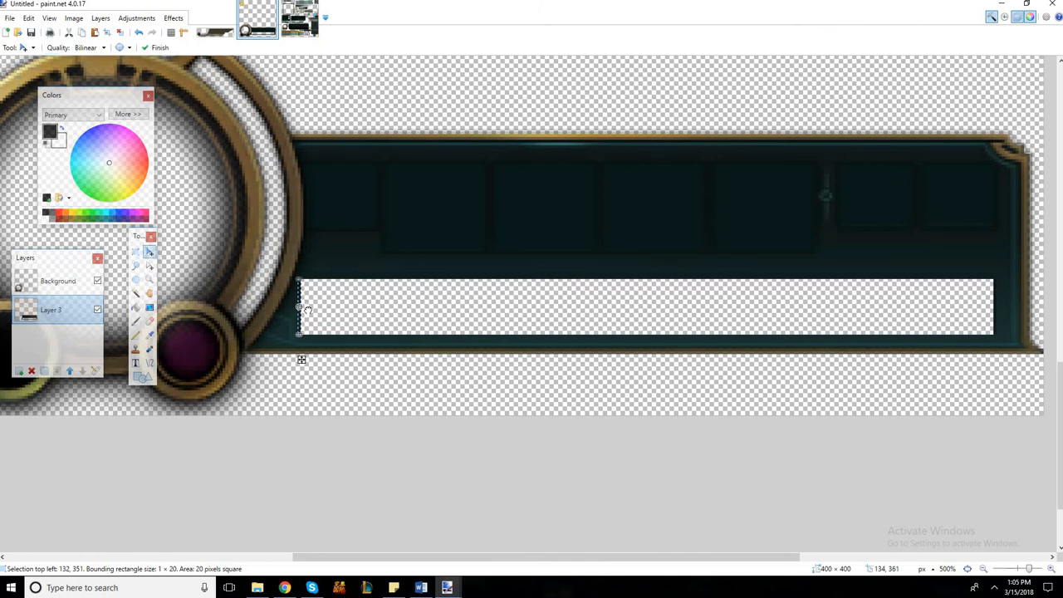
pyautogui.moveTo(309, 359); pyautogui.dragTo(1013, 337)
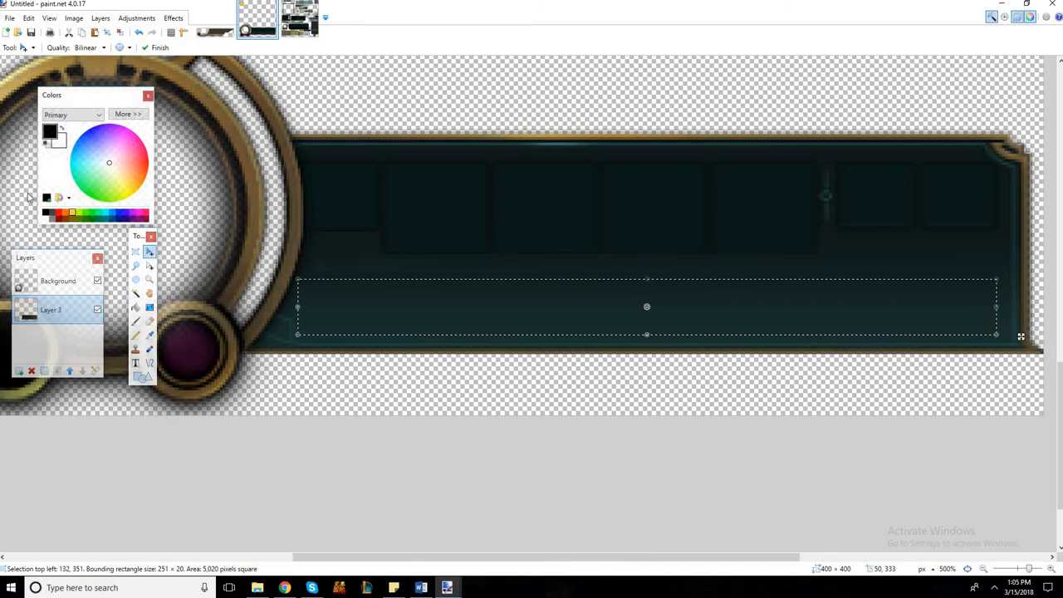
pyautogui.hotkey('ctrl', 'z')
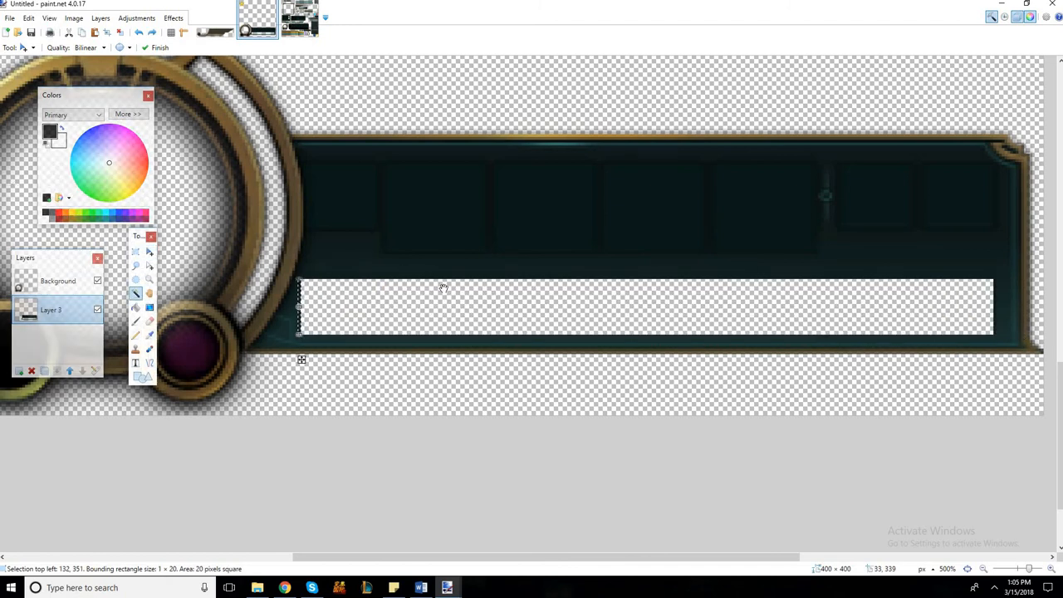
pyautogui.press('s')
pyautogui.click(454, 296)
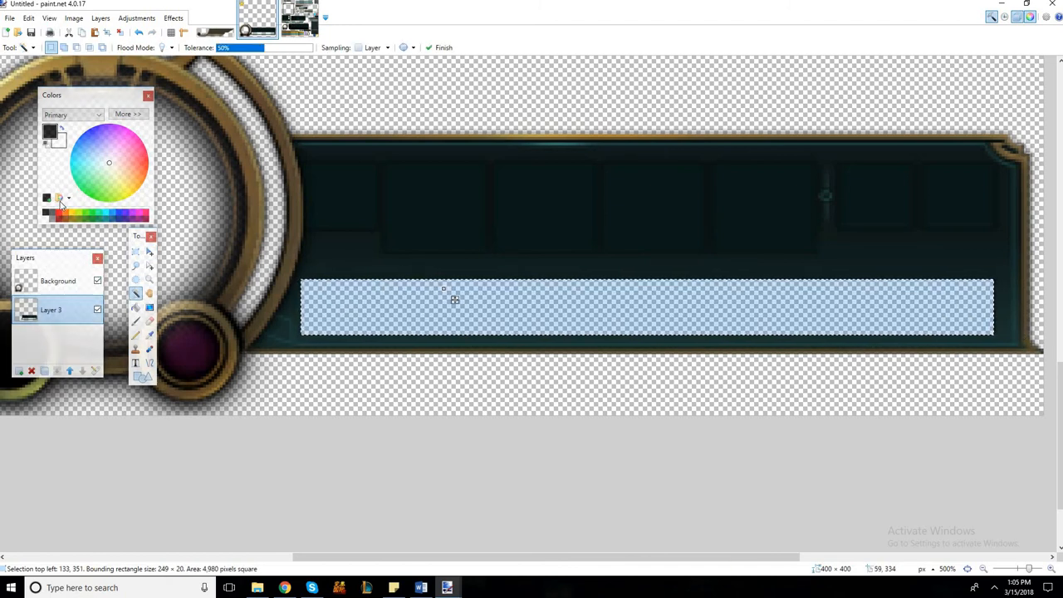
pyautogui.click(52, 214)
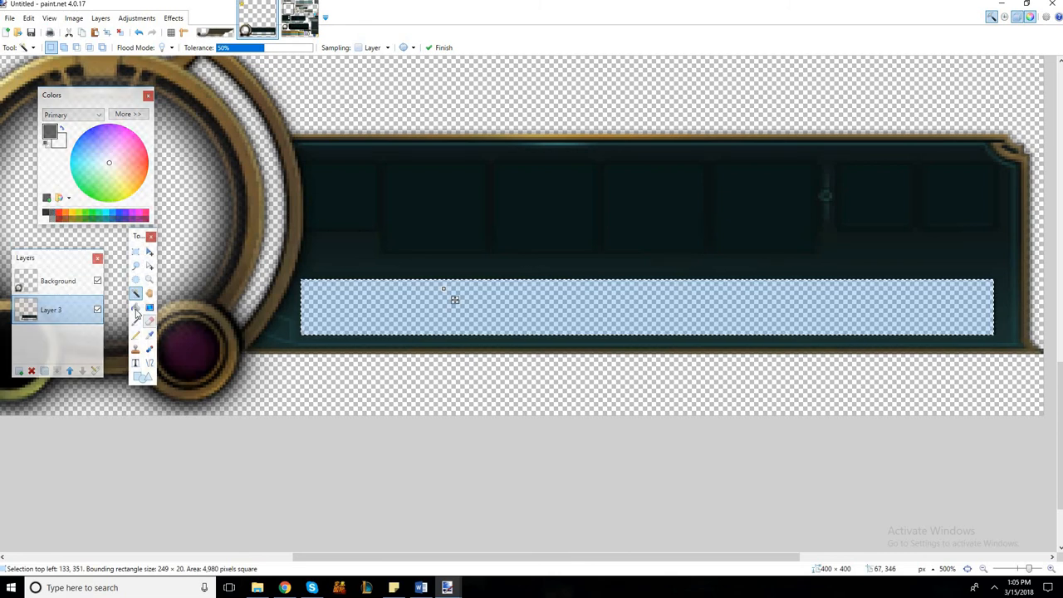
pyautogui.click(136, 309)
pyautogui.click(425, 310)
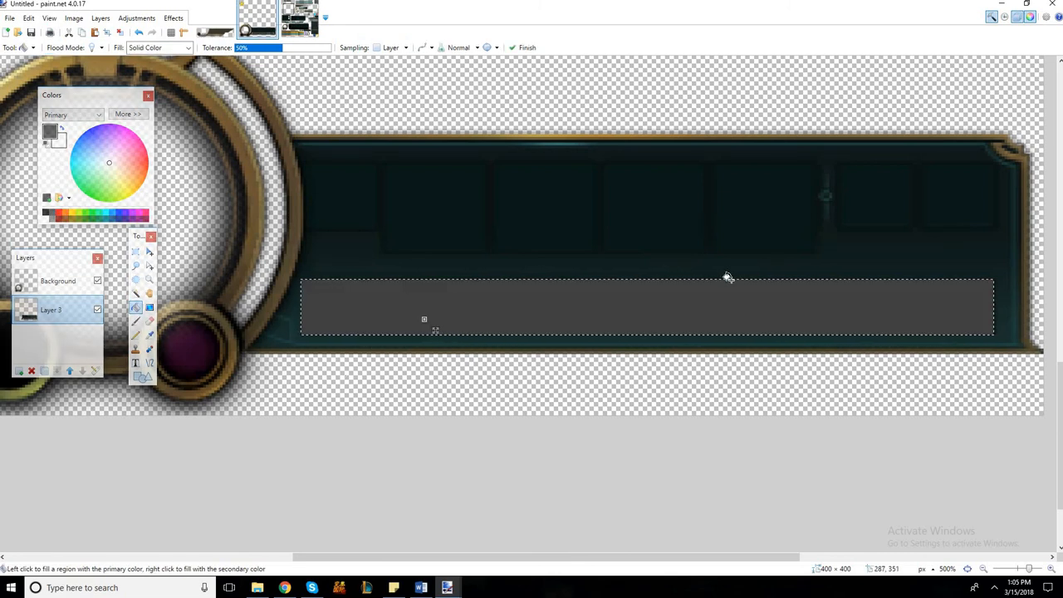
pyautogui.hotkey('ctrl', 'z')
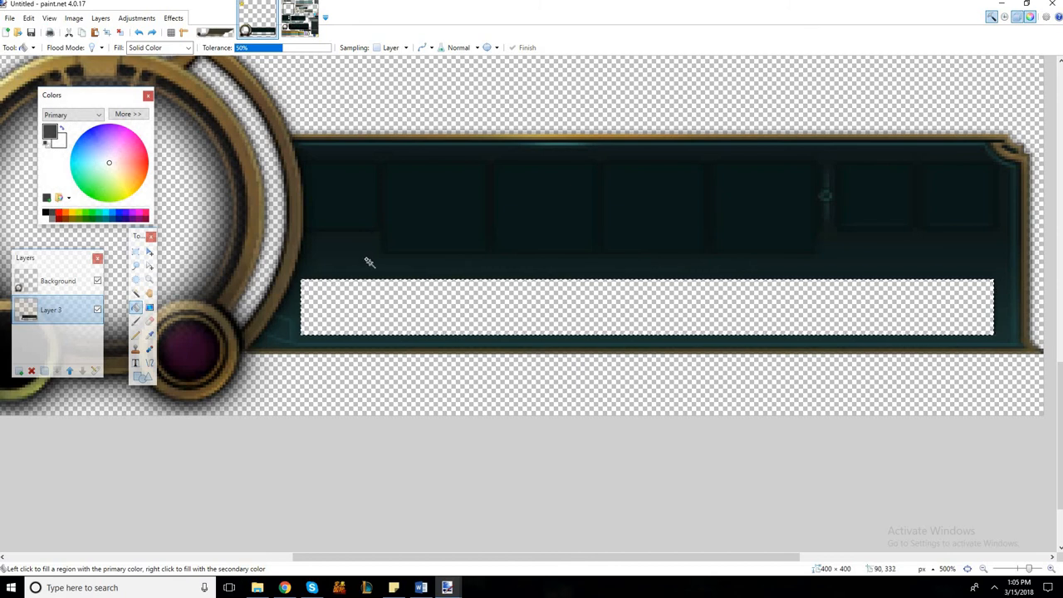
pyautogui.hotkey('ctrl', 'z')
pyautogui.hotkey('ctrl', 'z')
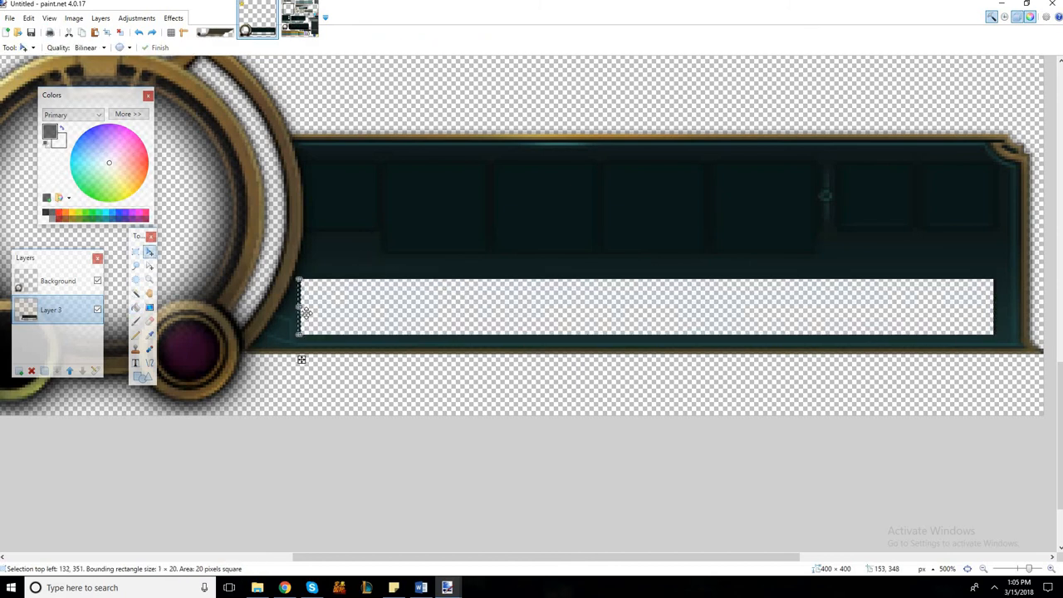
pyautogui.hotkey('ctrl', 'z')
pyautogui.hotkey('ctrl', 'y')
# - Stretch the selected panel strip across the opening to 251 × 20 pixels and clear the selection
pyautogui.moveTo(367, 320); pyautogui.dragTo(1000, 319)
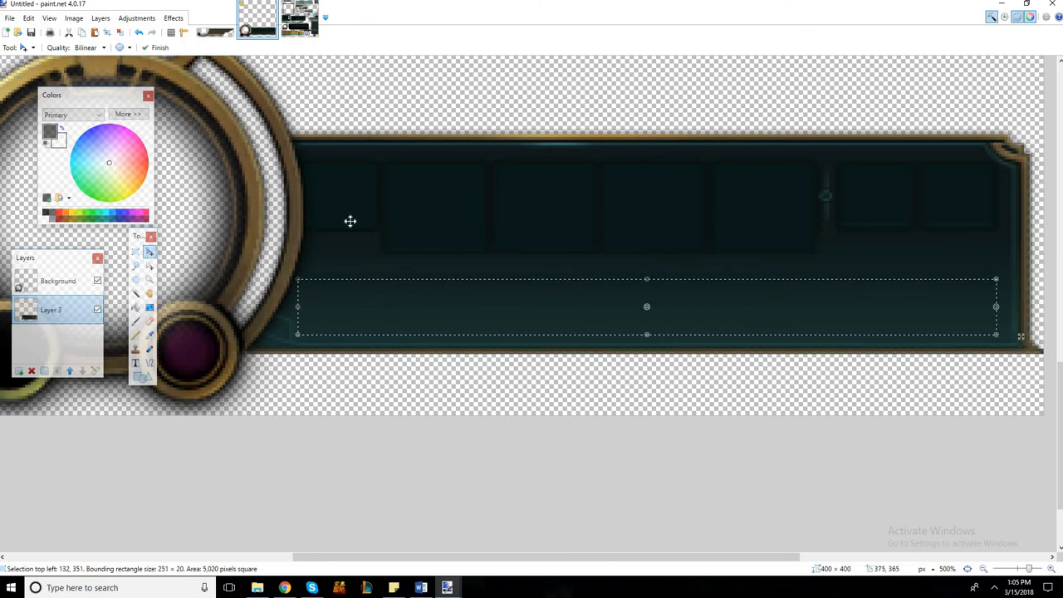
pyautogui.scroll(1, 345, 260)
pyautogui.click(134, 256)
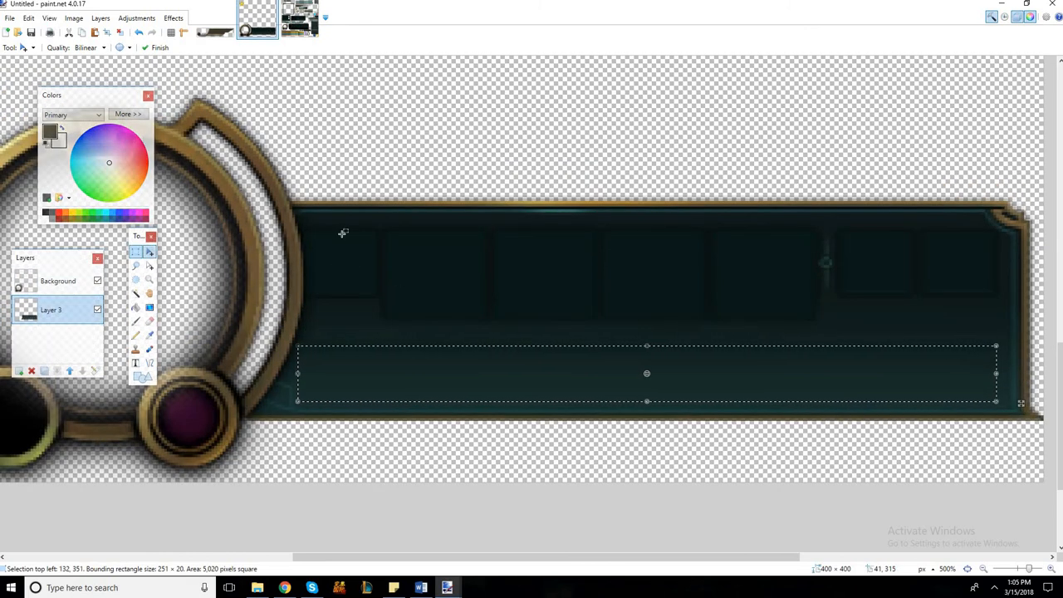
pyautogui.click(500, 319)
pyautogui.scroll(-1, 295, 317)
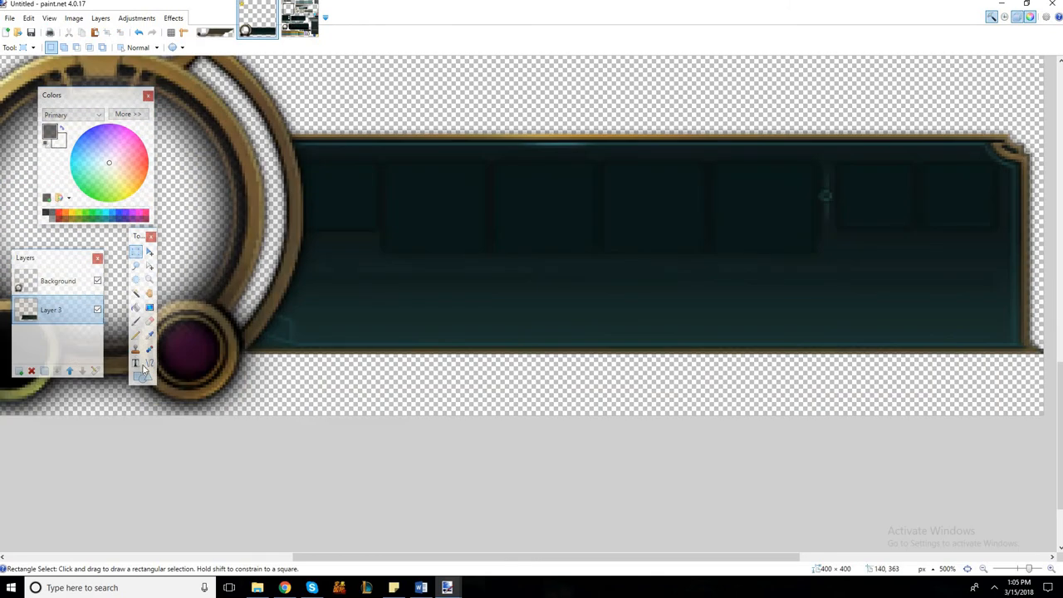
# - Set up the Shapes tool to draw a Rectangle with black as the primary color
pyautogui.click(142, 377)
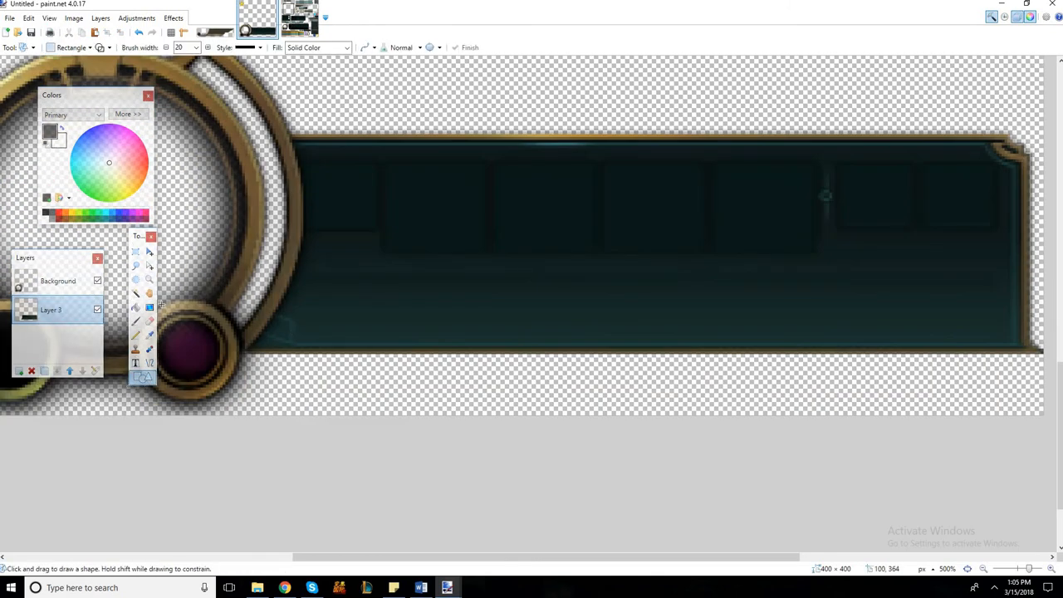
pyautogui.scroll(1, 277, 211)
pyautogui.scroll(1, 279, 248)
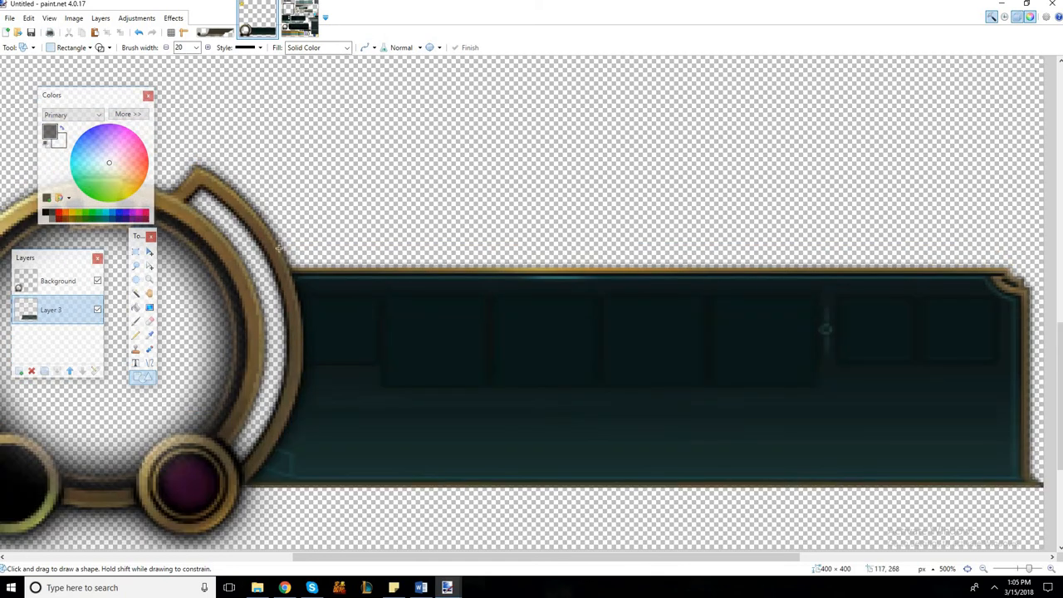
pyautogui.scroll(-1, 147, 295)
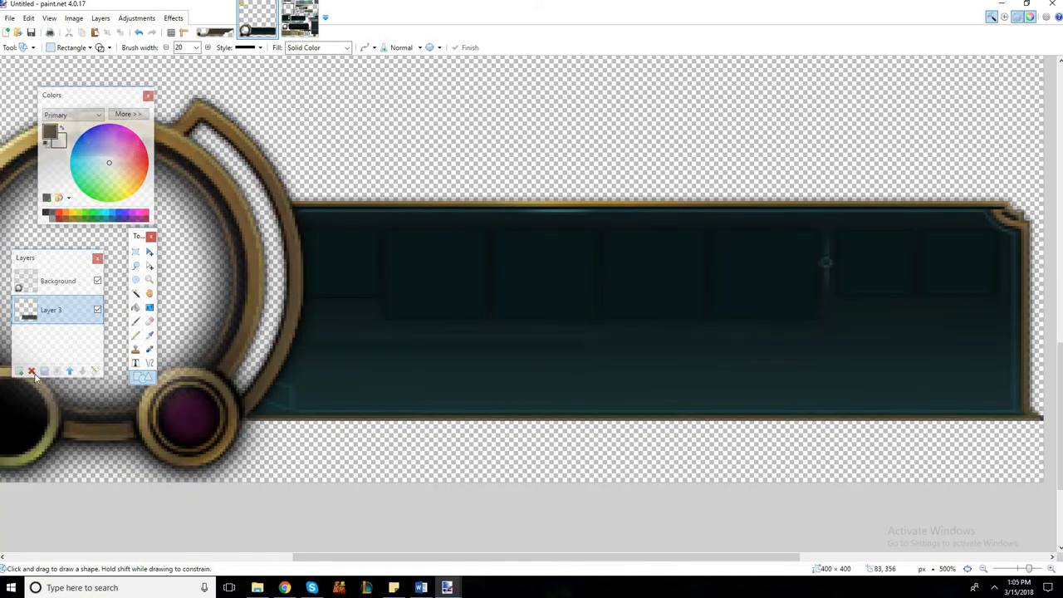
pyautogui.click(47, 215)
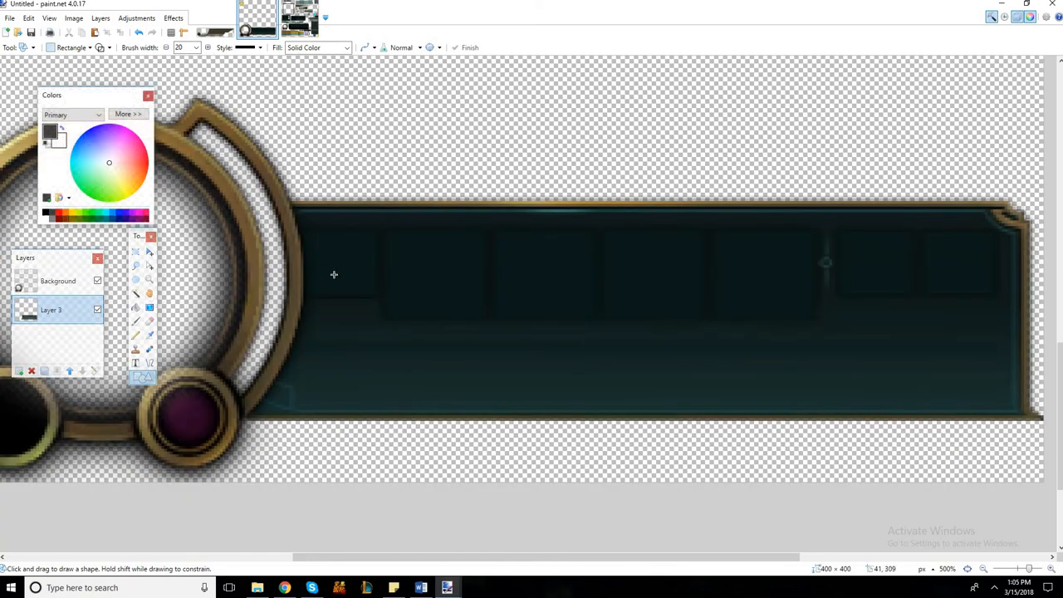
pyautogui.click(70, 49)
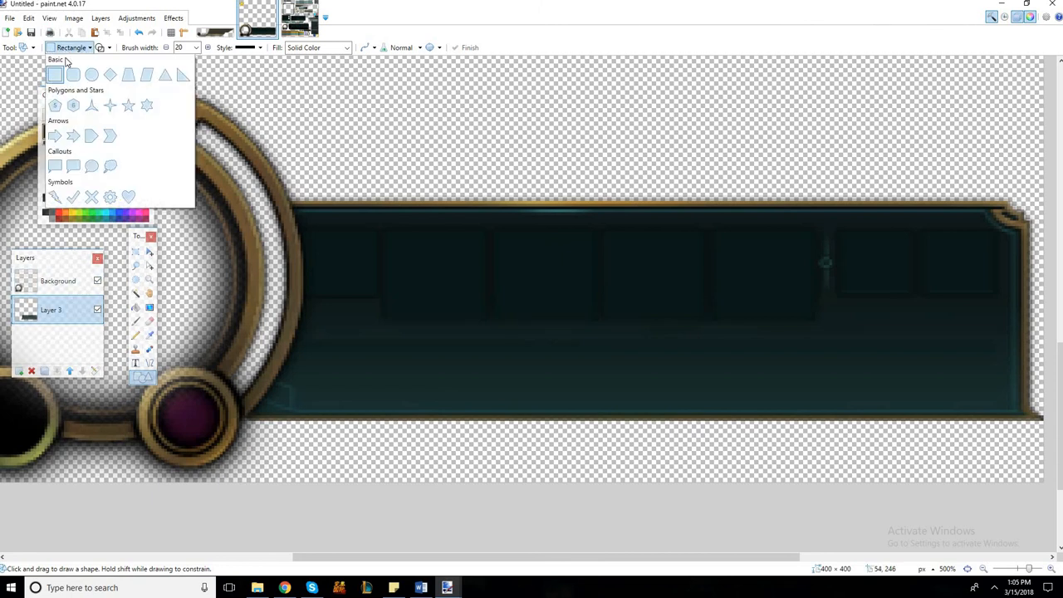
pyautogui.click(52, 72)
pyautogui.moveTo(364, 267); pyautogui.dragTo(747, 298)
pyautogui.moveTo(758, 394); pyautogui.dragTo(756, 395)
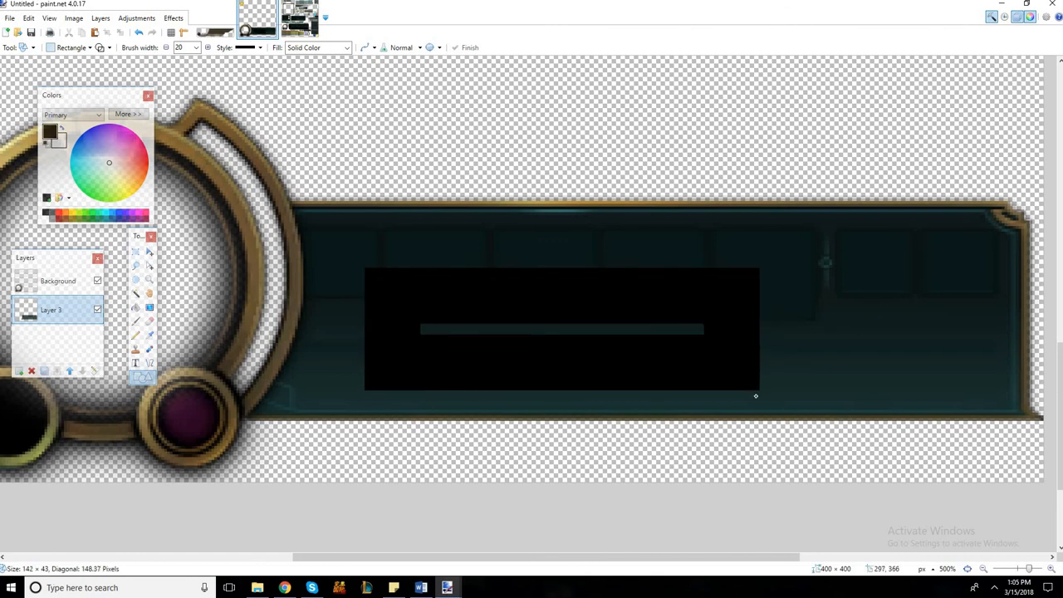
pyautogui.hotkey('ctrl', 'z')
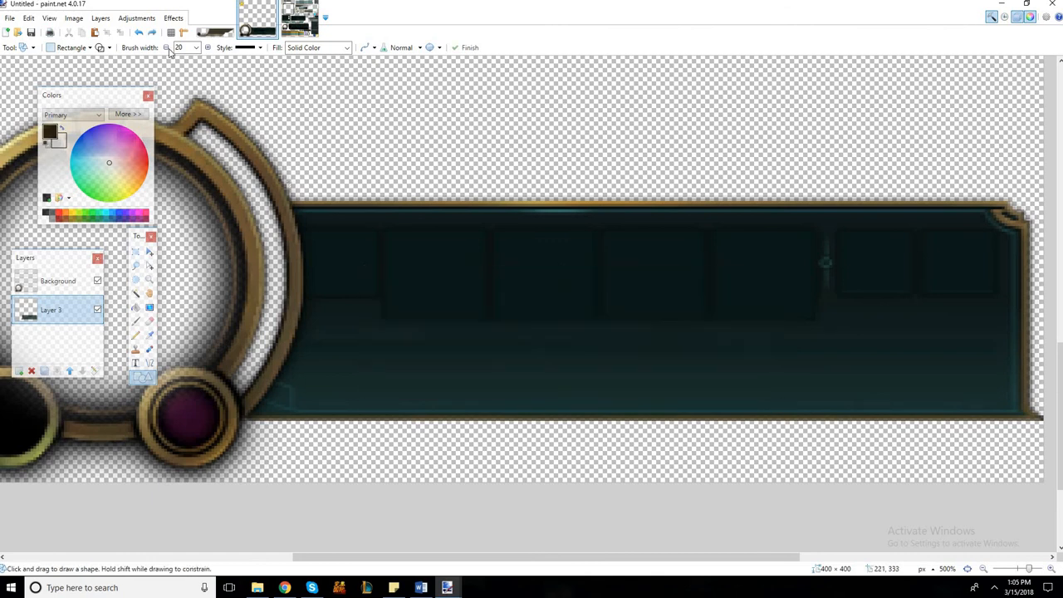
pyautogui.scroll(1, 391, 332)
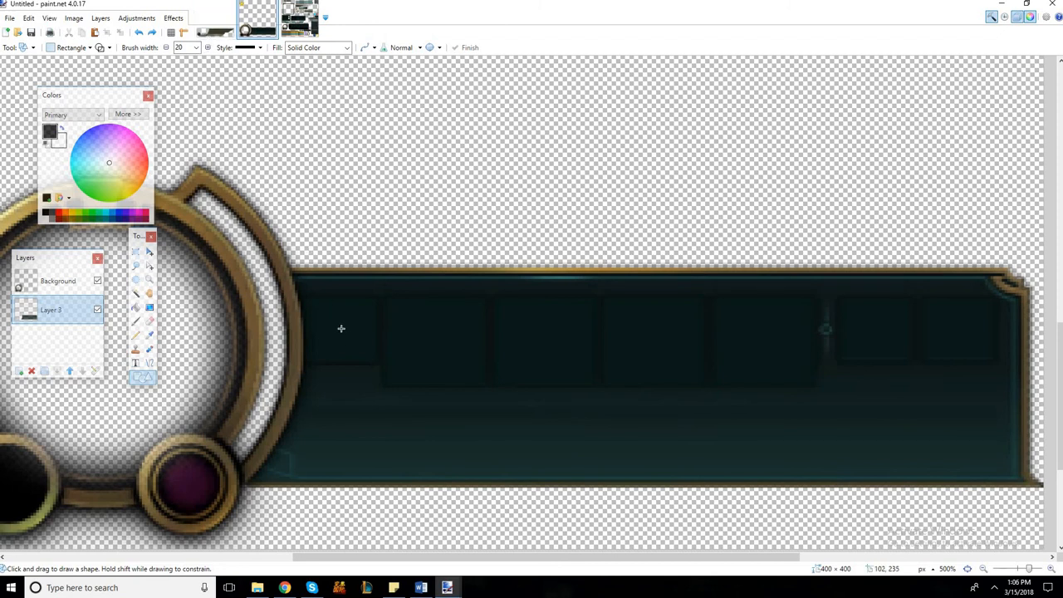
pyautogui.moveTo(351, 333); pyautogui.dragTo(541, 348)
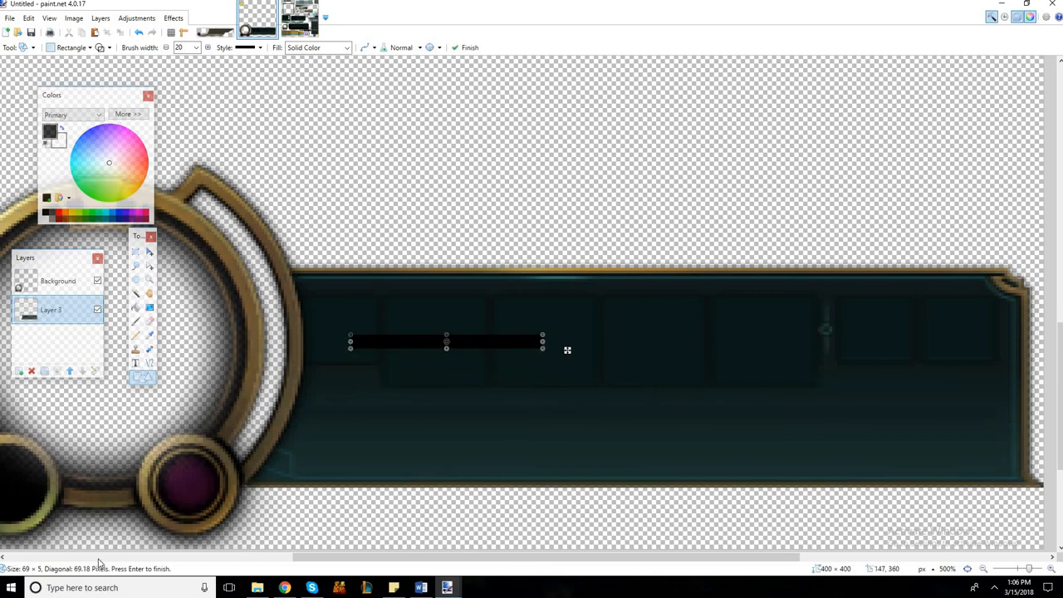
pyautogui.hotkey('ctrl', 'z')
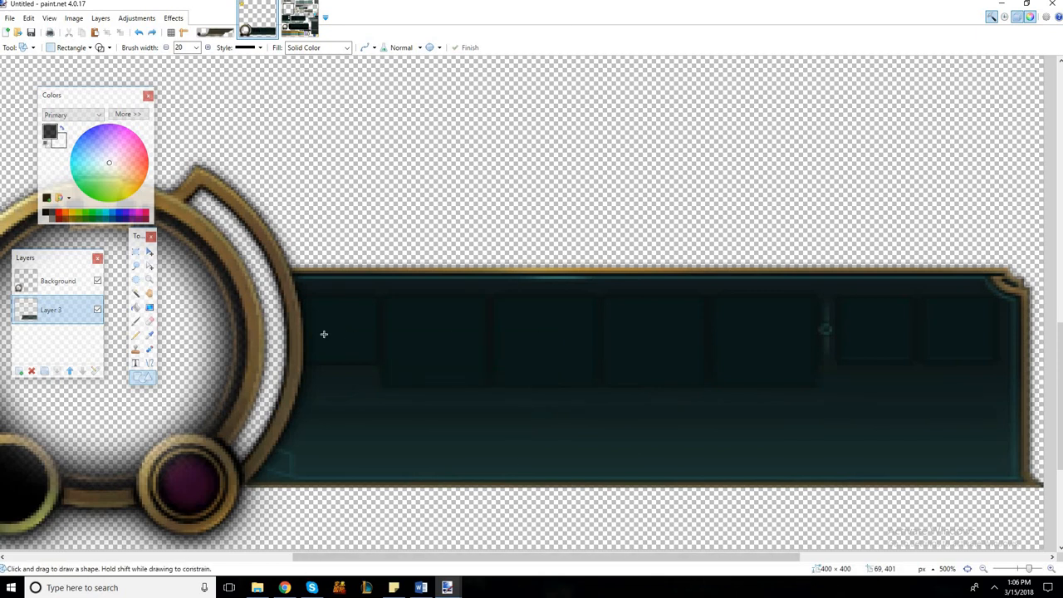
# - Draw a solid black bar across the upper part of the panel and adjust its ends to make it 237 × 20 pixels
pyautogui.moveTo(332, 302); pyautogui.dragTo(984, 355)
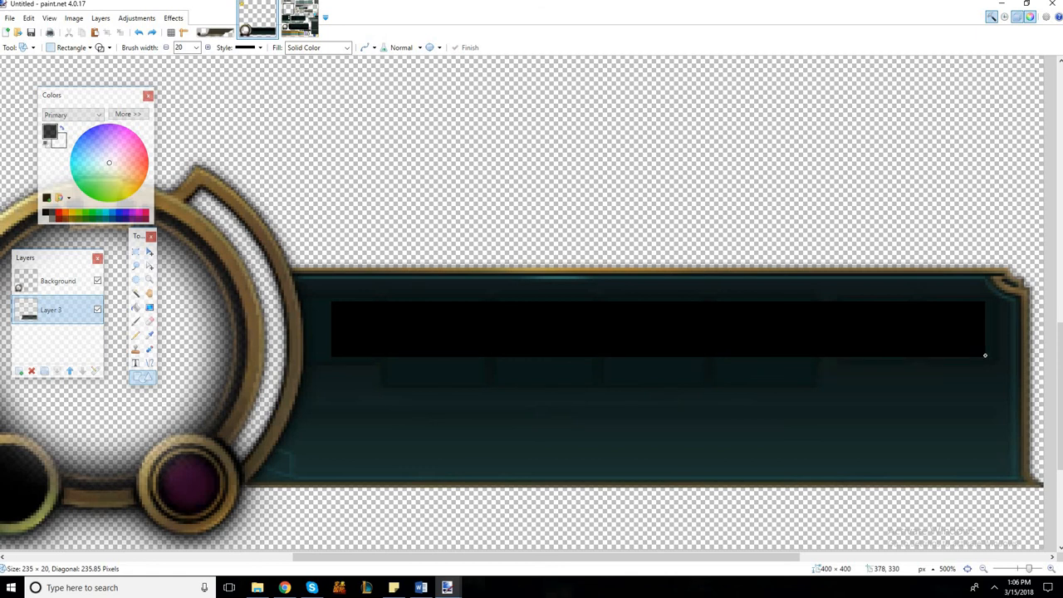
pyautogui.moveTo(986, 356); pyautogui.dragTo(986, 356)
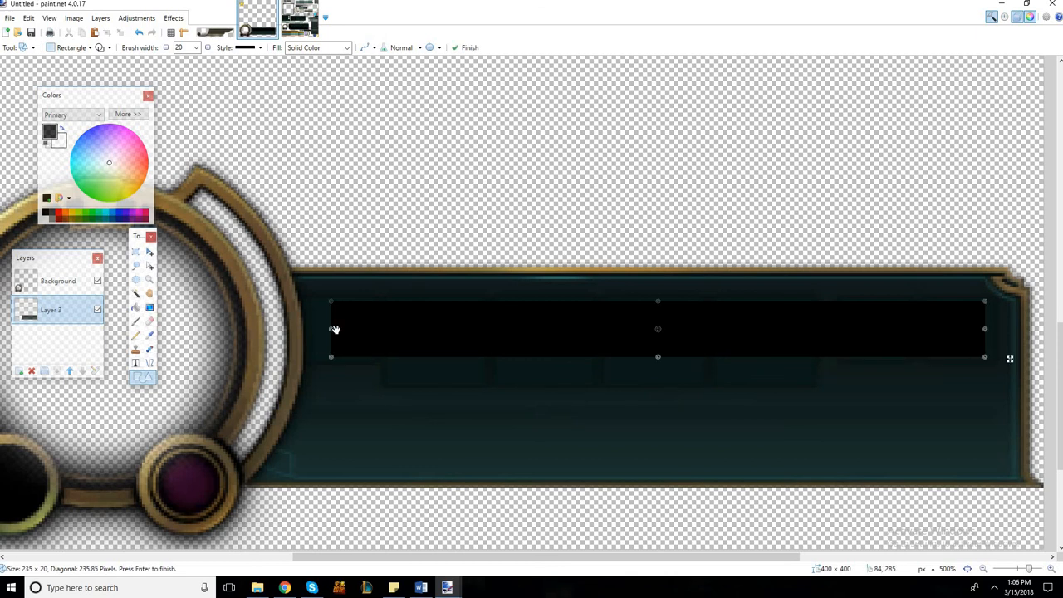
pyautogui.moveTo(325, 330)
pyautogui.mouseDown()
pyautogui.moveTo(314, 330)
pyautogui.moveTo(326, 330)
pyautogui.mouseUp()
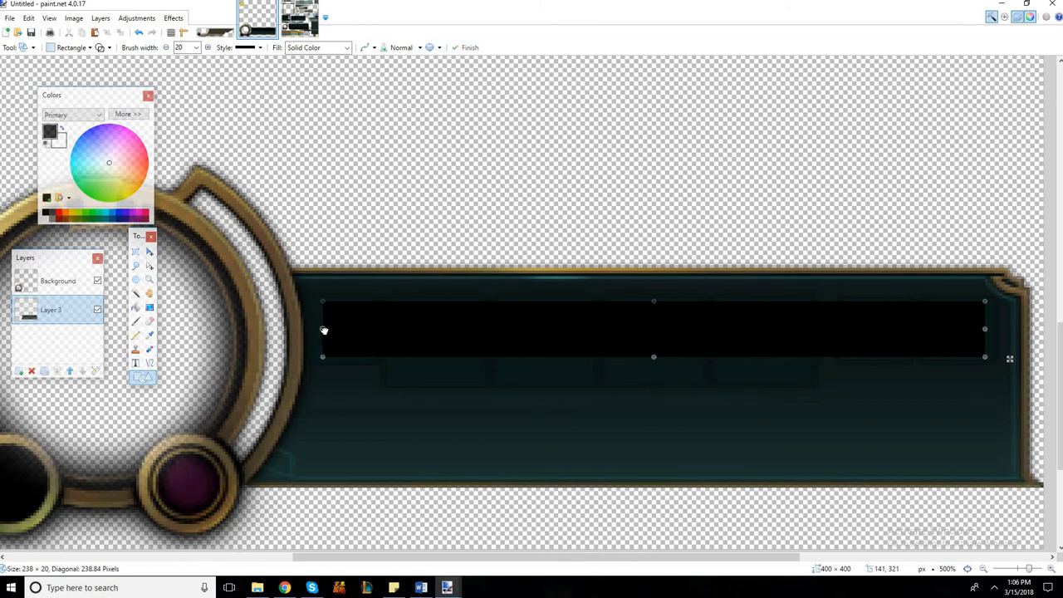
pyautogui.moveTo(572, 362); pyautogui.dragTo(581, 366)
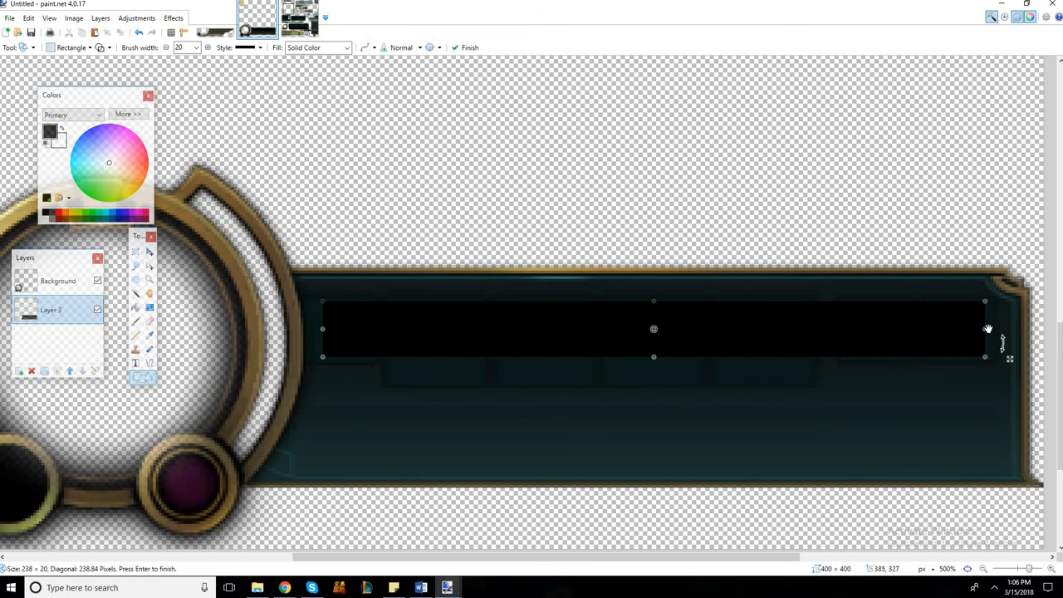
pyautogui.moveTo(983, 331); pyautogui.dragTo(982, 333)
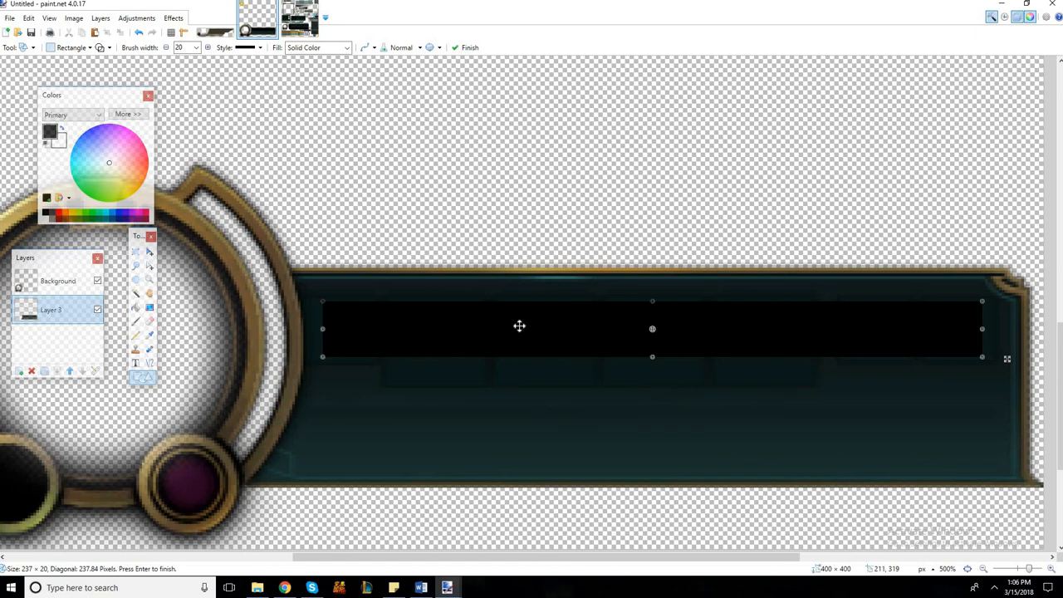
pyautogui.press('m')
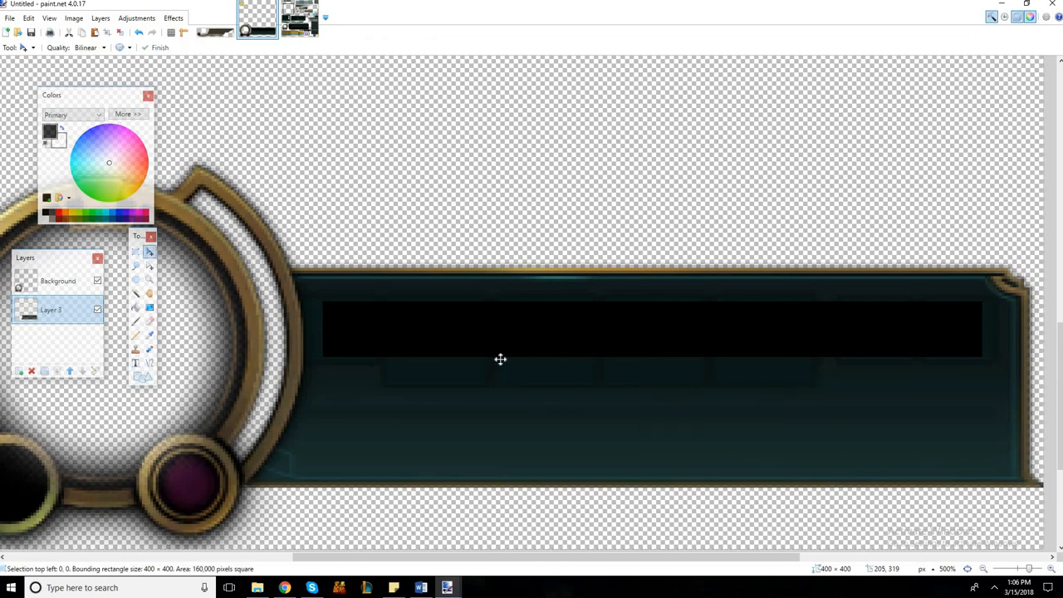
# - Select exactly the black bar, 237 × 20 pixels at 141, 311, and get it ready for moving
pyautogui.click(136, 252)
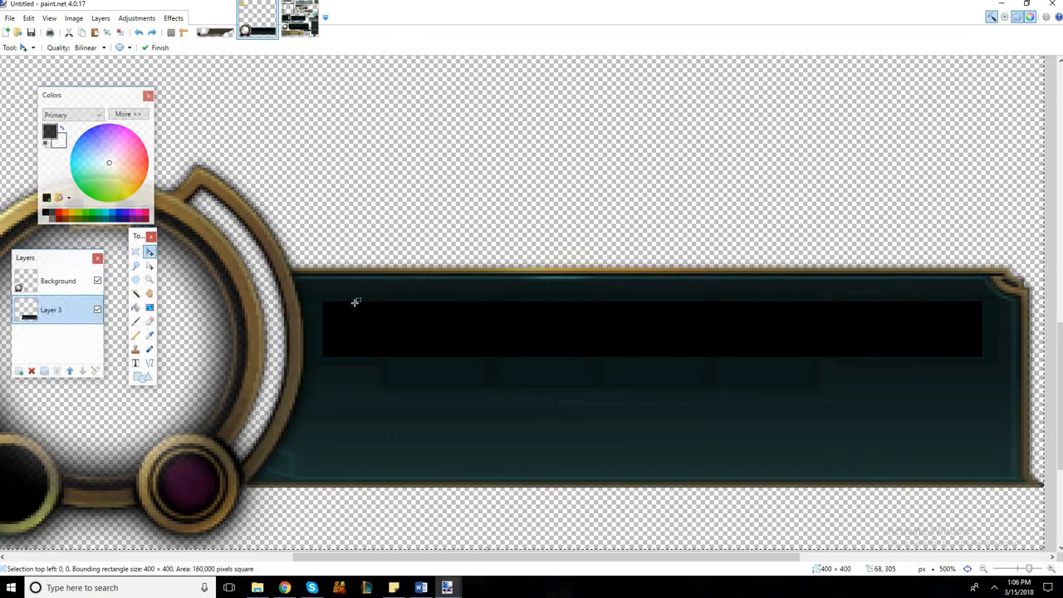
pyautogui.click(324, 305)
pyautogui.moveTo(335, 318); pyautogui.dragTo(326, 303)
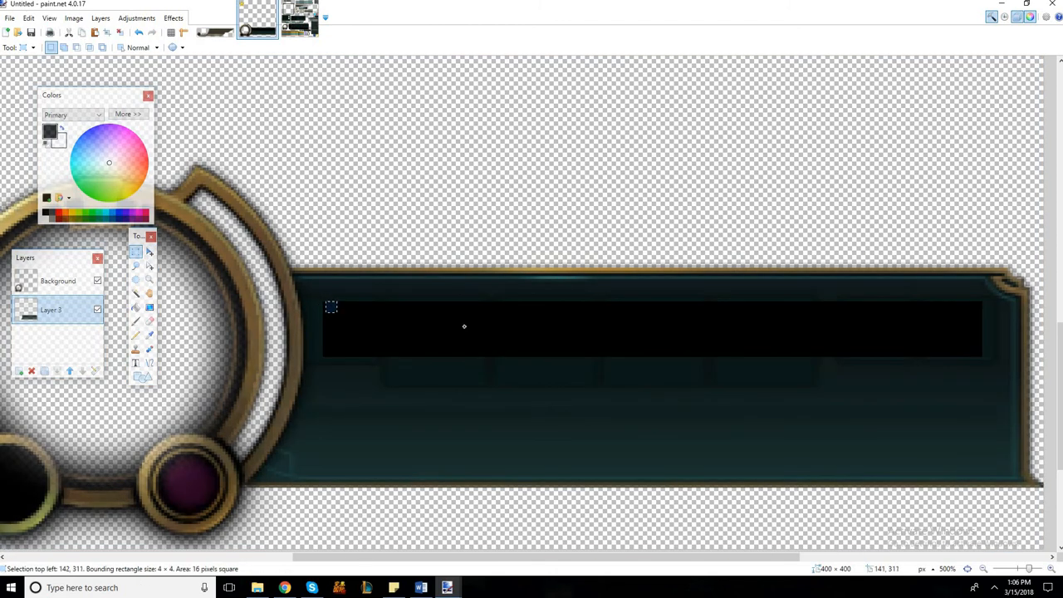
pyautogui.moveTo(464, 326); pyautogui.dragTo(978, 354)
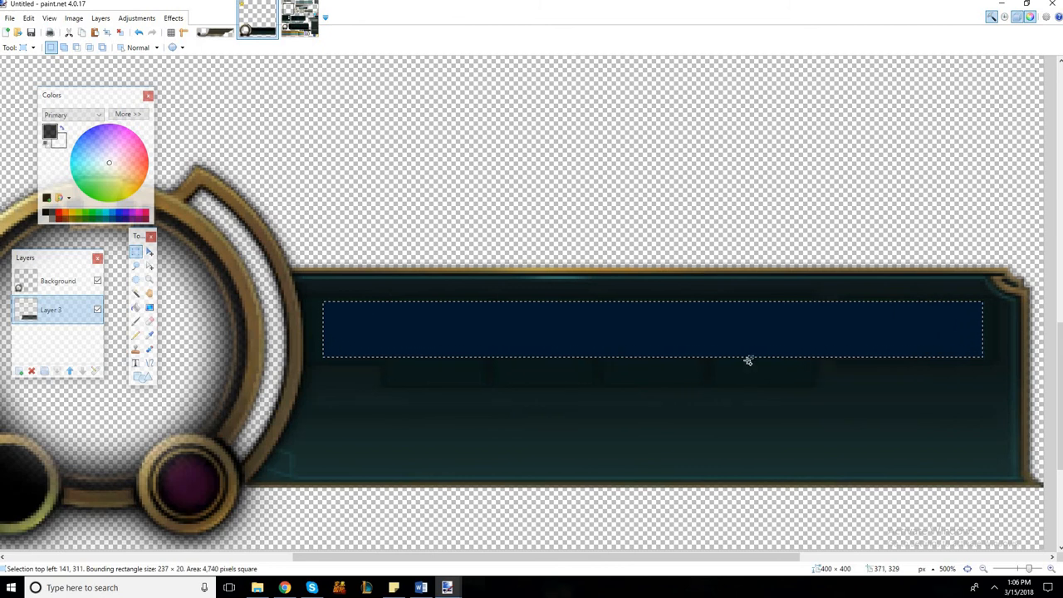
pyautogui.press('m')
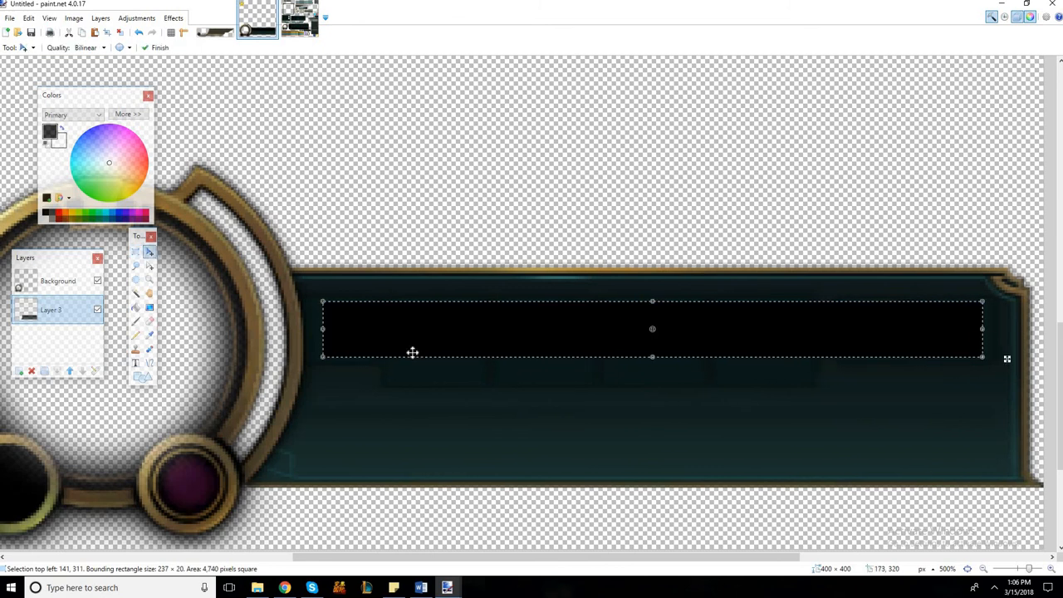
# - Place a copy of the black bar below the first one, with its top-left corner at 141, 336
pyautogui.moveTo(413, 352); pyautogui.dragTo(412, 321)
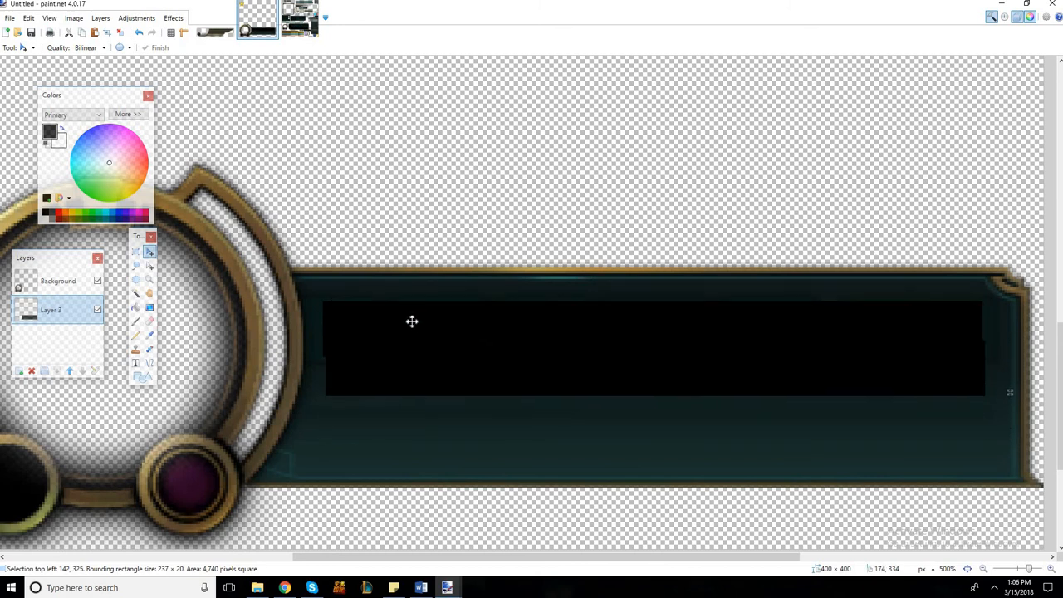
pyautogui.hotkey('ctrl', 'z')
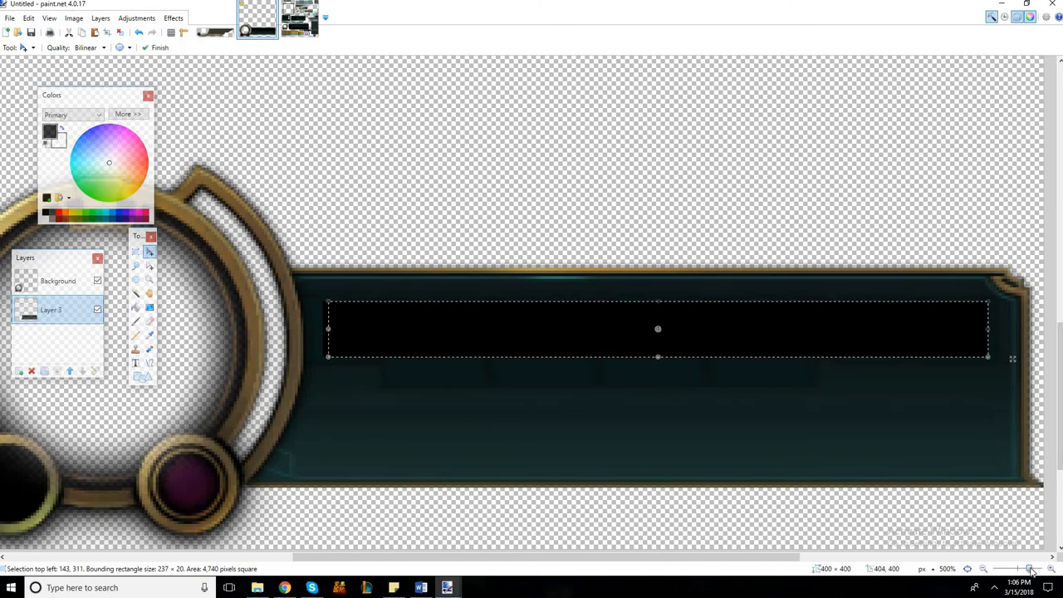
pyautogui.moveTo(1030, 571); pyautogui.dragTo(1032, 571)
pyautogui.moveTo(626, 565); pyautogui.dragTo(571, 540)
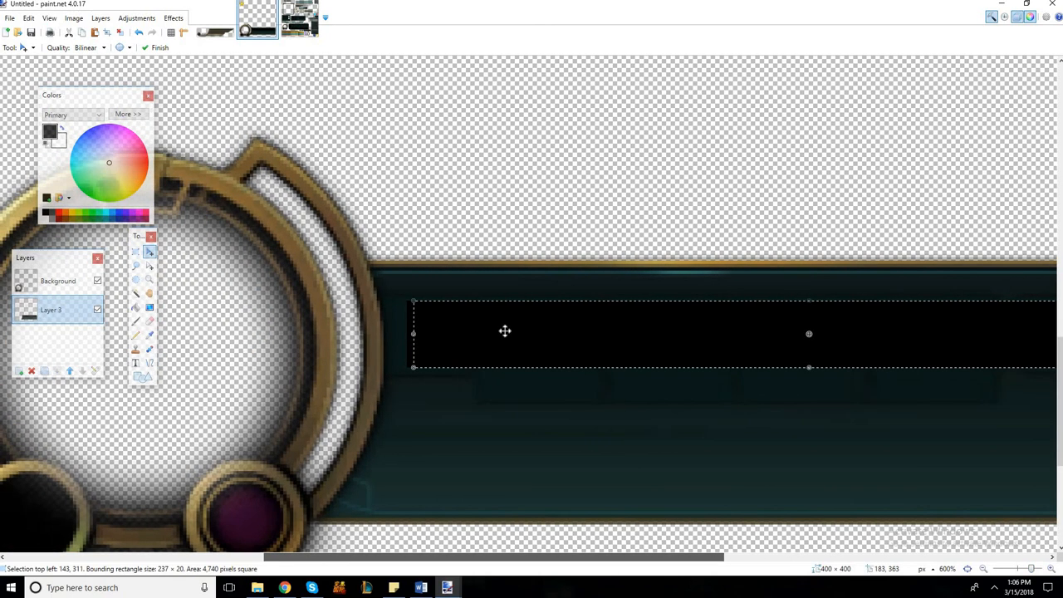
pyautogui.moveTo(505, 332); pyautogui.dragTo(553, 392)
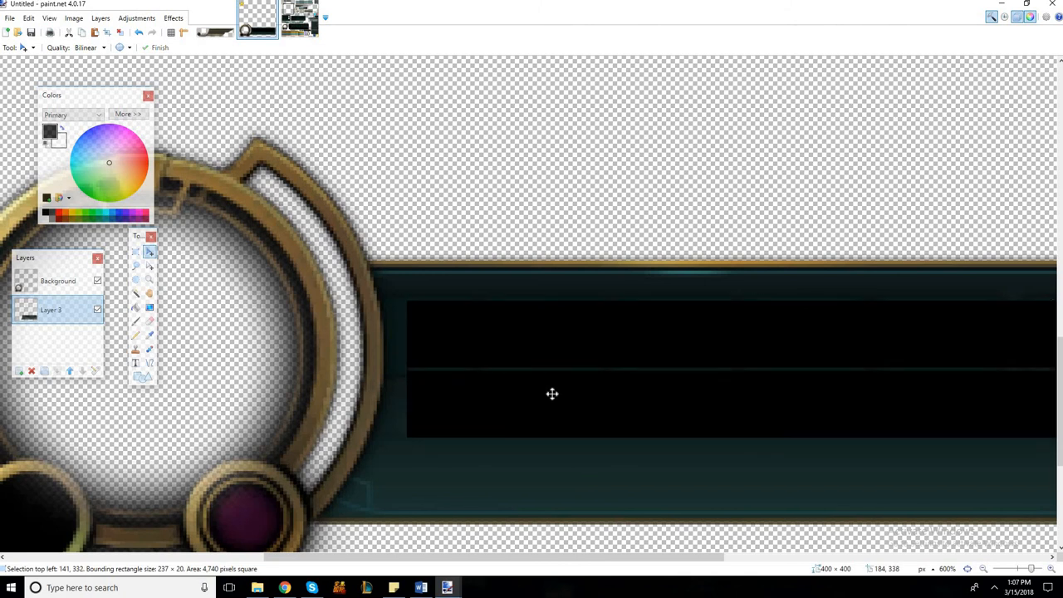
pyautogui.press('Down')
pyautogui.press('Down')
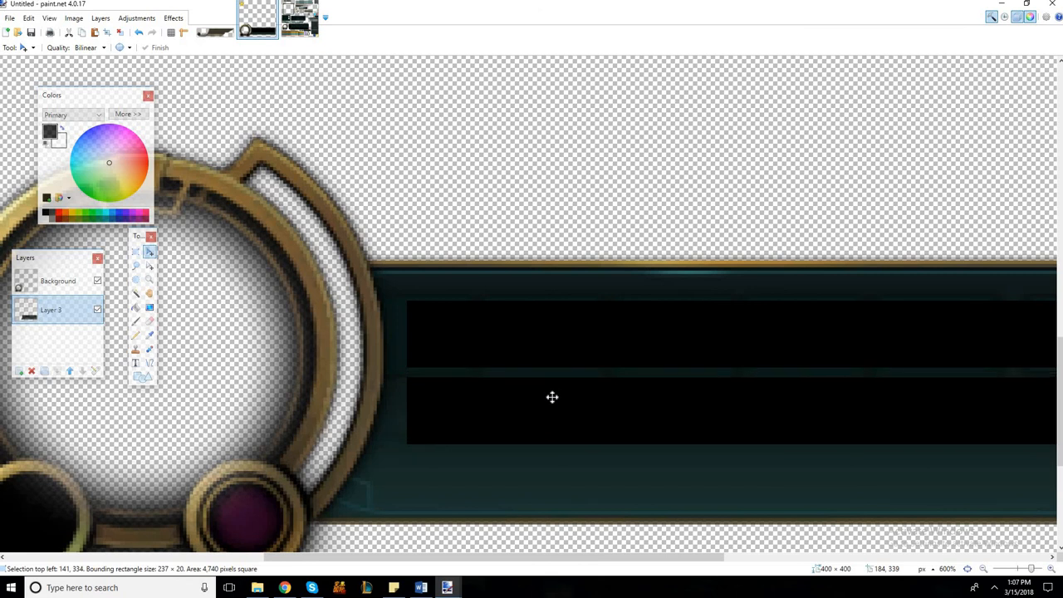
pyautogui.press('Down')
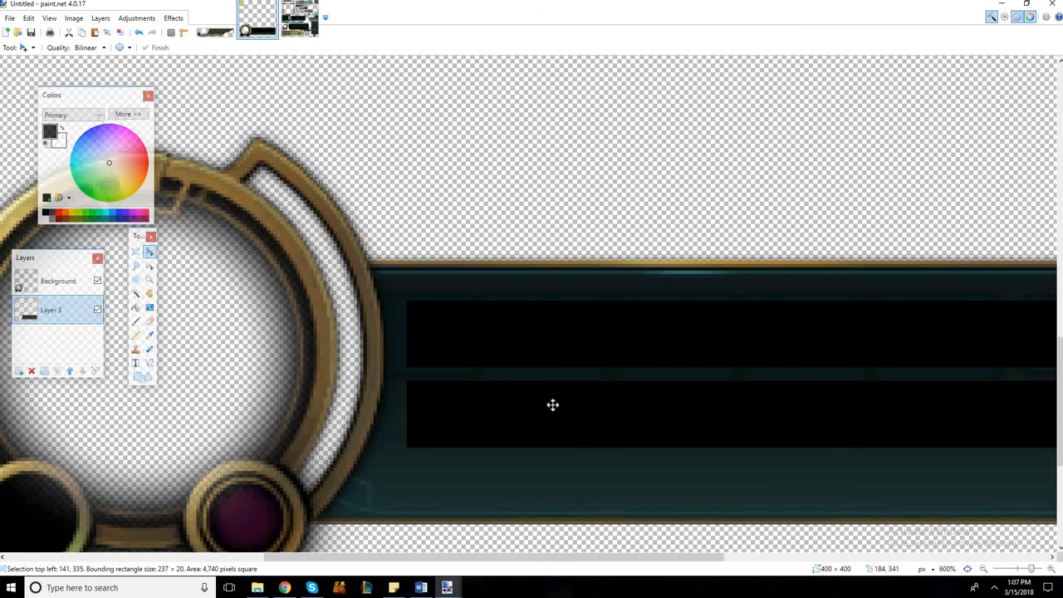
pyautogui.press('Down')
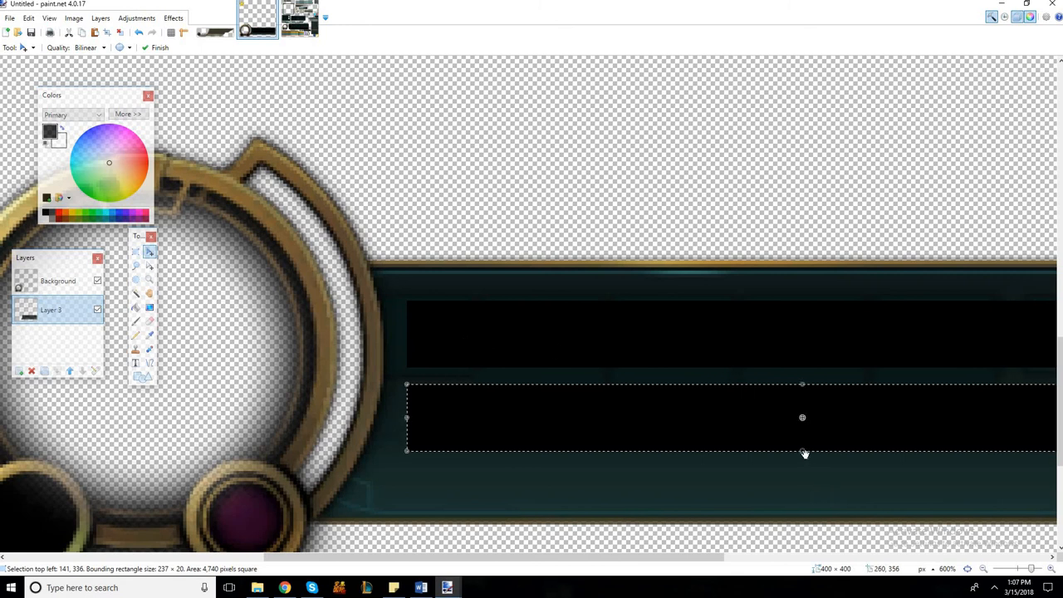
# - Reduce the height of the second bar from its lower edge to 16 pixels
pyautogui.hotkey('ctrl', 'd')
pyautogui.moveTo(803, 450); pyautogui.dragTo(803, 444)
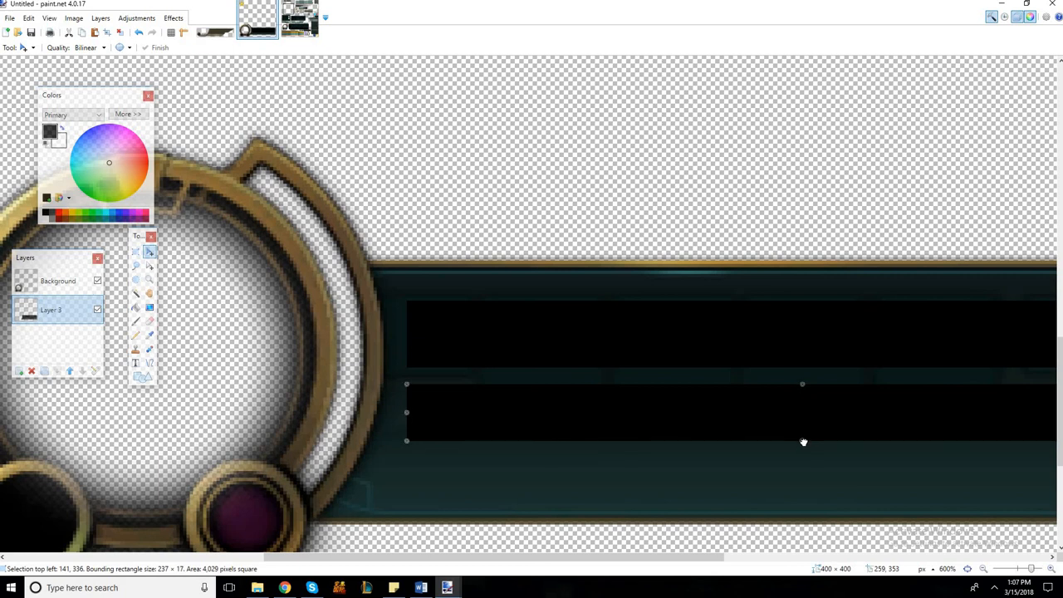
pyautogui.moveTo(803, 440); pyautogui.dragTo(804, 438)
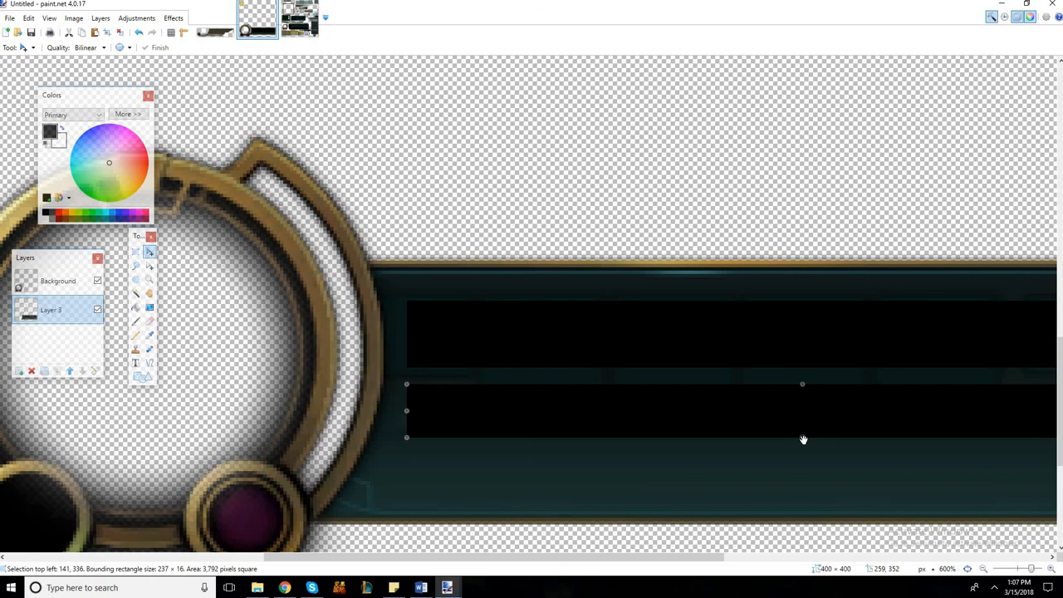
# - Place a copy of the 16-pixel bar near the panel's lower edge, with its top-left corner at 141, 358
pyautogui.scroll(-2, 725, 410)
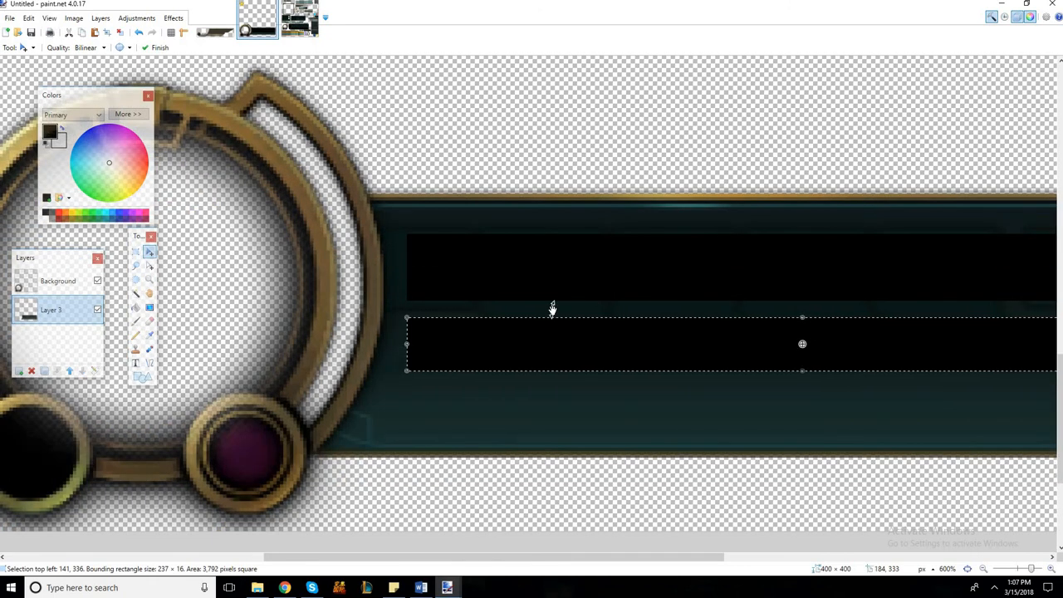
pyautogui.moveTo(598, 336); pyautogui.dragTo(456, 336)
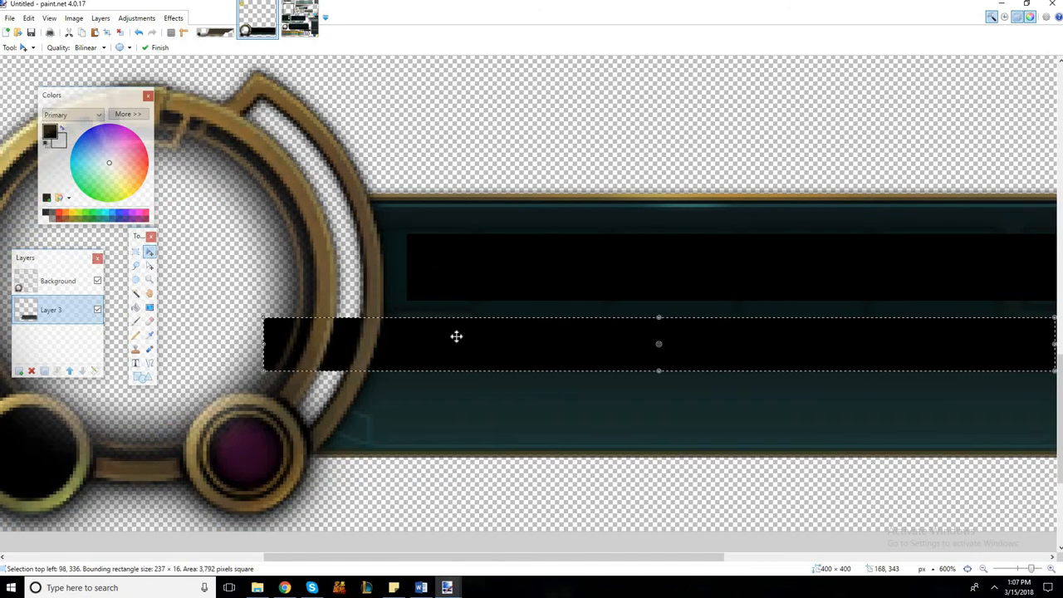
pyautogui.hotkey('ctrl', 'z')
pyautogui.moveTo(617, 348); pyautogui.dragTo(601, 401)
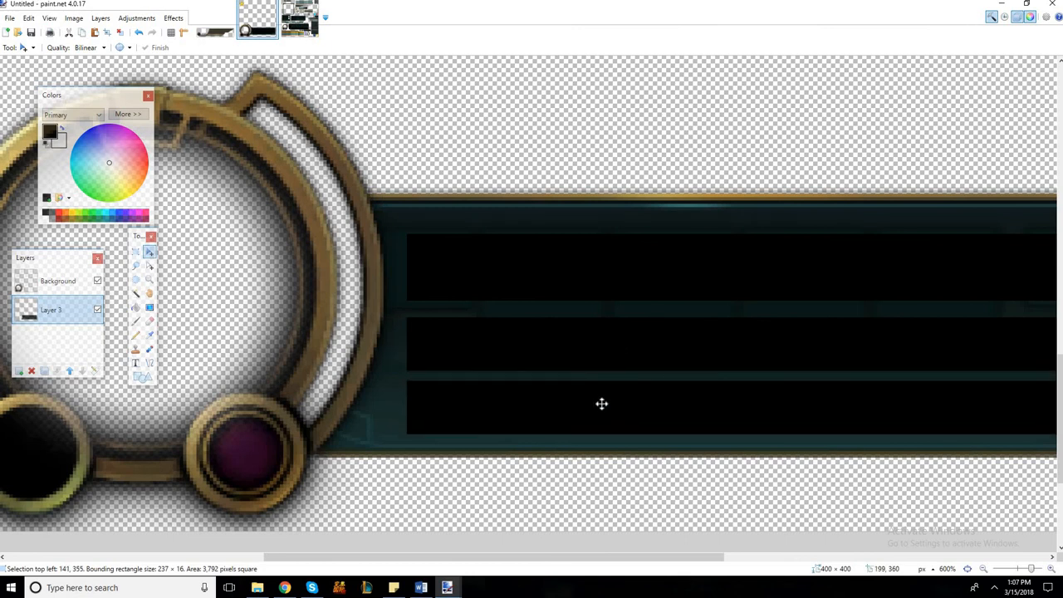
pyautogui.press('Down')
pyautogui.press('Down')
pyautogui.press('Down')
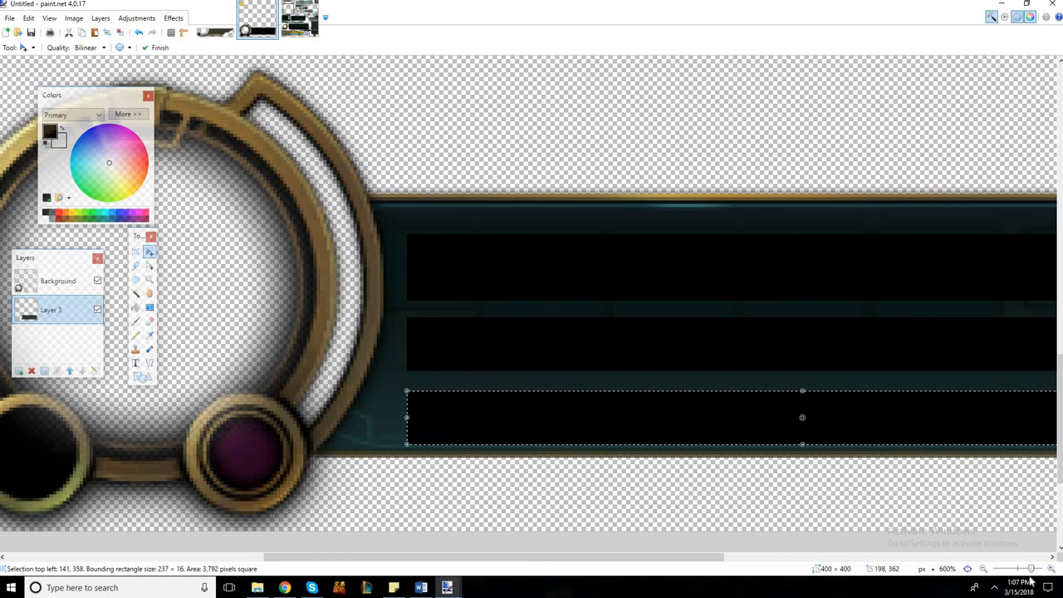
# - Add the middle and upper black bars to the selection so that exactly all three bars are selected
pyautogui.moveTo(1031, 569); pyautogui.dragTo(1031, 570)
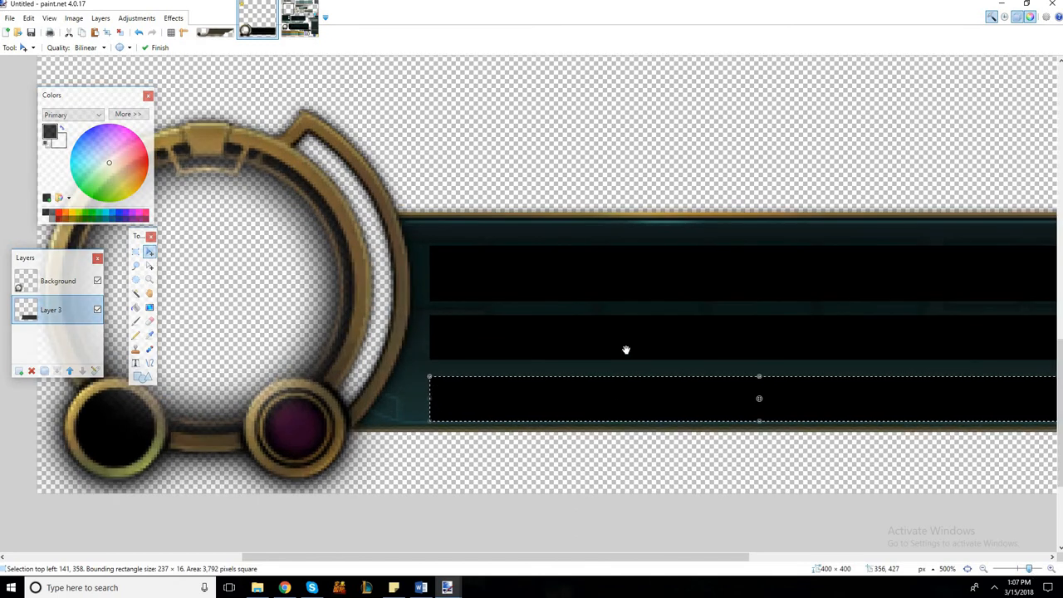
pyautogui.click(810, 561)
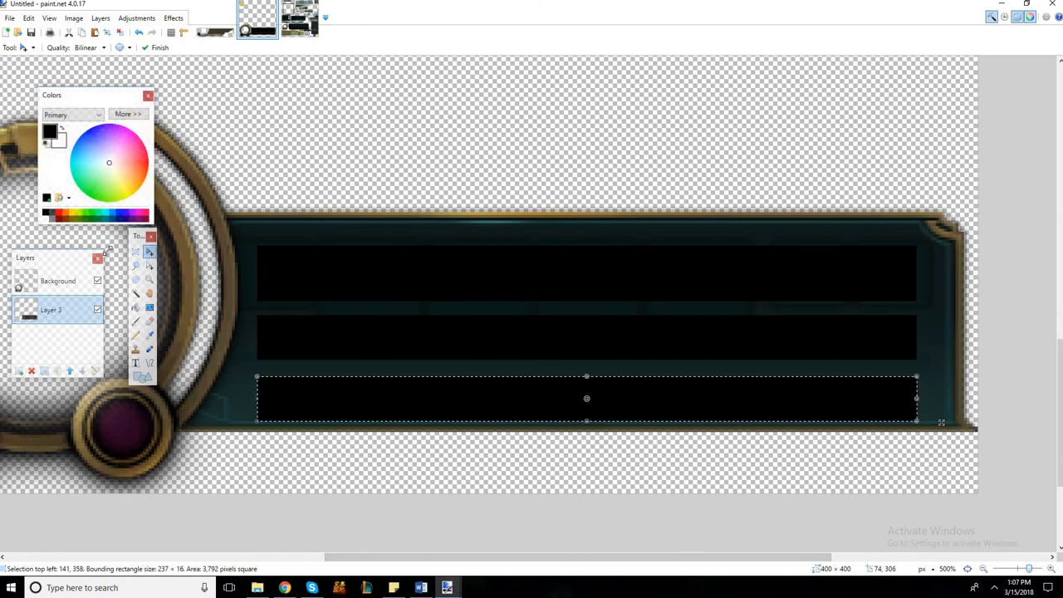
pyautogui.click(135, 252)
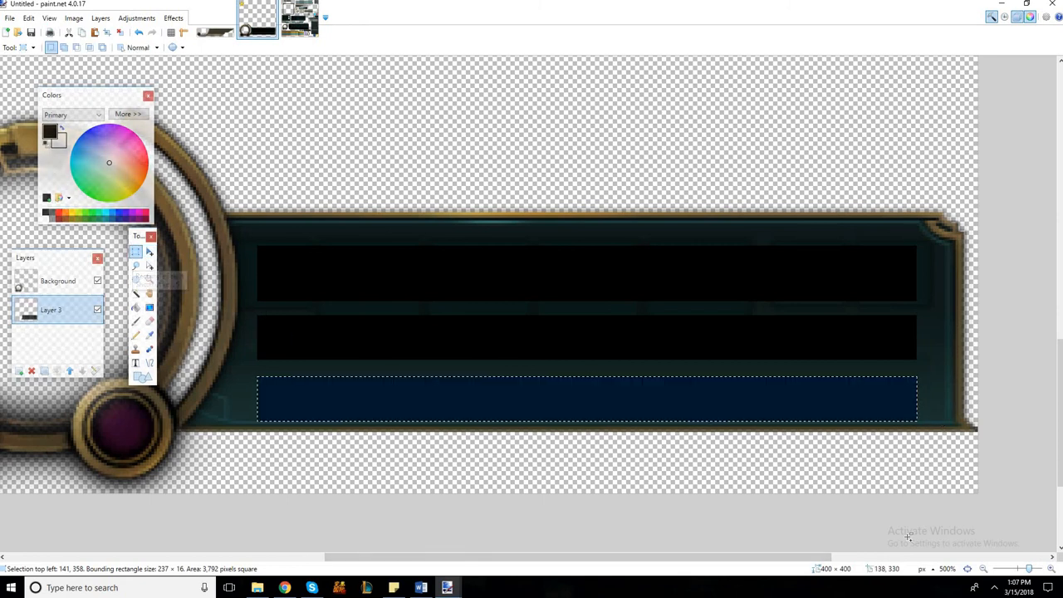
pyautogui.click(1034, 569)
pyautogui.moveTo(493, 556); pyautogui.dragTo(476, 557)
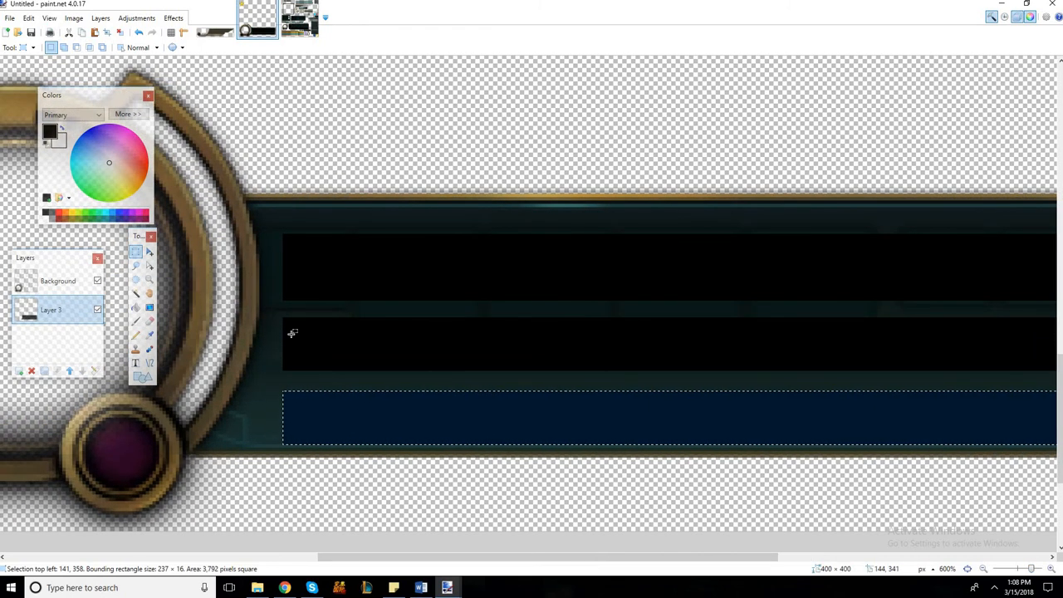
pyautogui.moveTo(284, 370); pyautogui.dragTo(292, 355)
pyautogui.moveTo(404, 341); pyautogui.dragTo(1055, 357)
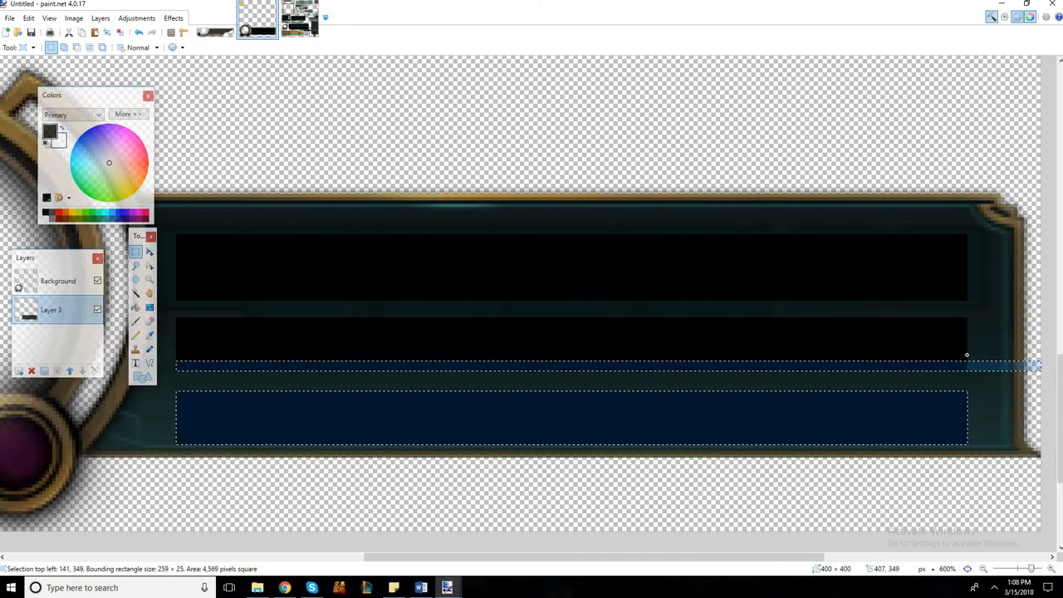
pyautogui.moveTo(946, 335); pyautogui.dragTo(965, 317)
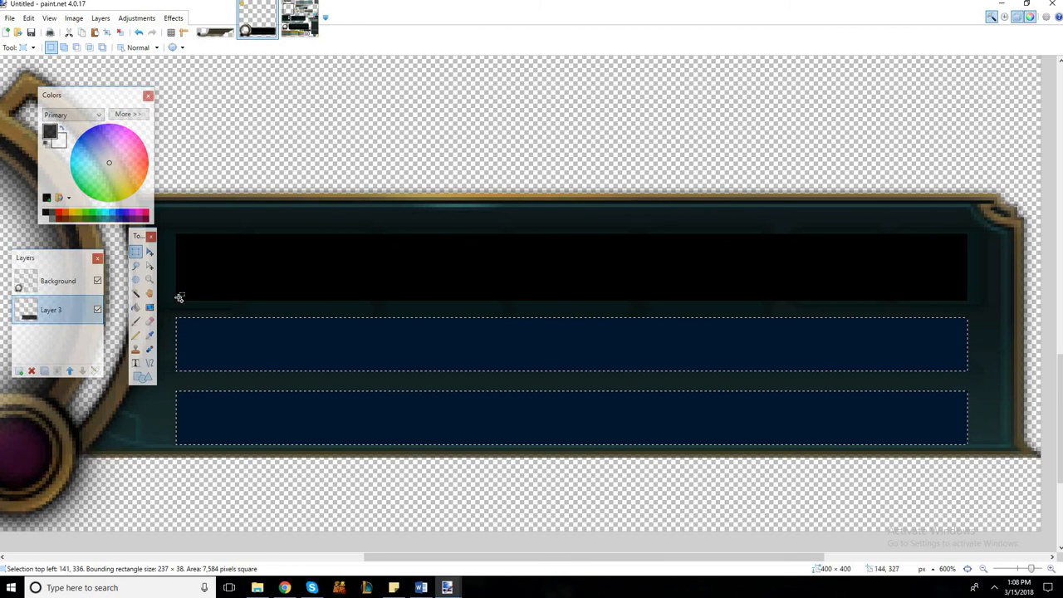
pyautogui.moveTo(175, 296); pyautogui.dragTo(196, 284)
pyautogui.moveTo(534, 264); pyautogui.dragTo(966, 237)
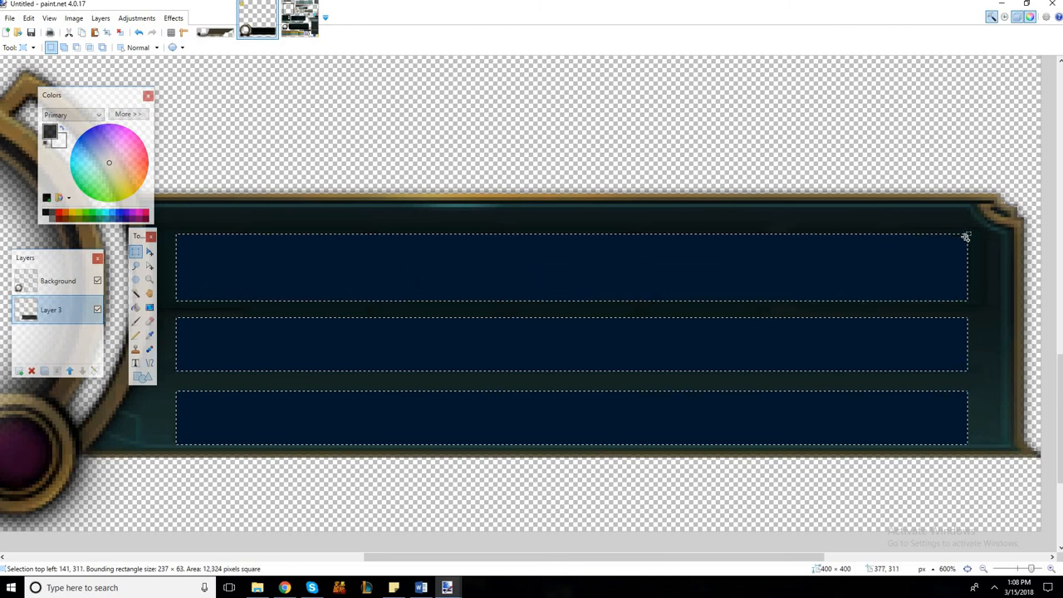
# - Move the three selected bars up 2 pixels together, to 141, 309
pyautogui.click(149, 254)
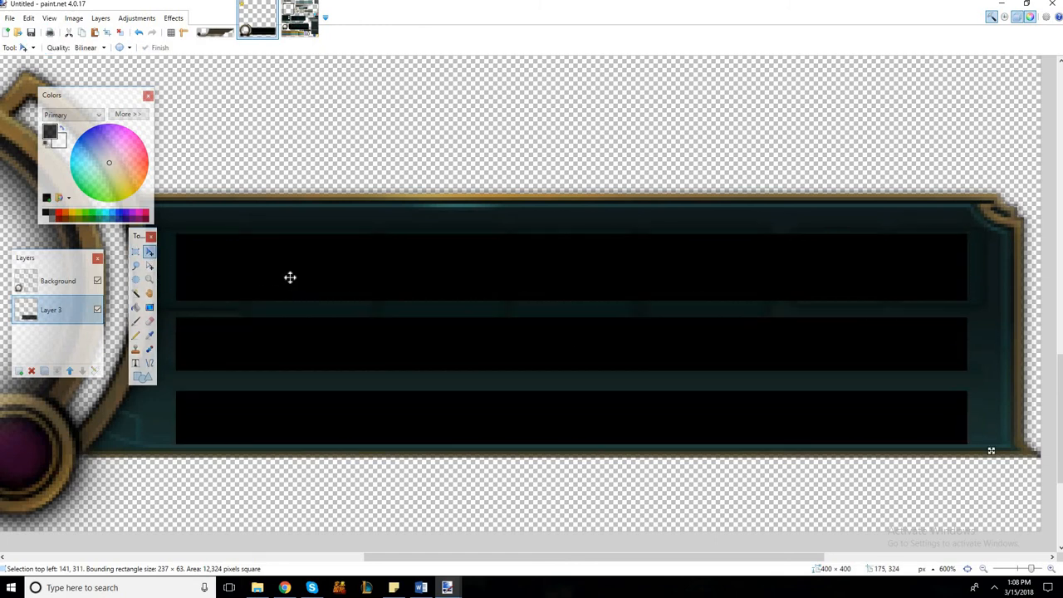
pyautogui.press('Up')
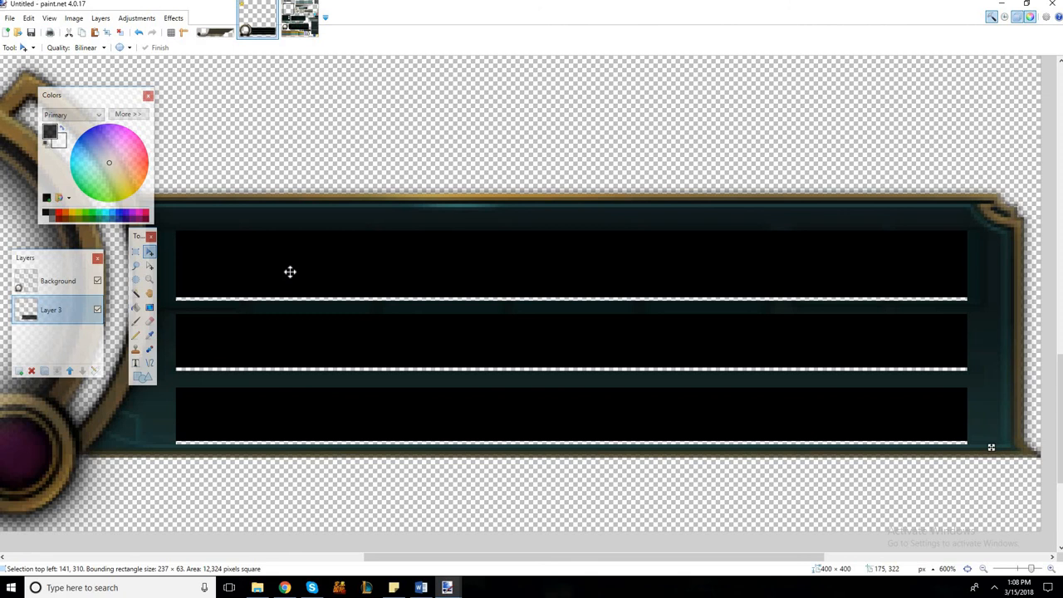
pyautogui.press('Up')
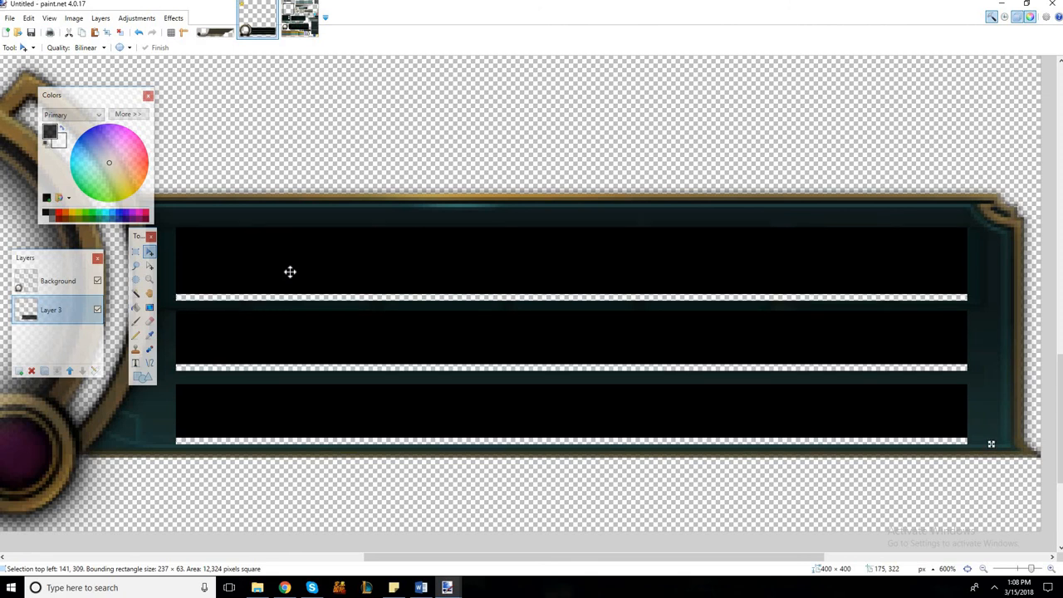
# - Select a 2 × 2 pixel patch of panel at 139, 329 and stretch copies of it over the transparent gaps beneath the three bars
pyautogui.click(136, 251)
pyautogui.moveTo(168, 298); pyautogui.dragTo(172, 300)
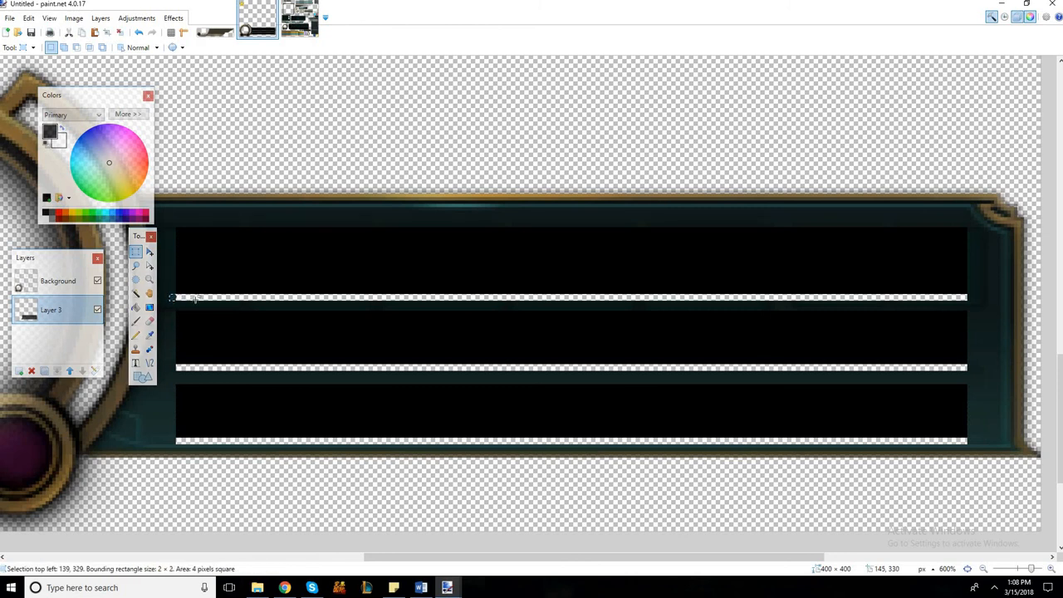
pyautogui.press('m')
pyautogui.moveTo(176, 300); pyautogui.dragTo(991, 446)
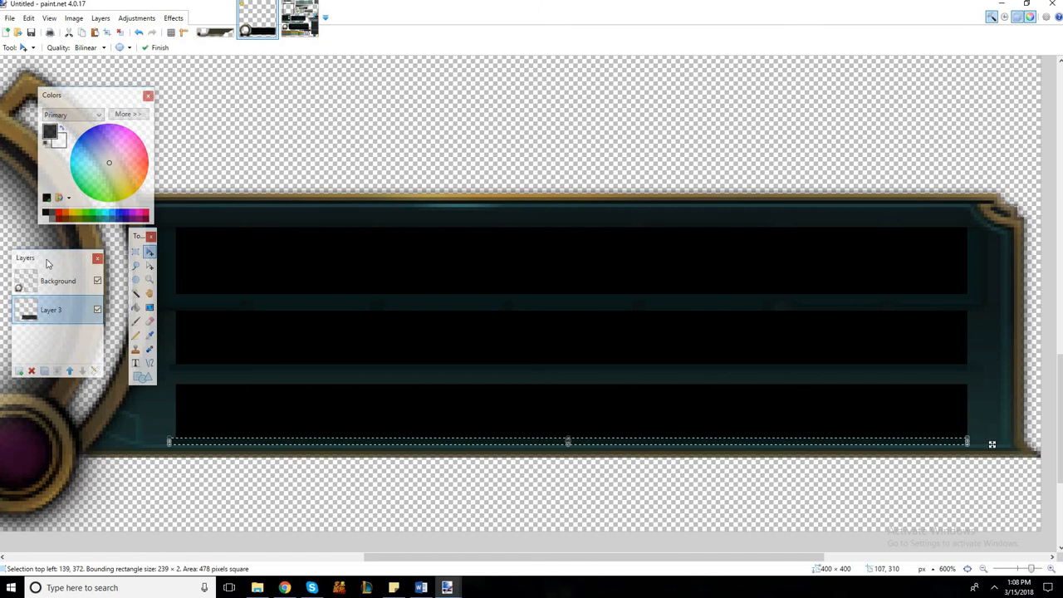
# - Undo the panel patches stretched over the gaps beneath the middle and lowest bars, keeping the one beneath the upper bar
pyautogui.click(136, 253)
pyautogui.click(301, 260)
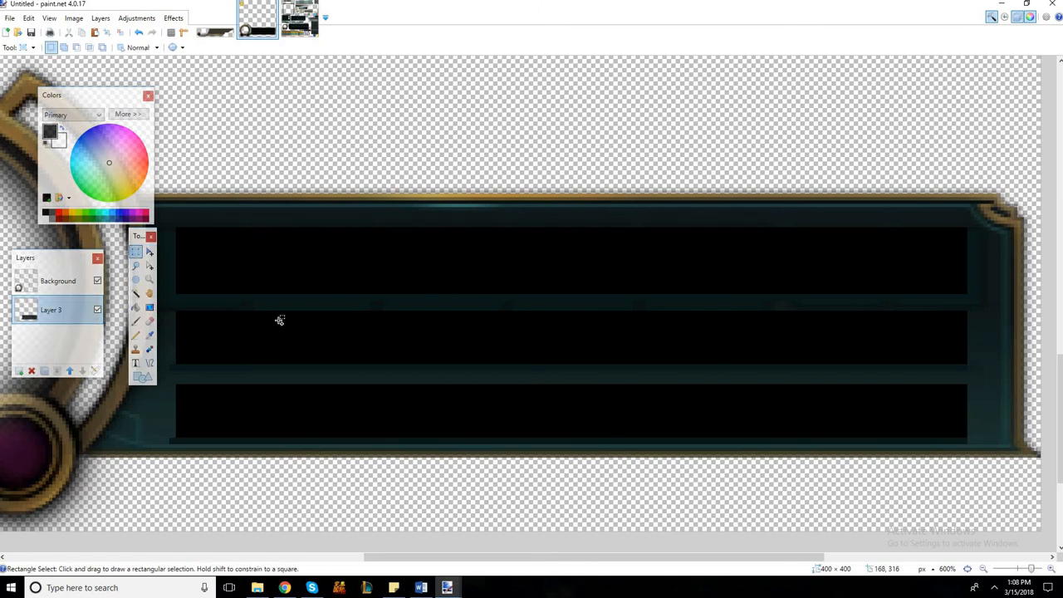
pyautogui.hotkey('ctrl', 'z')
pyautogui.hotkey('ctrl', 'z')
pyautogui.hotkey('ctrl', 'z')
pyautogui.hotkey('ctrl', 'z')
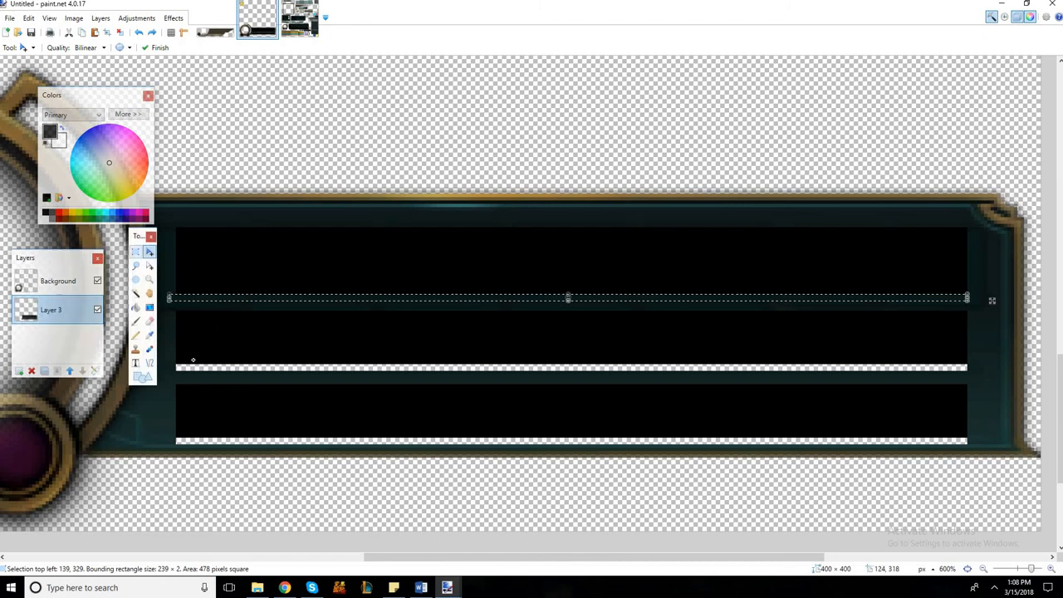
# - Select a 2 × 2 pixel panel patch at 139, 350 and stretch it to 239 × 2 over the gap beneath the middle bar
pyautogui.click(135, 251)
pyautogui.click(172, 370)
pyautogui.moveTo(171, 368); pyautogui.dragTo(171, 368)
pyautogui.click(173, 370)
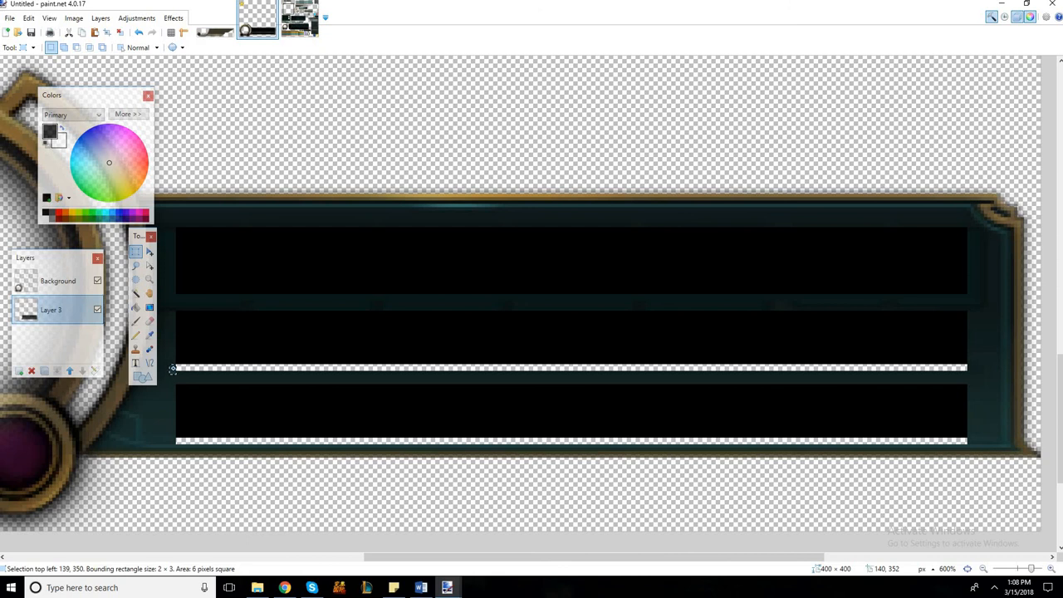
pyautogui.press('m')
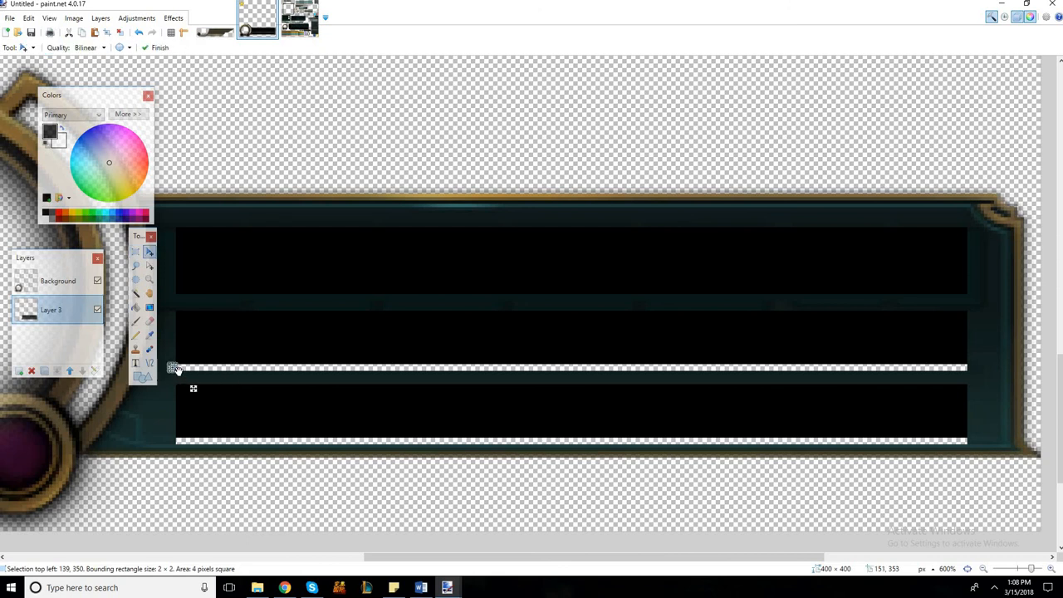
pyautogui.moveTo(207, 372); pyautogui.dragTo(969, 371)
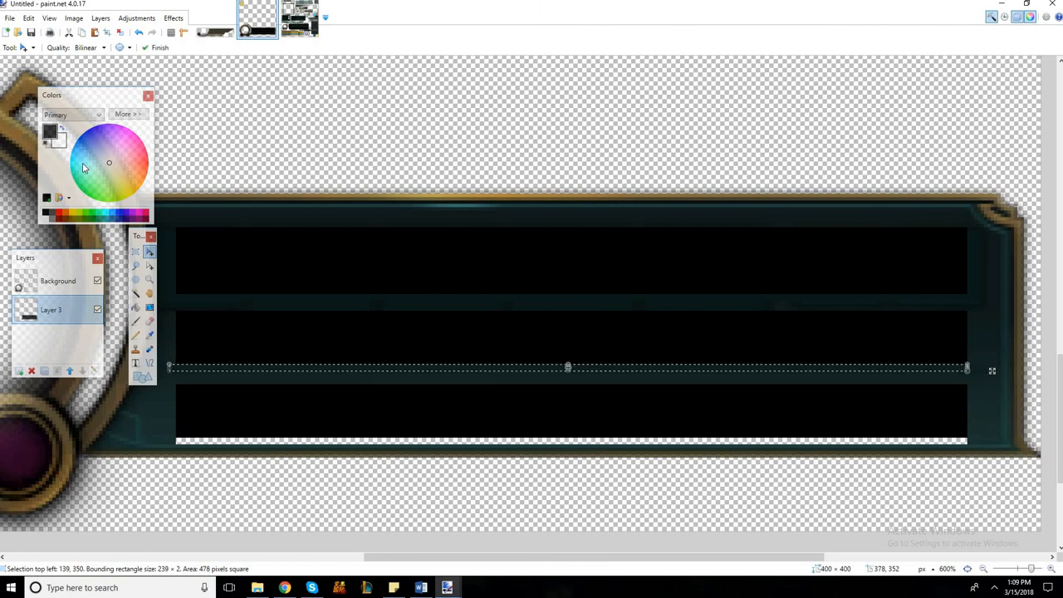
# - Select a 2 × 2 pixel panel patch at 139, 372 and stretch it to 240 × 2 over the gap beneath the lowest bar
pyautogui.click(135, 250)
pyautogui.moveTo(168, 436); pyautogui.dragTo(173, 441)
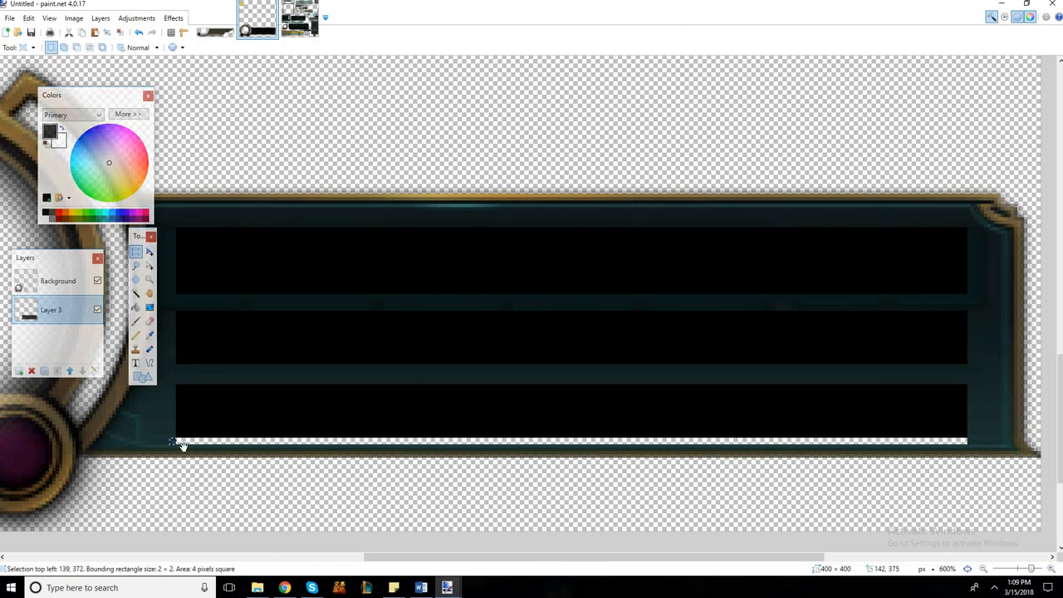
pyautogui.press('m')
pyautogui.moveTo(177, 444); pyautogui.dragTo(970, 447)
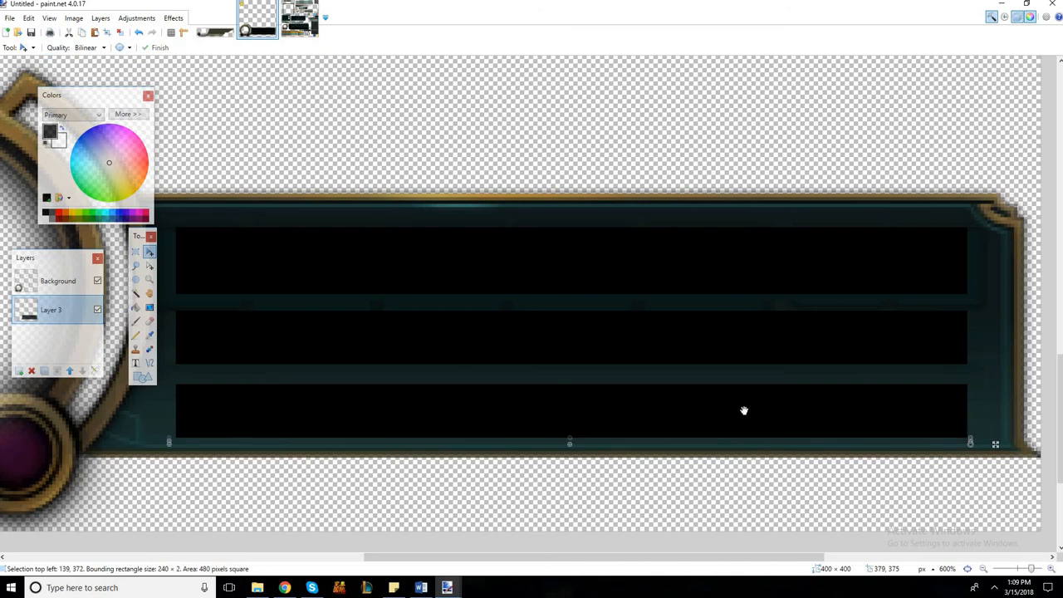
pyautogui.click(135, 251)
# - Try lining the upper bar's top edge with a 237 × 2 strip stretched from the gold border patch at 206, 299
pyautogui.moveTo(1031, 568)
pyautogui.mouseDown()
pyautogui.moveTo(1015, 570)
pyautogui.moveTo(1034, 569)
pyautogui.mouseUp()
pyautogui.scroll(1, 399, 230)
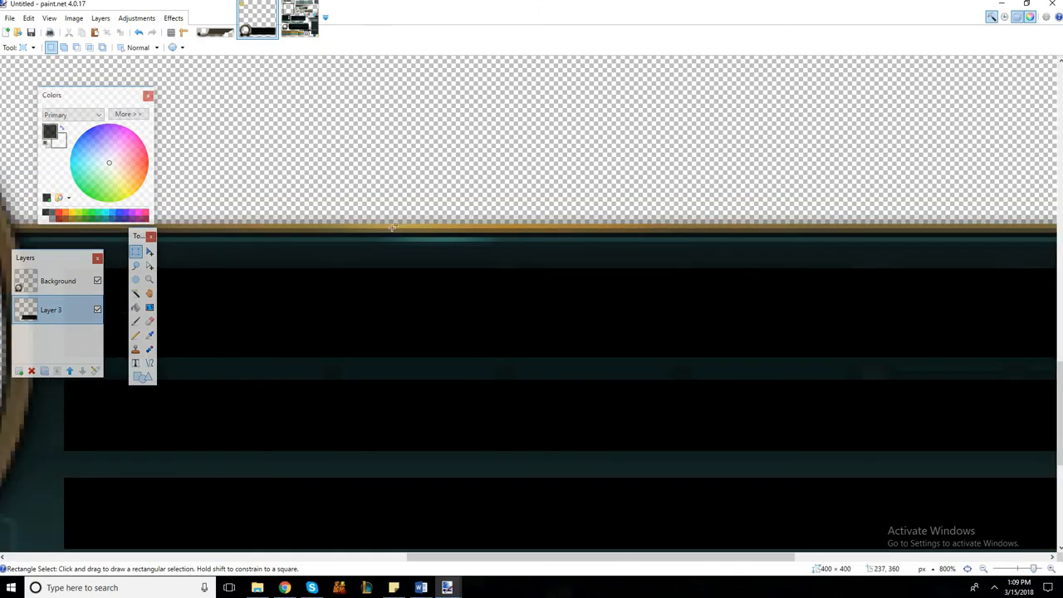
pyautogui.moveTo(387, 555); pyautogui.dragTo(359, 479)
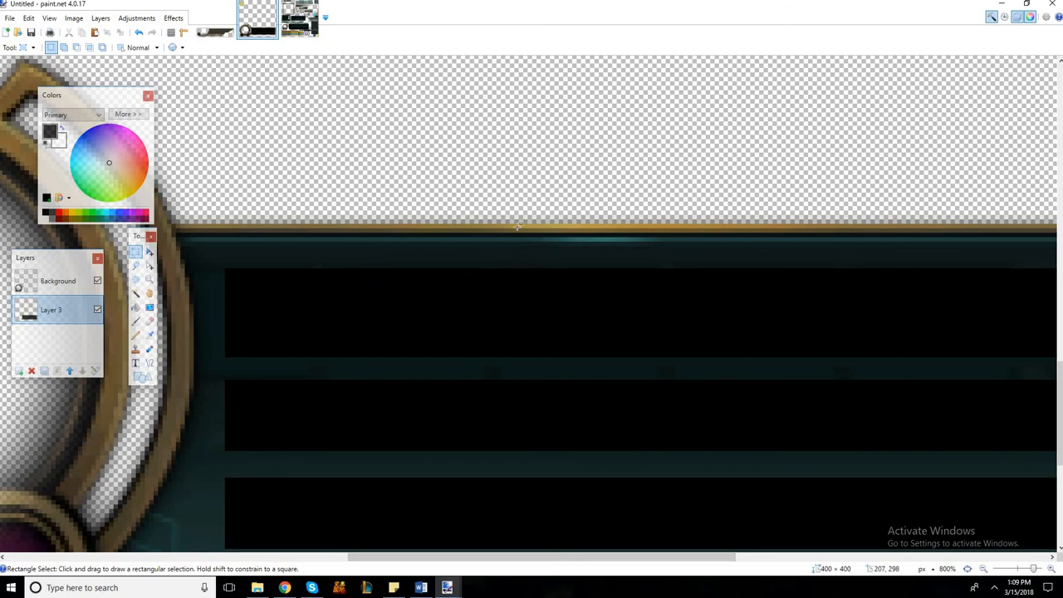
pyautogui.moveTo(518, 228); pyautogui.dragTo(520, 229)
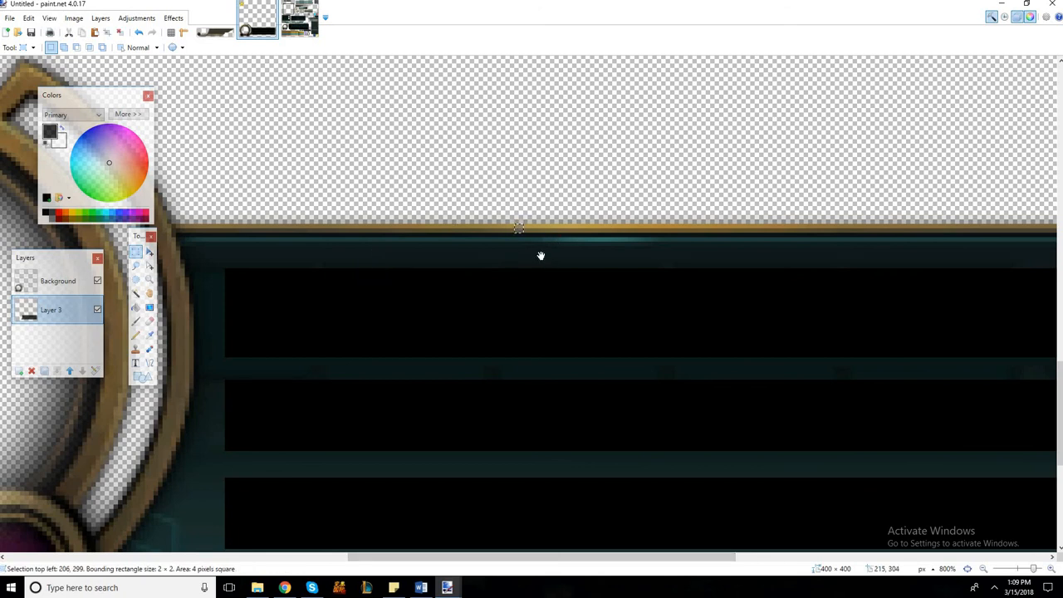
pyautogui.press('m')
pyautogui.moveTo(540, 250); pyautogui.dragTo(937, 277)
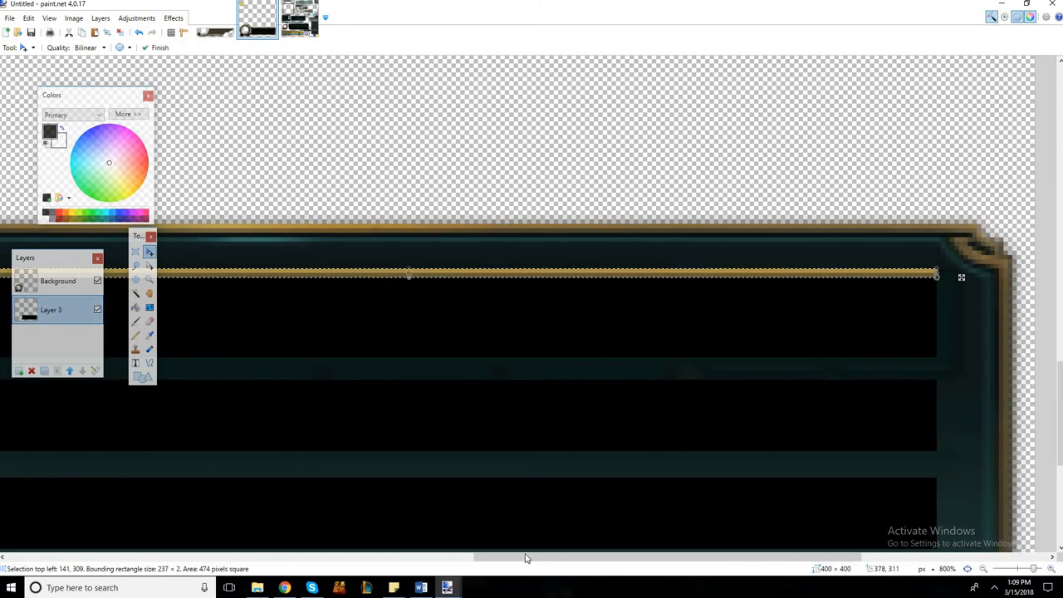
pyautogui.moveTo(498, 557); pyautogui.dragTo(323, 538)
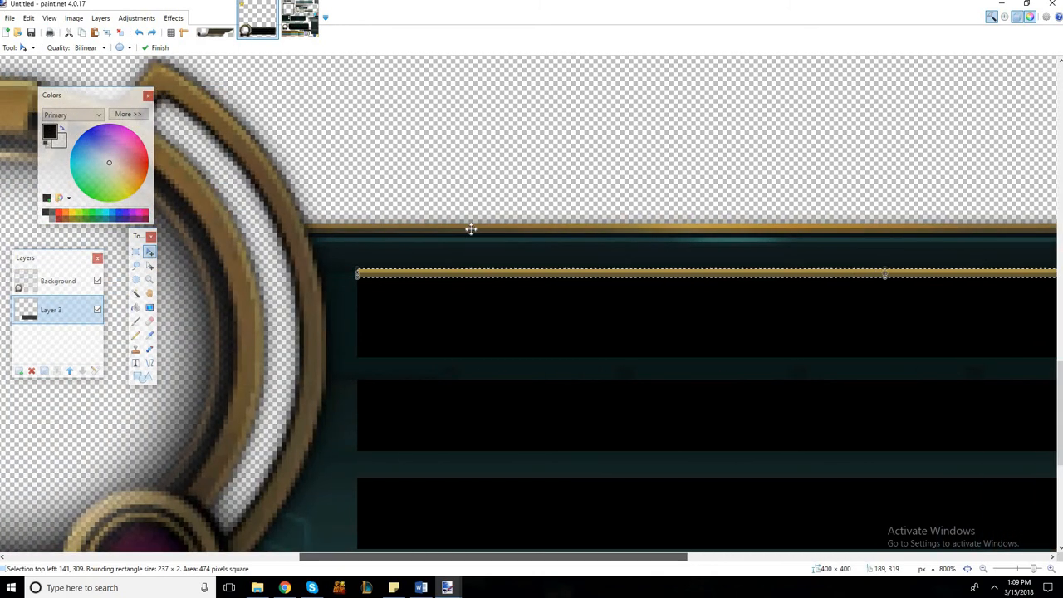
pyautogui.hotkey('ctrl', 'z')
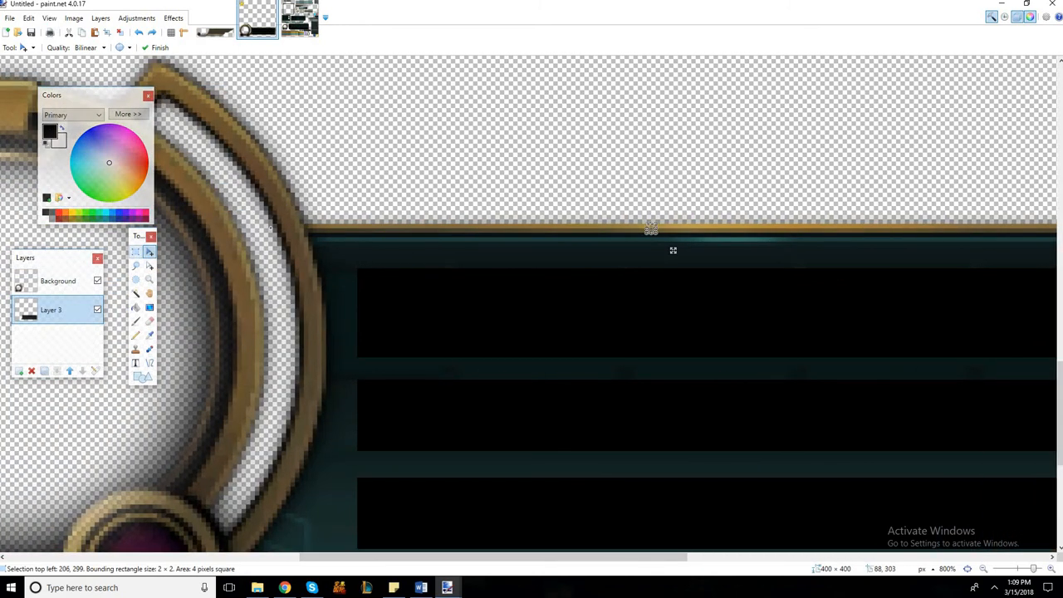
# - Copy a darker 2 × 2 pixel patch of the gold border to 142, 309 and stretch it to 235 × 2 along the upper bar's top edge
pyautogui.press('s')
pyautogui.moveTo(382, 229); pyautogui.dragTo(396, 296)
pyautogui.press('m')
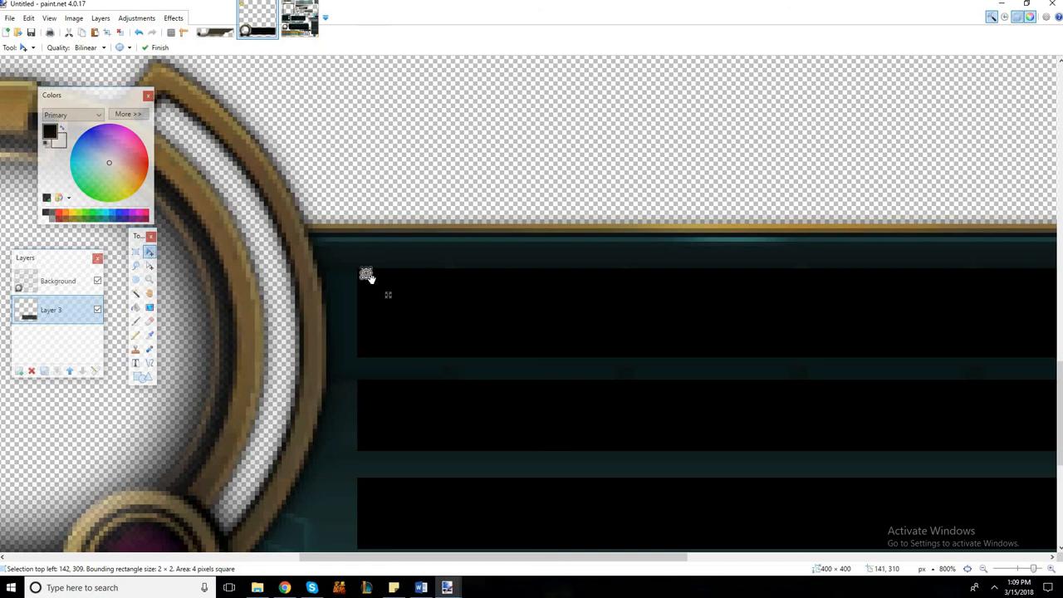
pyautogui.moveTo(441, 275); pyautogui.dragTo(857, 274)
pyautogui.moveTo(1001, 270); pyautogui.dragTo(935, 281)
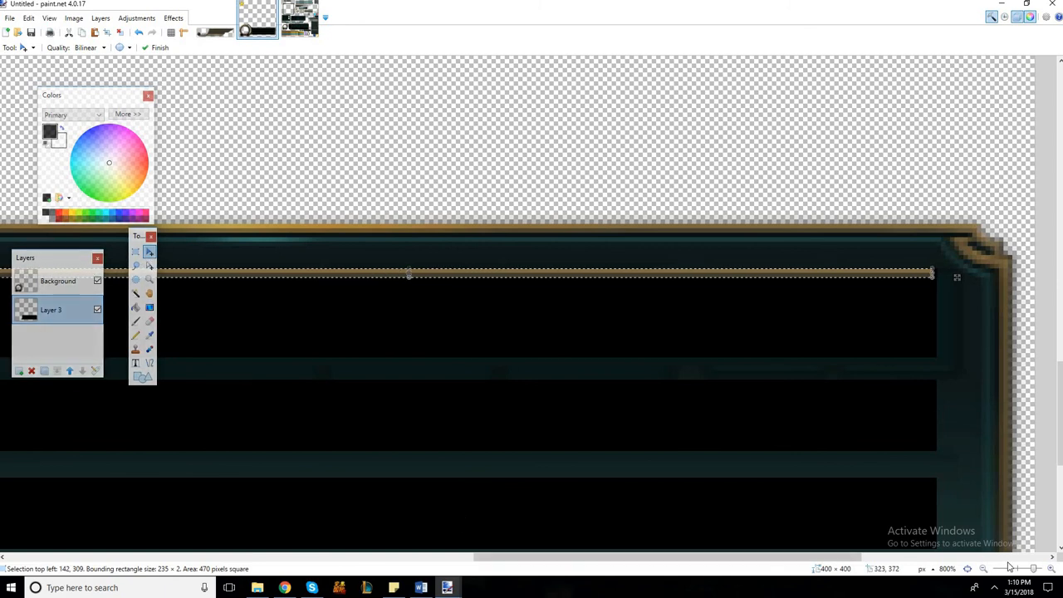
# - Place a vertically flipped copy of the gold strip along the upper bar's bottom edge, at 142, 327
pyautogui.moveTo(1033, 569); pyautogui.dragTo(1028, 569)
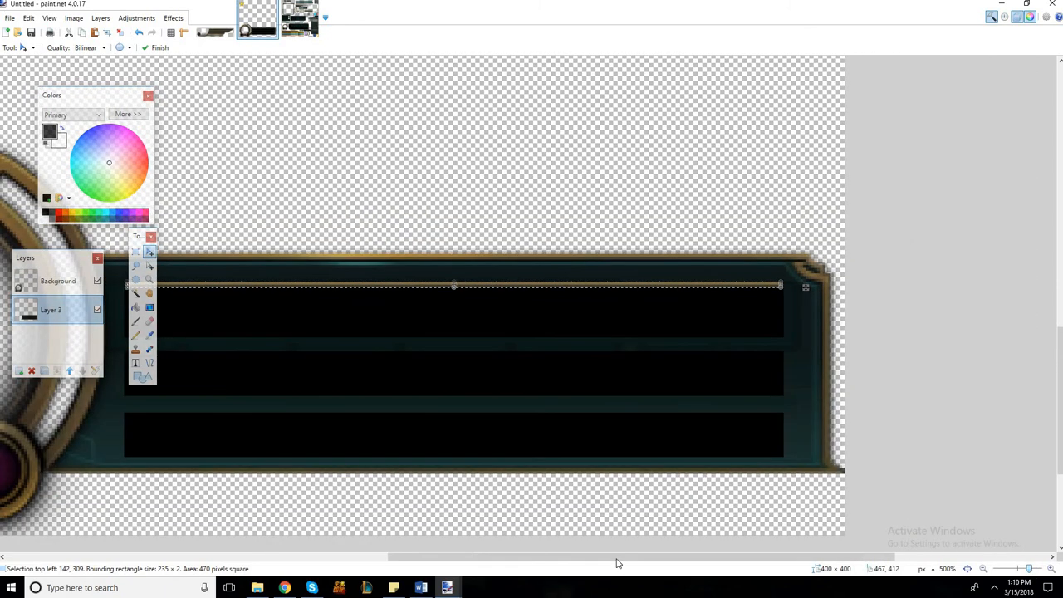
pyautogui.moveTo(617, 563); pyautogui.dragTo(541, 559)
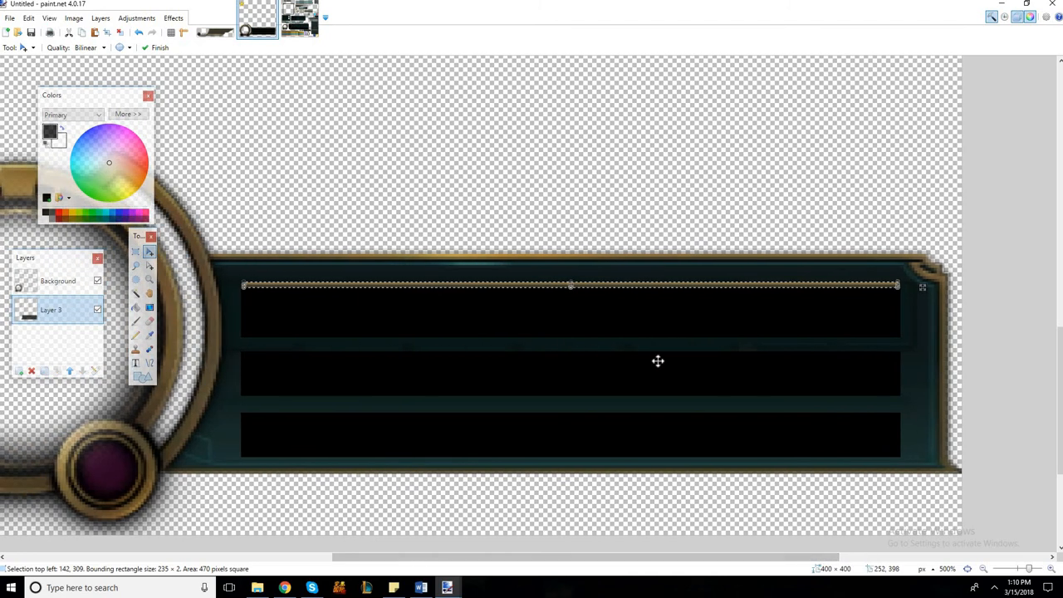
pyautogui.moveTo(921, 290); pyautogui.dragTo(922, 337)
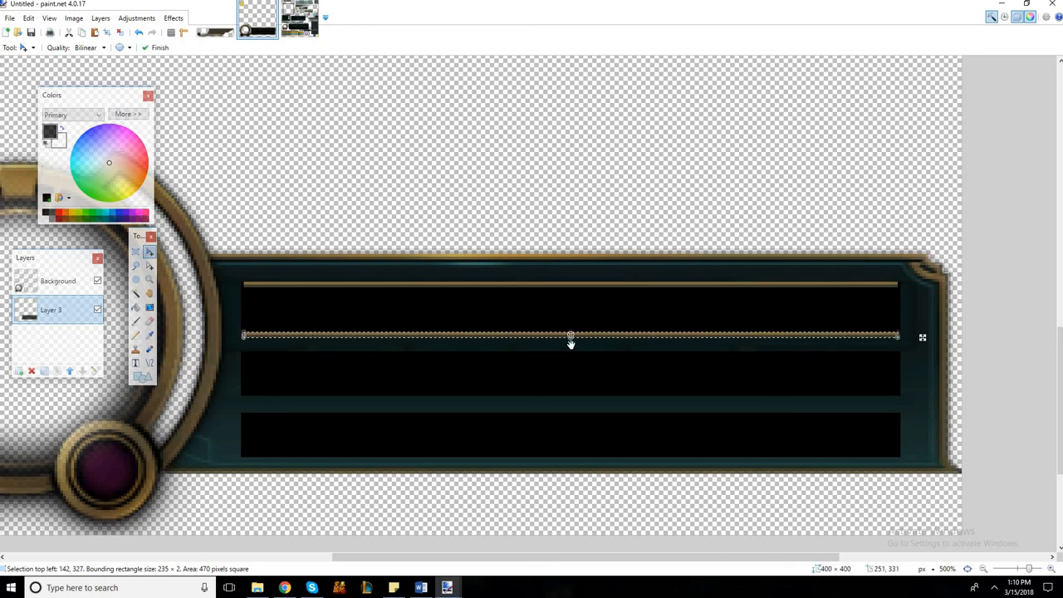
pyautogui.moveTo(571, 333); pyautogui.dragTo(572, 328)
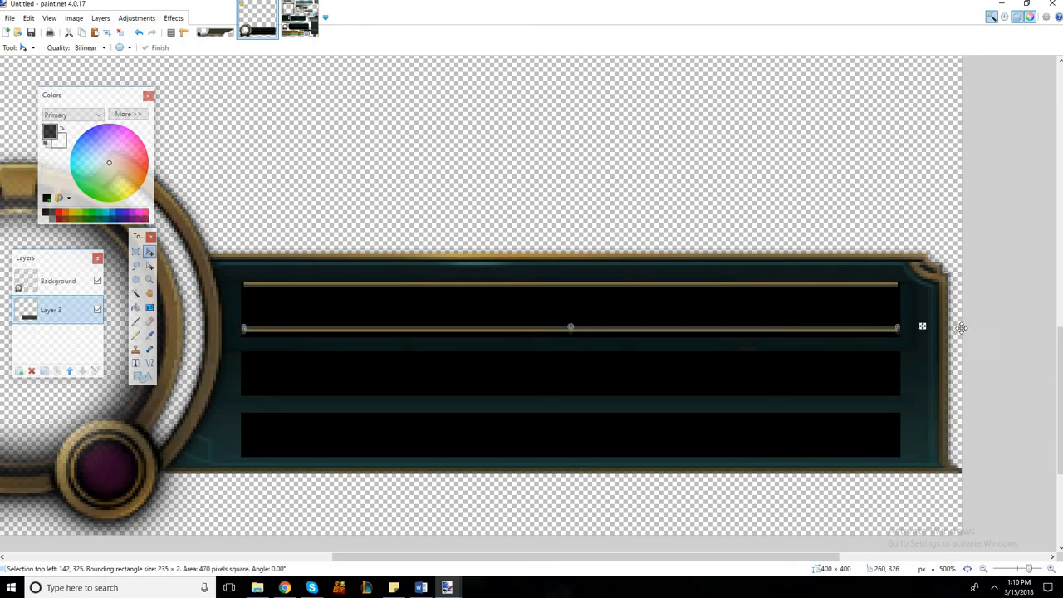
pyautogui.moveTo(923, 328); pyautogui.dragTo(922, 332)
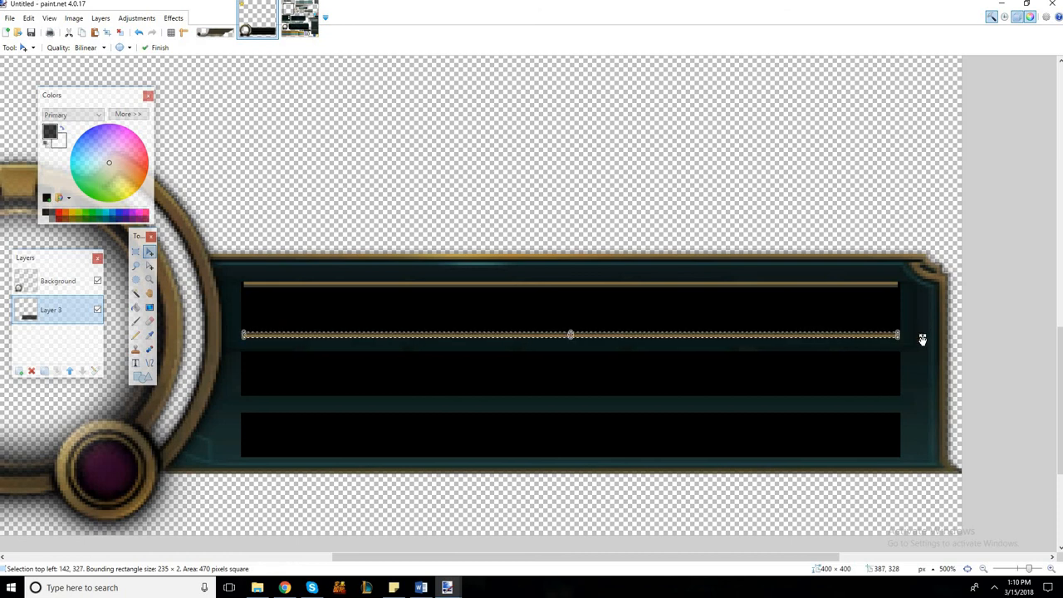
# - Place copies of the flipped gold strip along the bottom edges of the middle and lowest bars, at 142, 348 and 142, 370
pyautogui.moveTo(923, 340); pyautogui.dragTo(919, 397)
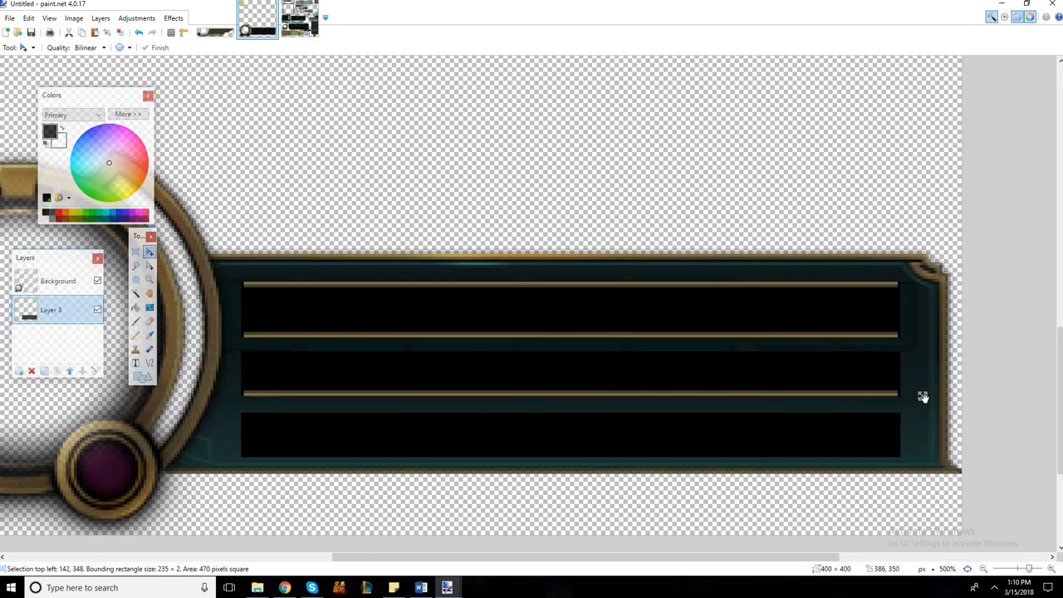
pyautogui.moveTo(923, 396); pyautogui.dragTo(924, 459)
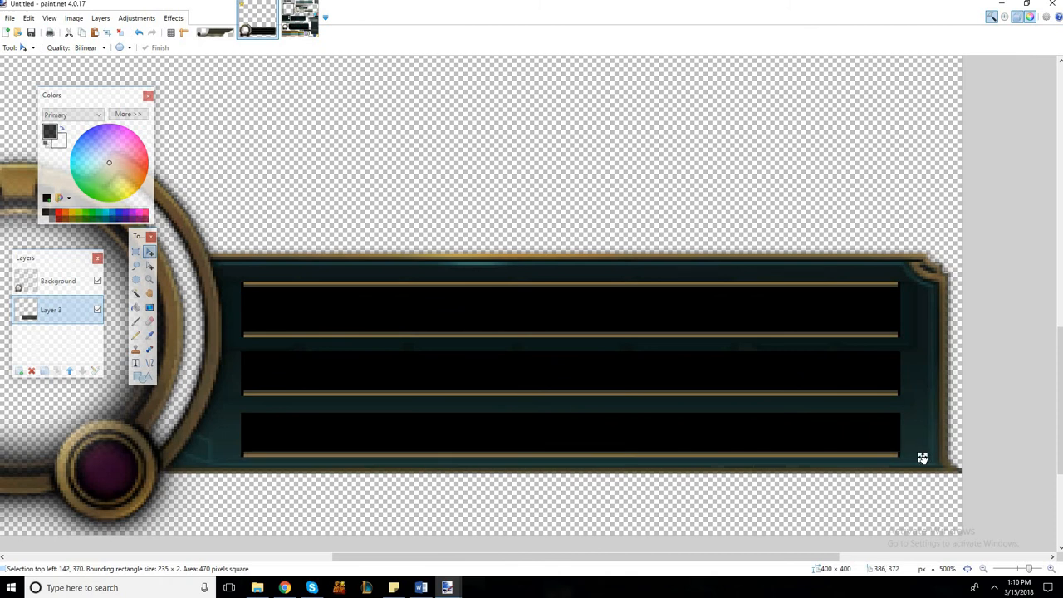
pyautogui.moveTo(923, 458); pyautogui.dragTo(923, 458)
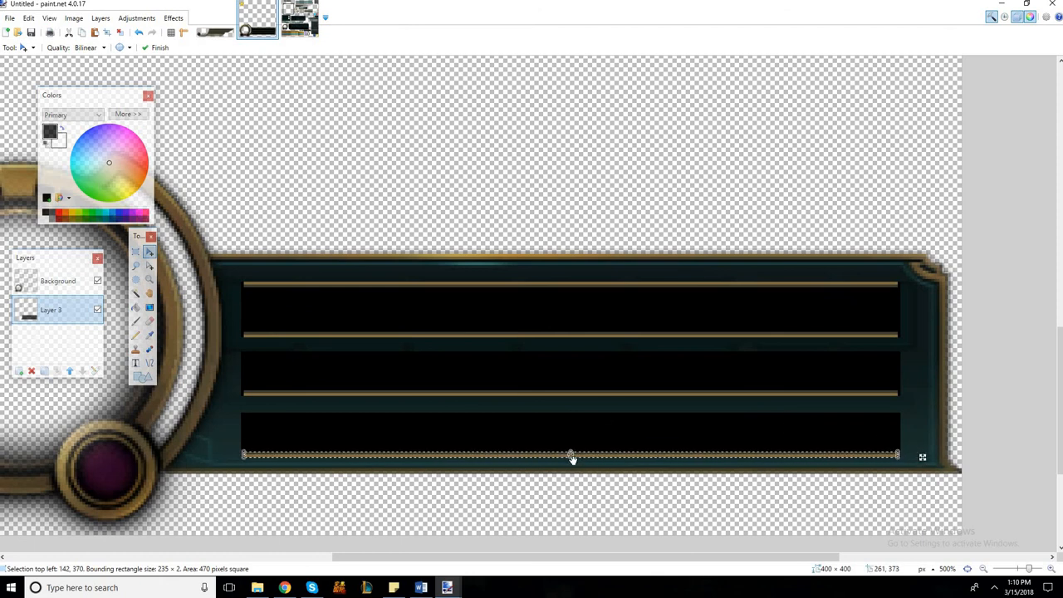
# - Flip the gold strip back and place copies along the top edges of the lowest and middle bars, the middle one at 142, 334
pyautogui.moveTo(575, 455); pyautogui.dragTo(577, 448)
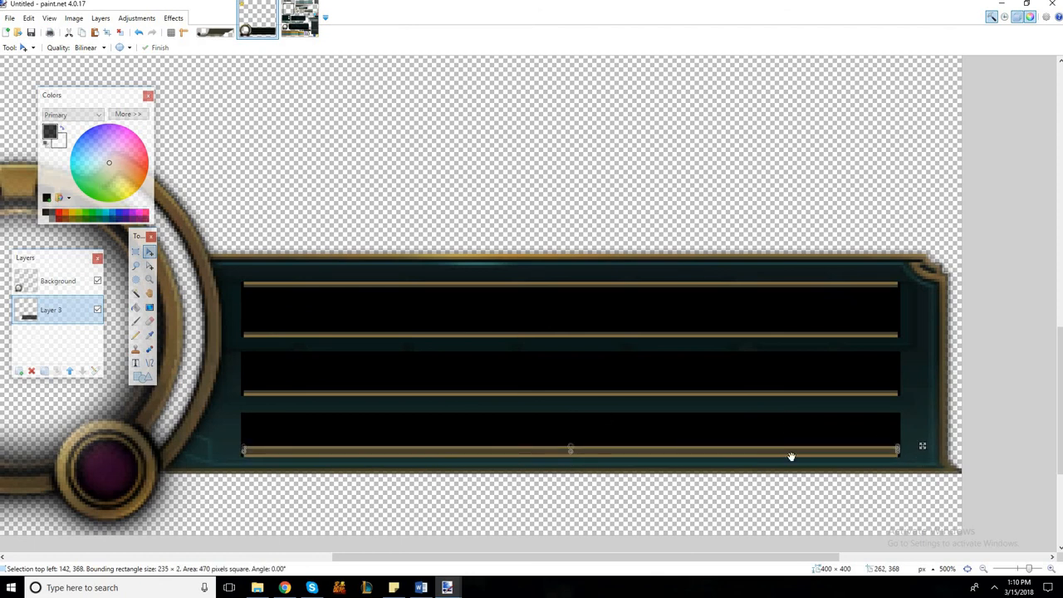
pyautogui.moveTo(923, 445); pyautogui.dragTo(922, 414)
pyautogui.moveTo(920, 358); pyautogui.dragTo(922, 357)
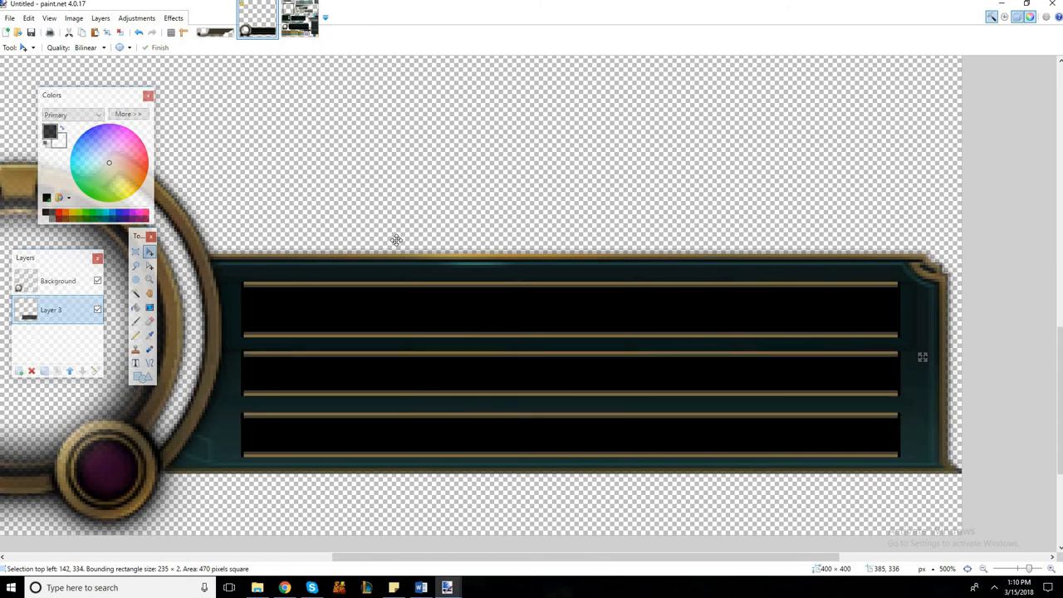
pyautogui.click(136, 250)
pyautogui.click(712, 432)
# - Select the single gold pixel at 142, 309 and widen it to 2 × 1 over the upper bar's top-left corner
pyautogui.moveTo(1030, 569); pyautogui.dragTo(1037, 570)
pyautogui.moveTo(573, 554); pyautogui.dragTo(388, 523)
pyautogui.moveTo(517, 254); pyautogui.dragTo(516, 260)
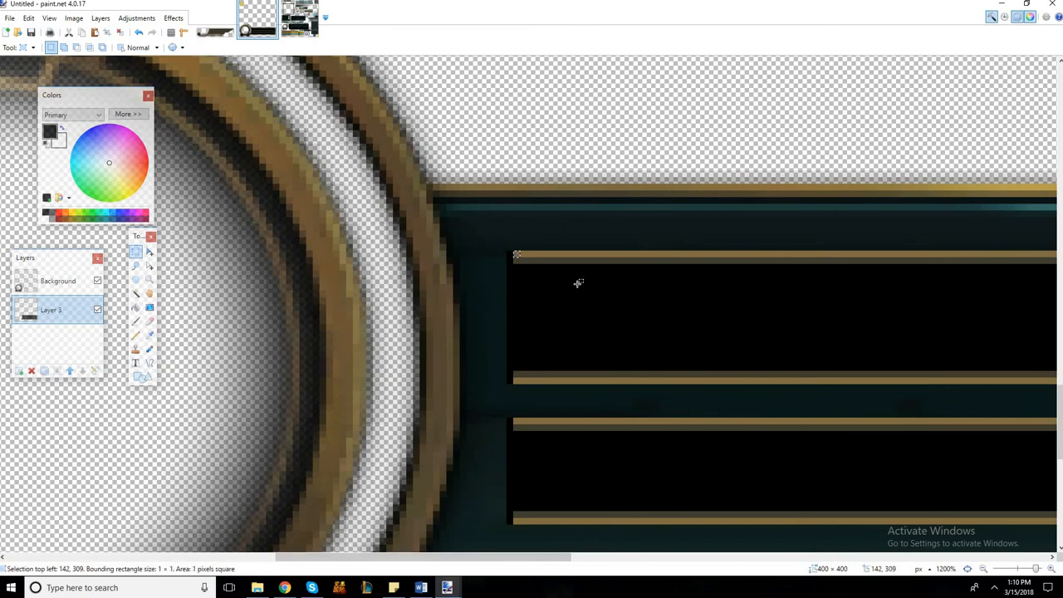
pyautogui.press('m')
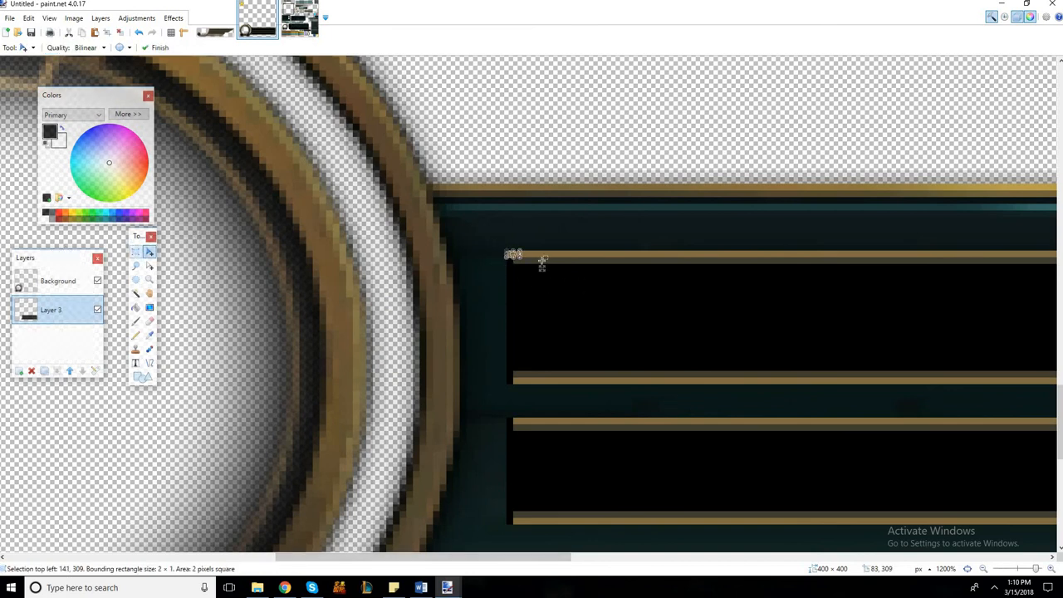
# - Select the gold corner pixel at 141, 309 and stretch it down the full height of the upper bar's left edge
pyautogui.press('s')
pyautogui.moveTo(518, 261); pyautogui.dragTo(510, 258)
pyautogui.click(508, 254)
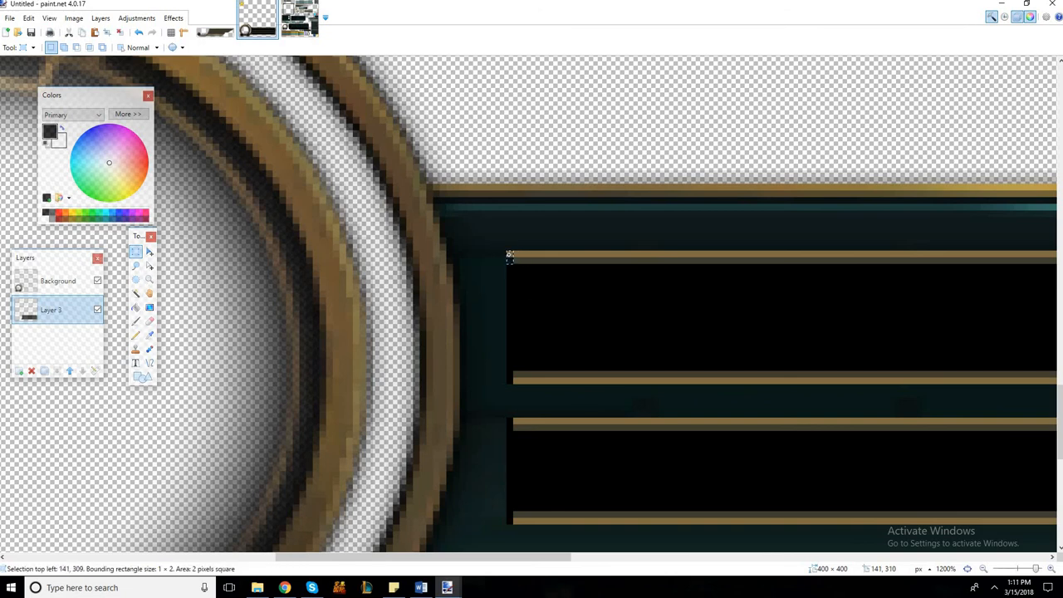
pyautogui.press('m')
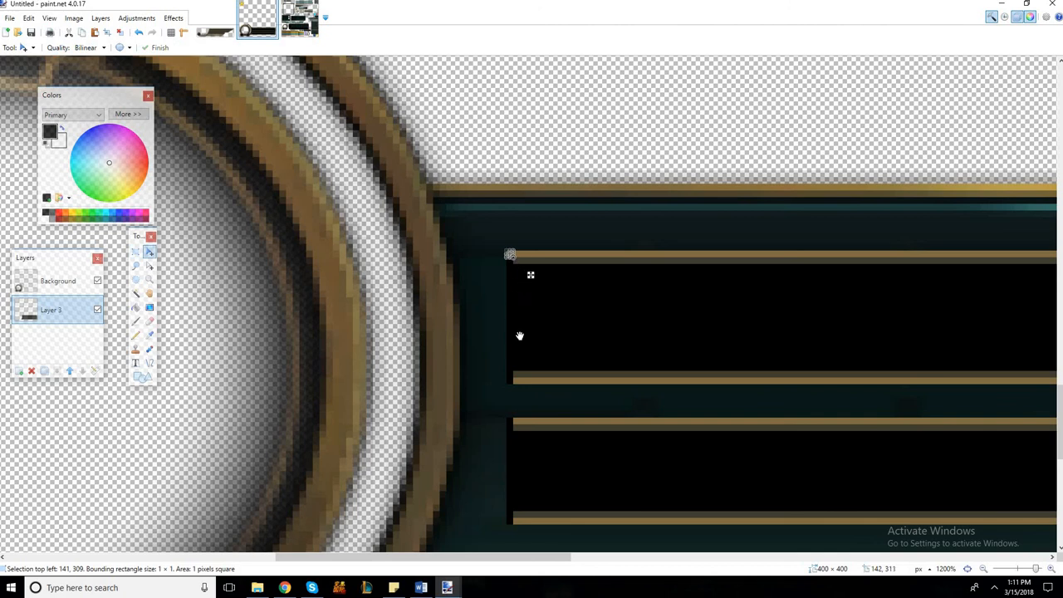
pyautogui.moveTo(519, 336); pyautogui.dragTo(518, 391)
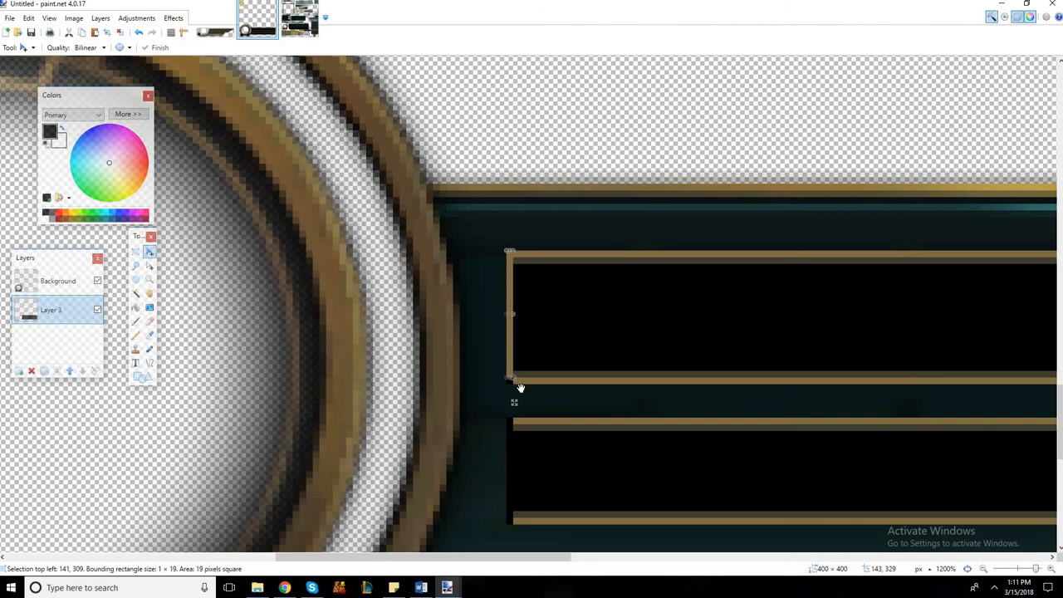
pyautogui.click(136, 251)
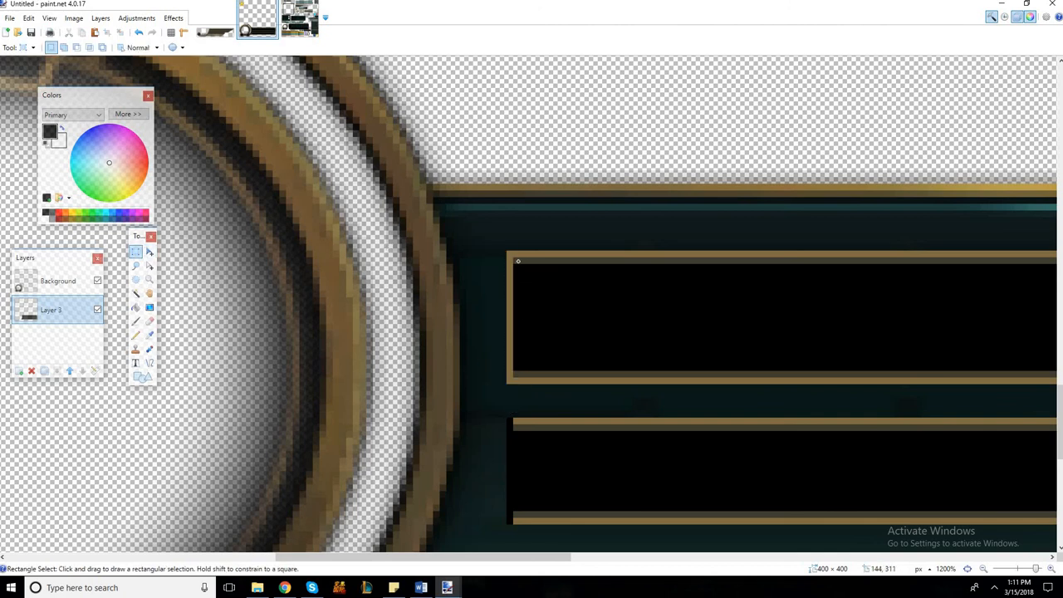
# - Select the dark inner border pixel at 142, 310 and stretch it to 1 × 17 down the inside of the upper bar's left edge
pyautogui.moveTo(519, 261); pyautogui.dragTo(534, 383)
pyautogui.press('m')
pyautogui.moveTo(527, 317); pyautogui.dragTo(525, 333)
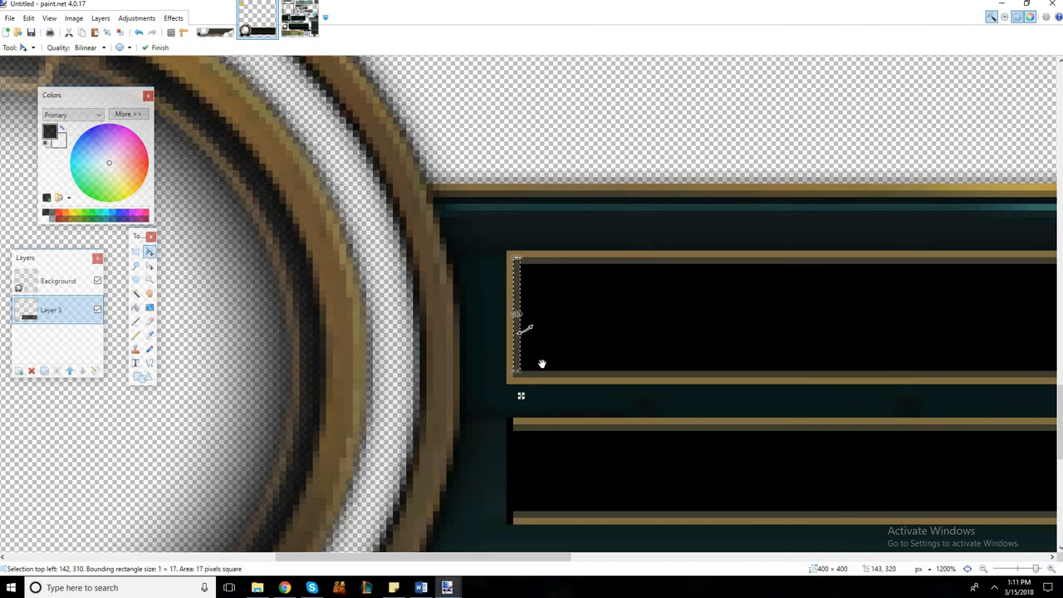
# - Select the upper bar's 2 × 20 left border and place a copy on the middle bar's left edge, resized to 2 × 16 at 141, 334
pyautogui.press('s')
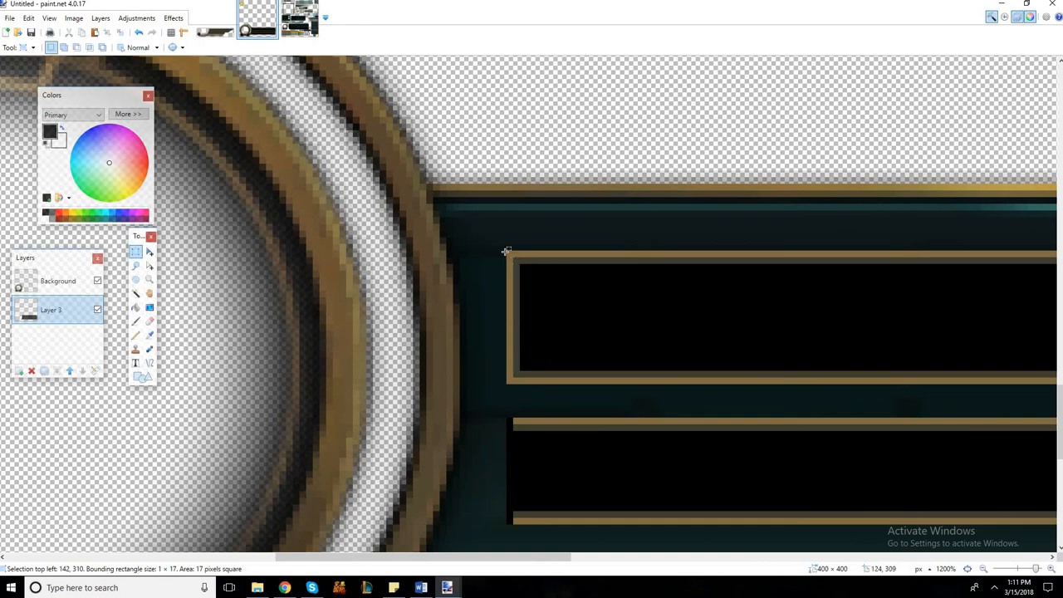
pyautogui.moveTo(506, 251)
pyautogui.mouseDown()
pyautogui.moveTo(526, 359)
pyautogui.moveTo(520, 383)
pyautogui.moveTo(510, 257)
pyautogui.mouseUp()
pyautogui.click(519, 381)
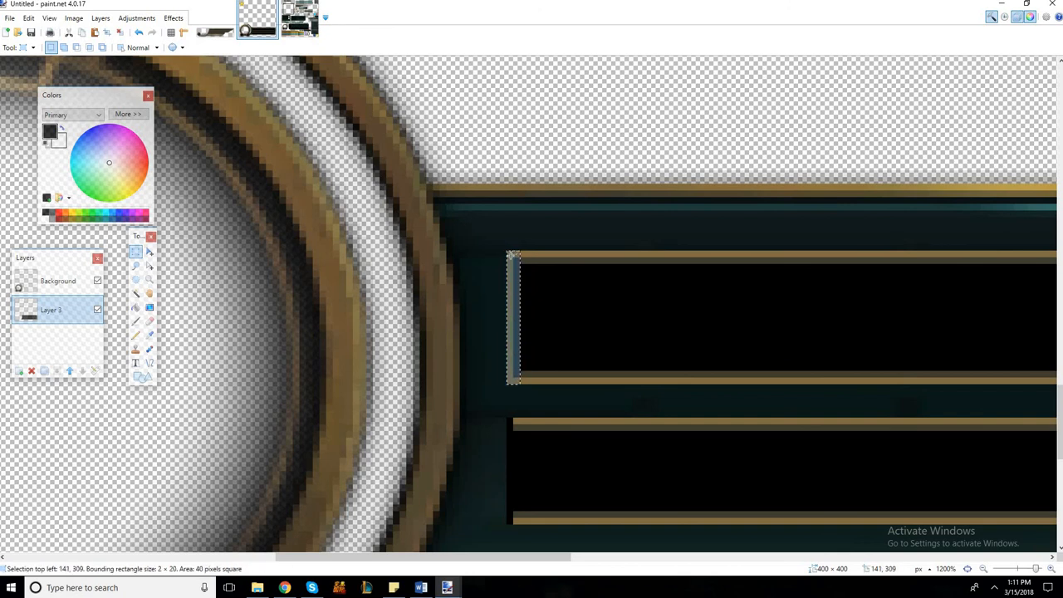
pyautogui.scroll(-3, 528, 274)
pyautogui.scroll(2, 536, 295)
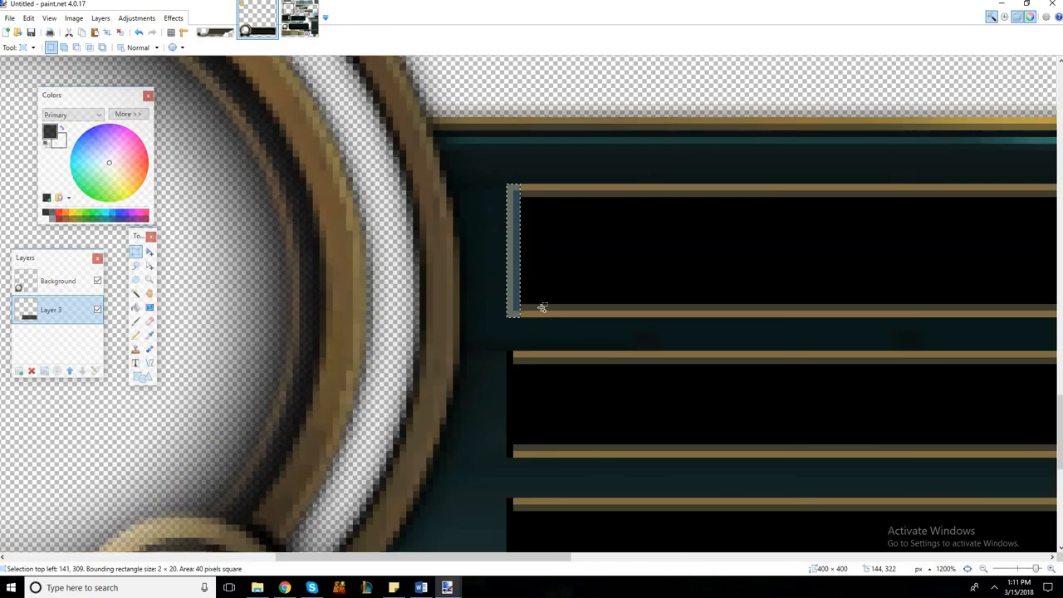
pyautogui.press('m')
pyautogui.moveTo(522, 355); pyautogui.dragTo(537, 460)
# - Place a copy of the 2 × 16 left border on the lowest bar's left edge at 141, 356
pyautogui.scroll(-2, 536, 462)
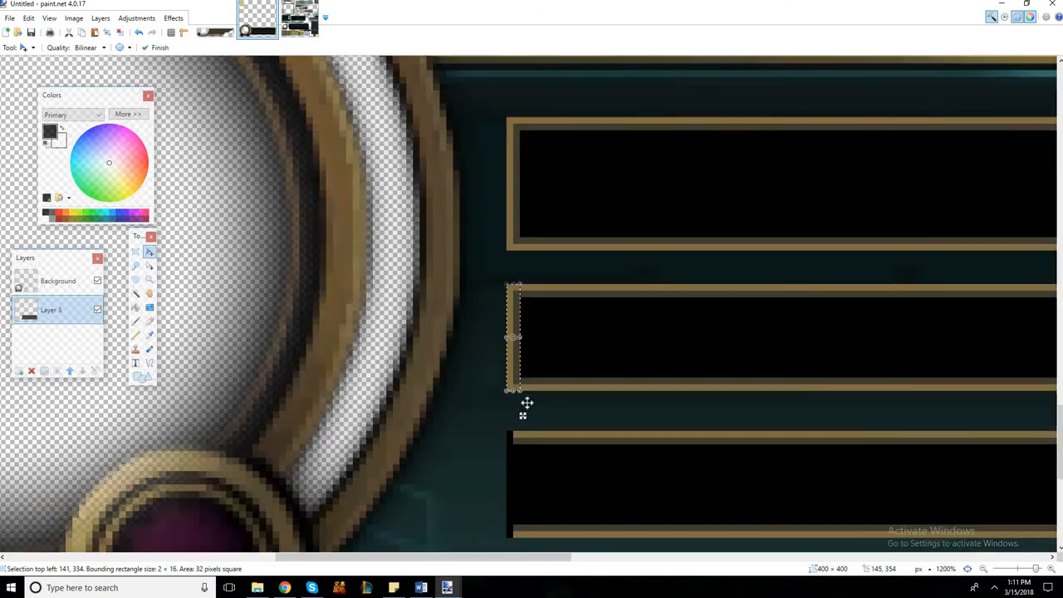
pyautogui.moveTo(523, 350); pyautogui.dragTo(521, 501)
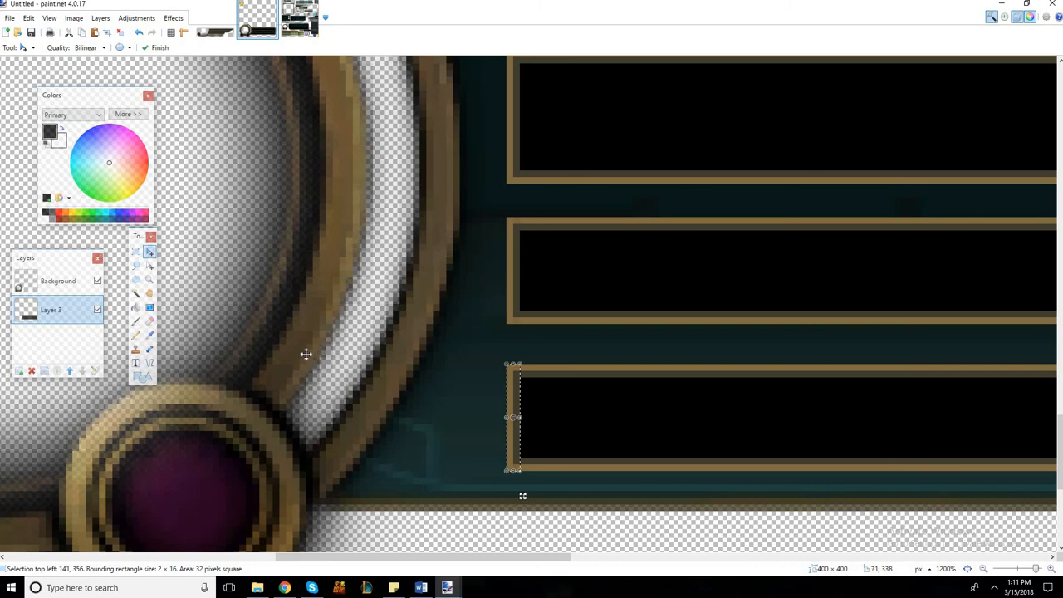
pyautogui.scroll(1, 324, 350)
pyautogui.scroll(-1, 498, 436)
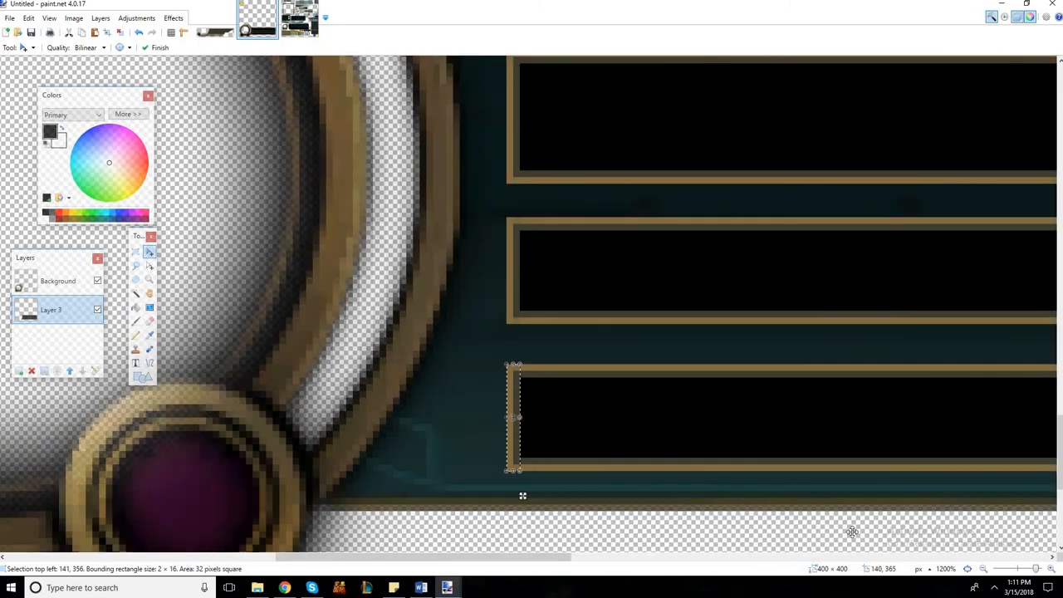
# - Mirror the 2 × 16 border strip horizontally and place it on the lowest bar's right end at 376, 356
pyautogui.scroll(-4, 523, 496)
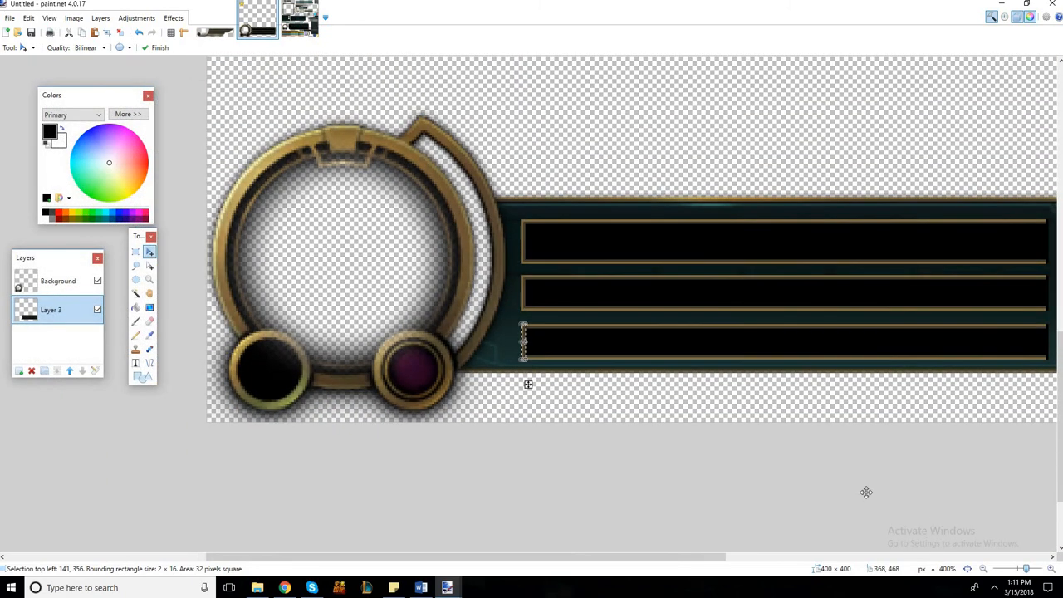
pyautogui.moveTo(523, 343); pyautogui.dragTo(529, 345)
pyautogui.moveTo(524, 385); pyautogui.dragTo(583, 381)
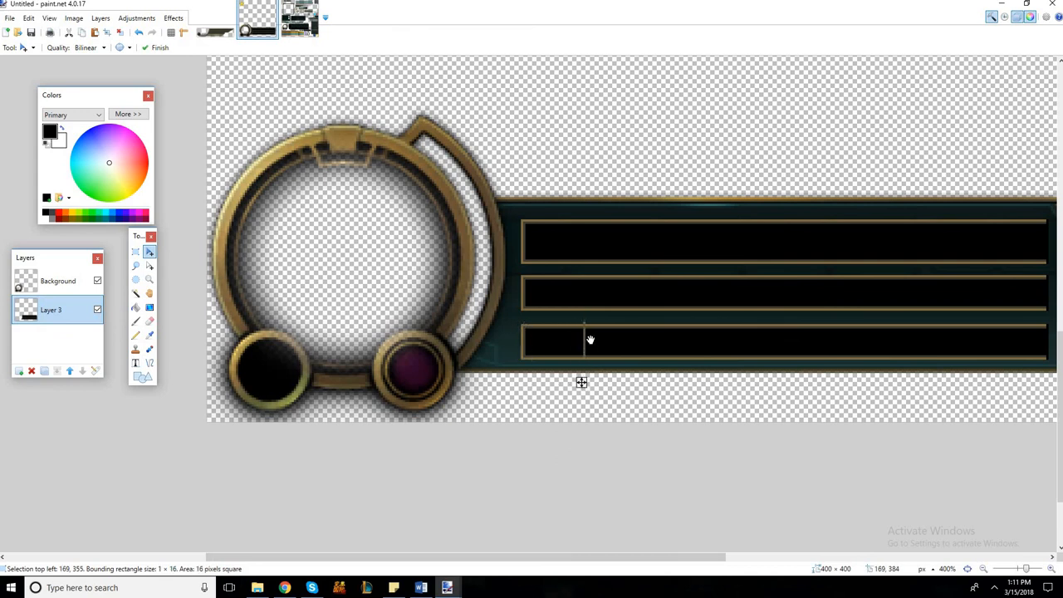
pyautogui.moveTo(590, 340); pyautogui.dragTo(591, 341)
pyautogui.moveTo(580, 383); pyautogui.dragTo(989, 384)
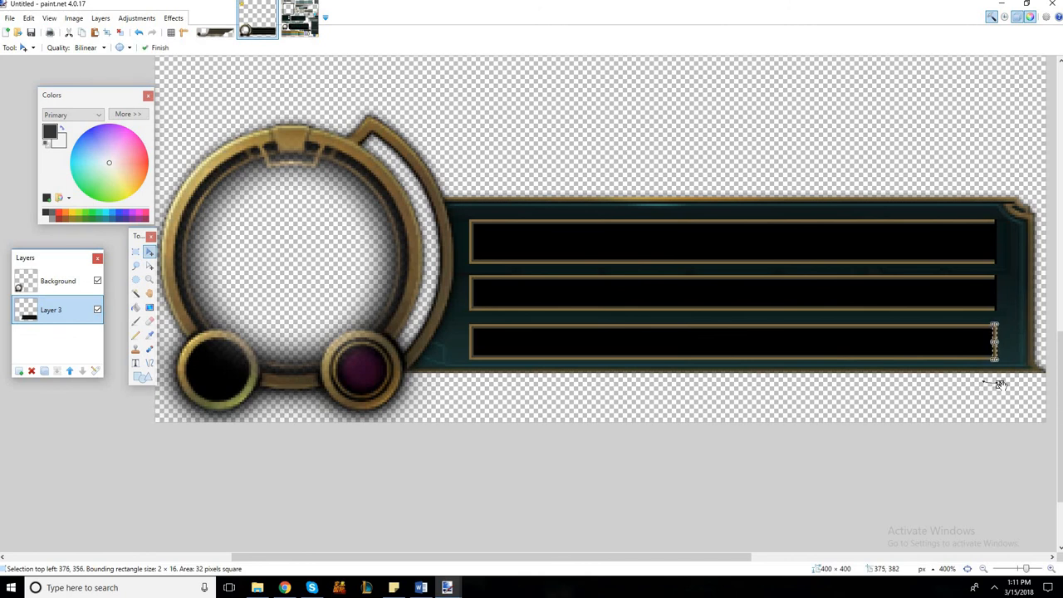
# - Place copies of the mirrored strip on the right ends of the middle and upper bars, resizing the upper one to 2 × 20 at 376, 309
pyautogui.moveTo(999, 384); pyautogui.dragTo(995, 259)
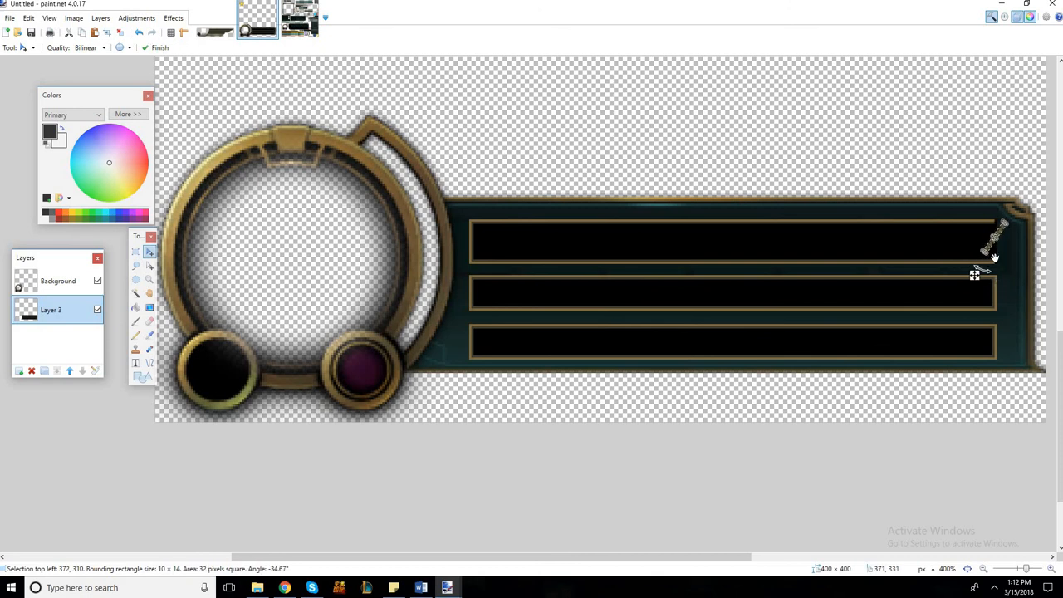
pyautogui.hotkey('ctrl', 'z')
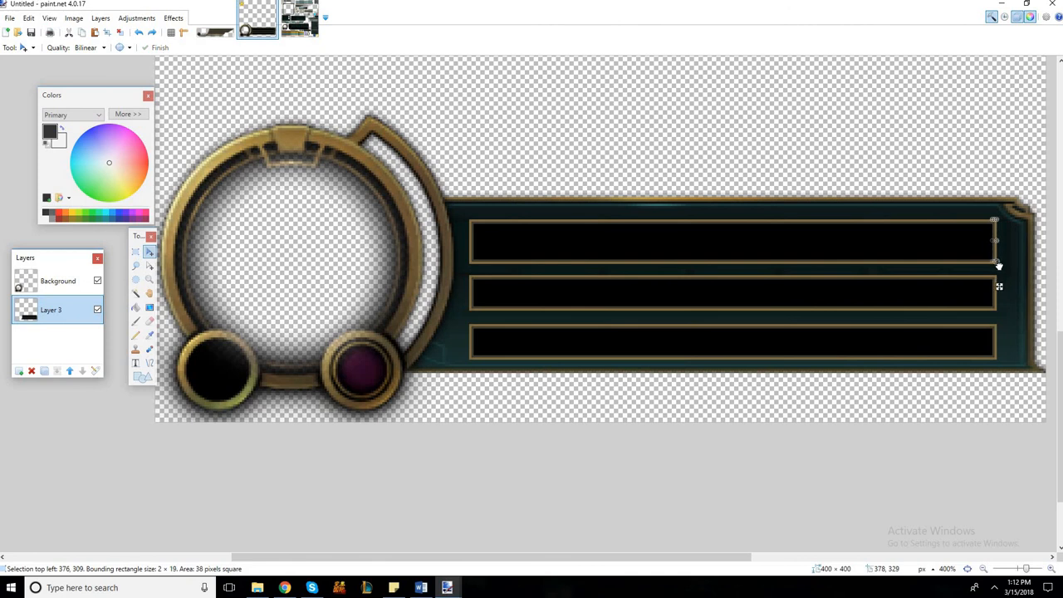
pyautogui.moveTo(470, 257); pyautogui.dragTo(76, 240)
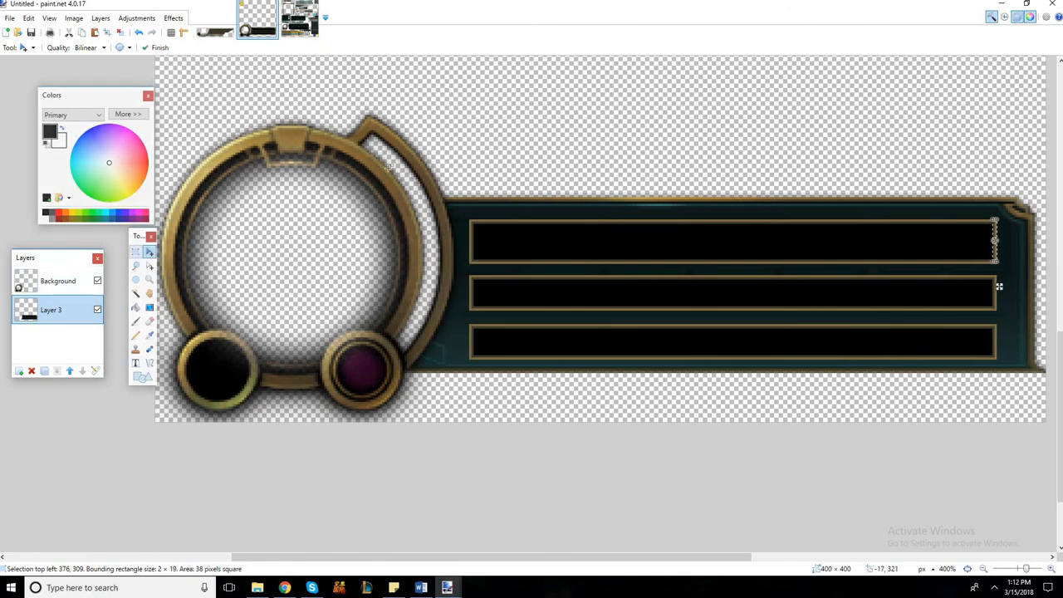
pyautogui.click(135, 251)
pyautogui.moveTo(996, 221); pyautogui.dragTo(1002, 265)
pyautogui.press('m')
pyautogui.press('Left')
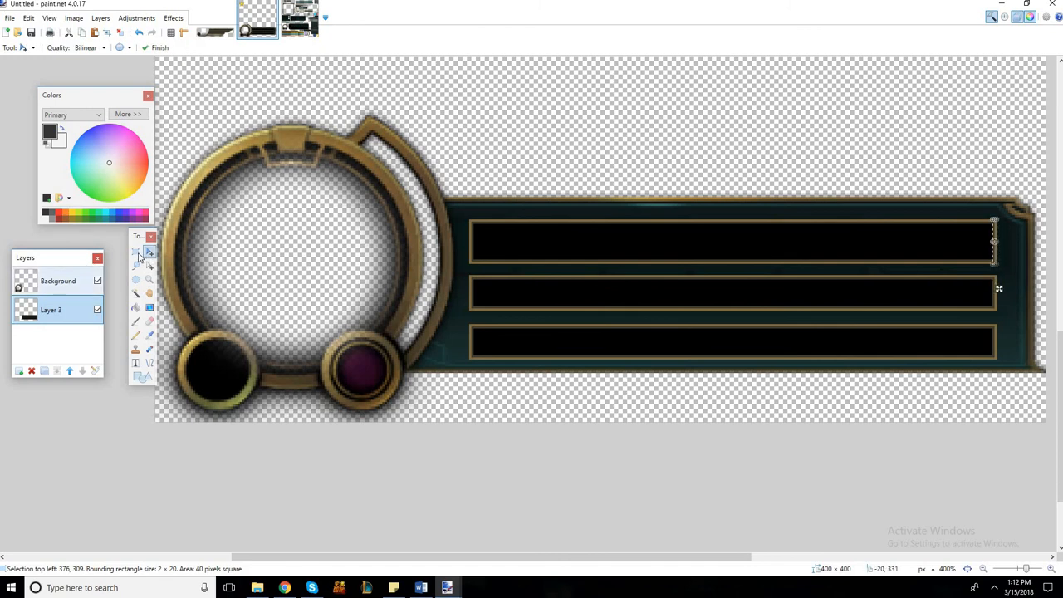
pyautogui.click(136, 252)
pyautogui.moveTo(520, 251); pyautogui.dragTo(523, 255)
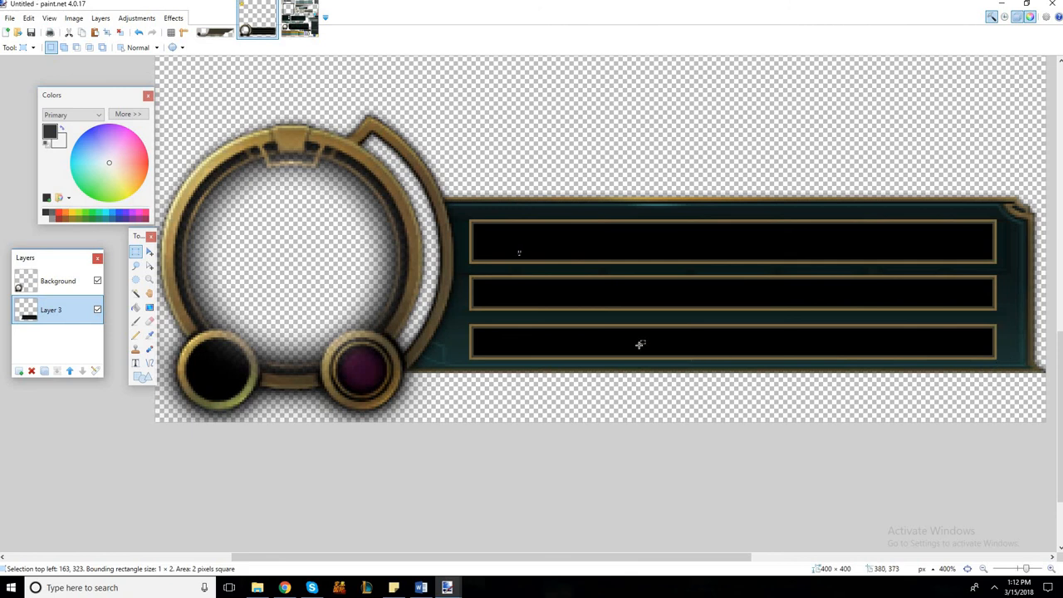
# - Undo the gold border edits back to the three plain black bars
pyautogui.click(738, 309)
pyautogui.moveTo(1017, 571); pyautogui.dragTo(1022, 572)
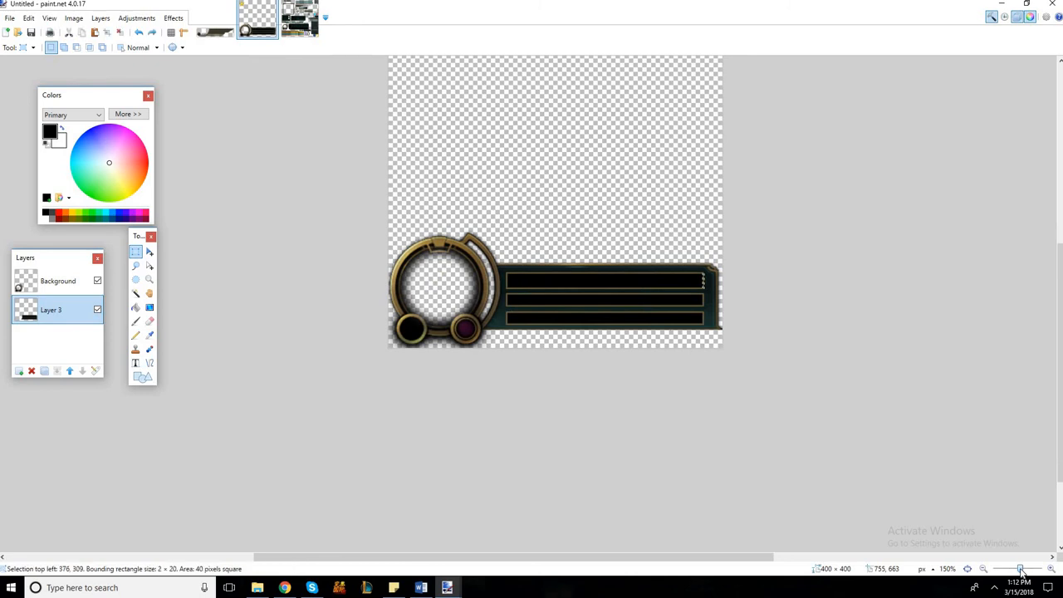
pyautogui.press('m')
pyautogui.hotkey('ctrl', 'z')
pyautogui.hotkey('ctrl', 'z')
pyautogui.hotkey('ctrl', 'z')
pyautogui.hotkey('ctrl', 'z')
pyautogui.hotkey('ctrl', 'z')
pyautogui.hotkey('ctrl', 'z')
pyautogui.hotkey('ctrl', 'z')
pyautogui.hotkey('ctrl', 'z')
pyautogui.hotkey('ctrl', 'z')
pyautogui.hotkey('ctrl', 'z')
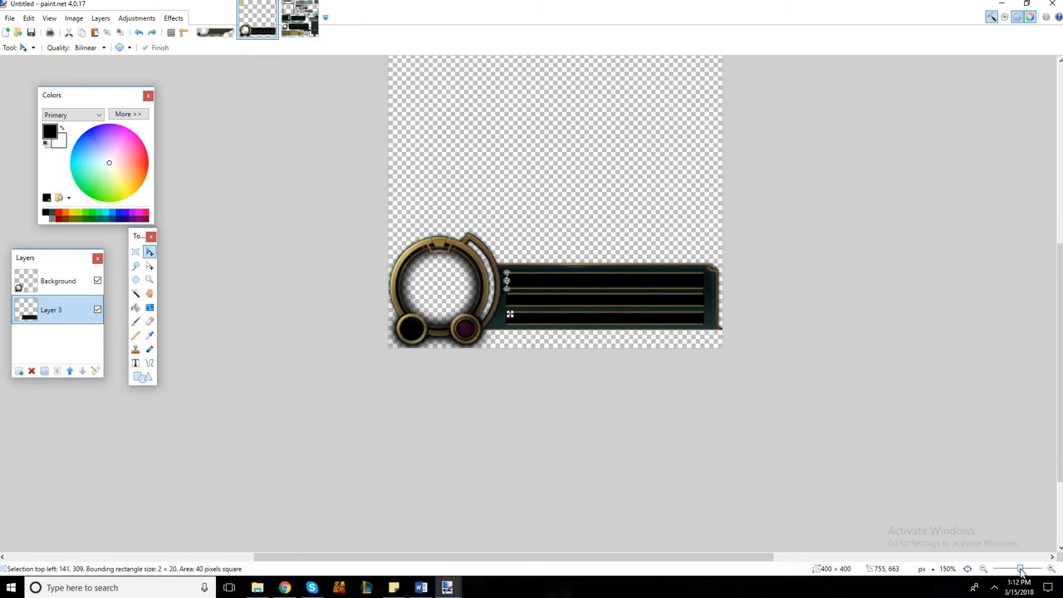
pyautogui.hotkey('ctrl', 'z')
pyautogui.hotkey('ctrl', 'z')
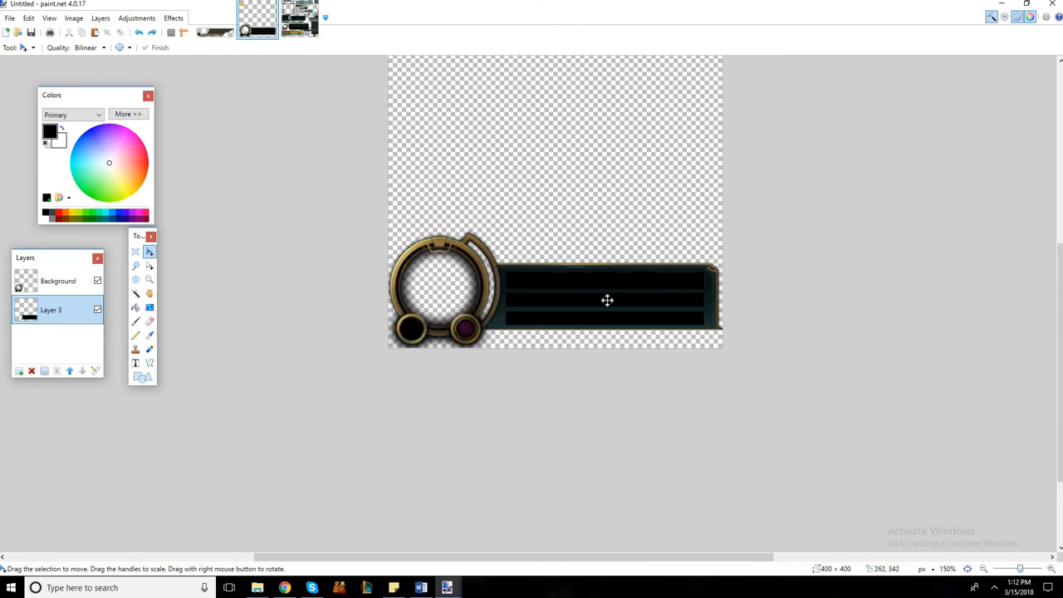
# - Redo the undone edits to restore the gold borders around all three bars
pyautogui.hotkey('ctrl', 'y')
pyautogui.hotkey('ctrl', 'y')
pyautogui.hotkey('ctrl', 'y')
pyautogui.hotkey('ctrl', 'y')
pyautogui.hotkey('ctrl', 'y')
pyautogui.hotkey('ctrl', 'y')
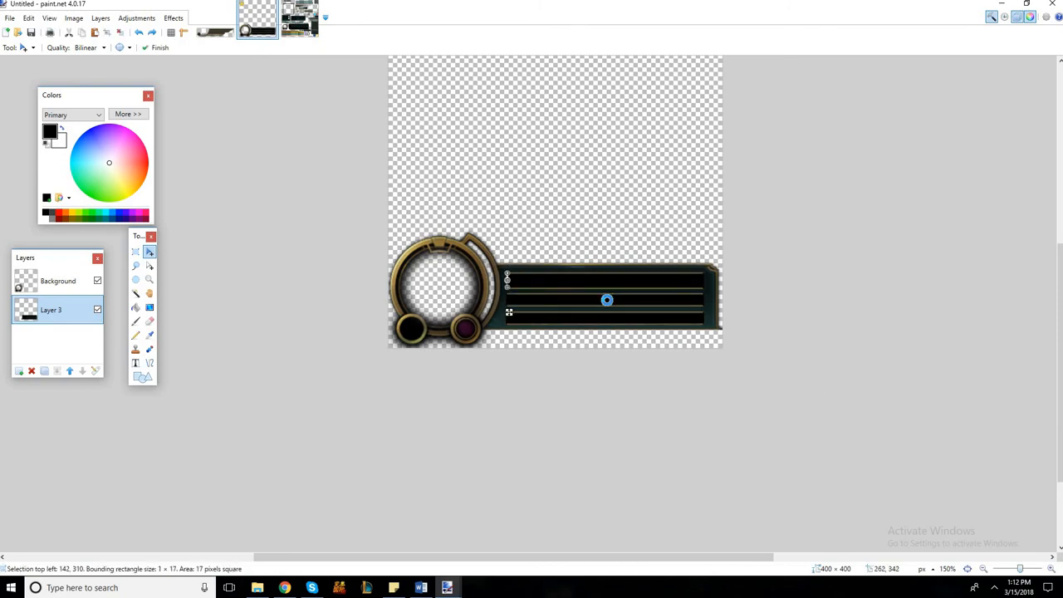
pyautogui.hotkey('ctrl', 'y')
pyautogui.hotkey('ctrl', 'y')
pyautogui.hotkey('ctrl', 'y')
pyautogui.hotkey('ctrl', 'y')
pyautogui.hotkey('ctrl', 'y')
pyautogui.hotkey('ctrl', 'y')
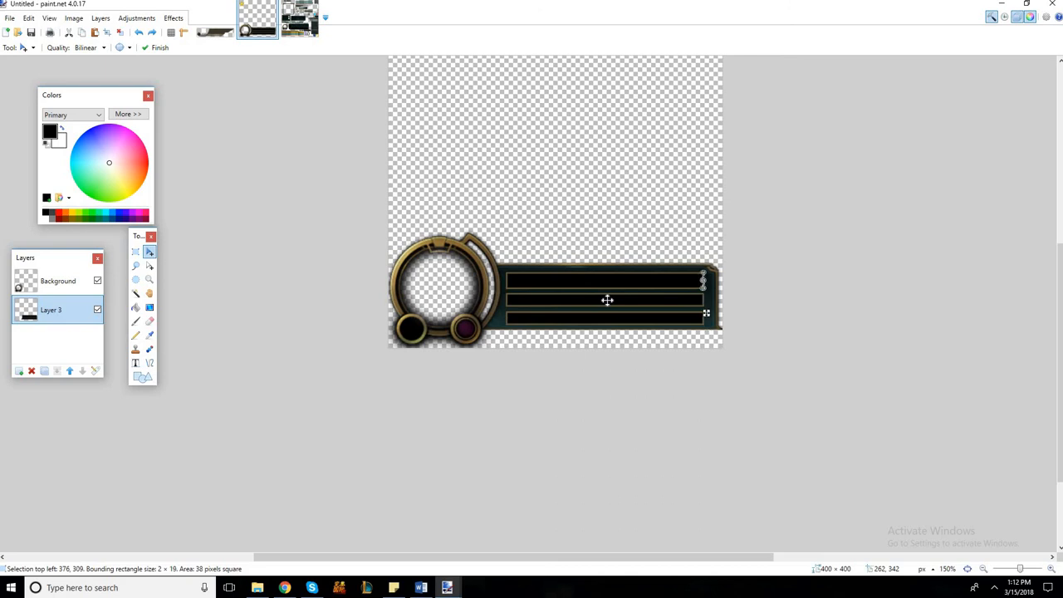
pyautogui.hotkey('ctrl', 'y')
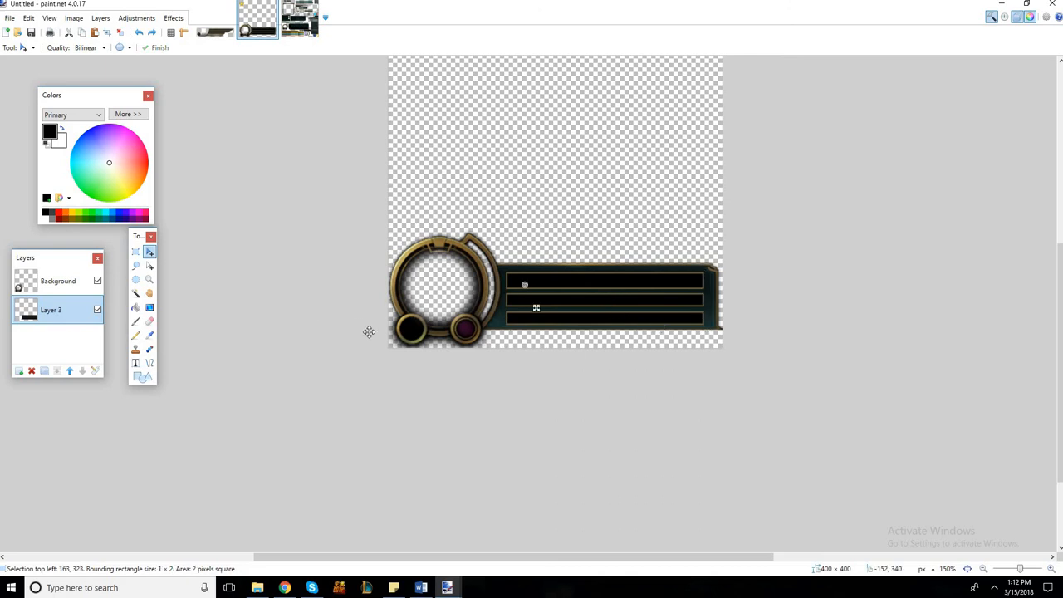
pyautogui.scroll(1, 496, 355)
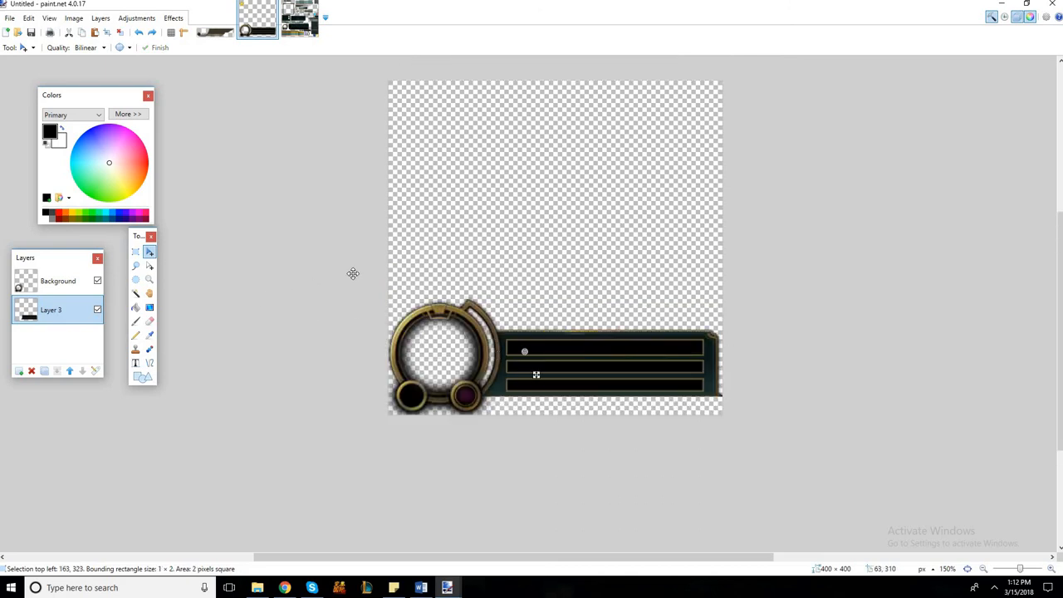
pyautogui.press('s')
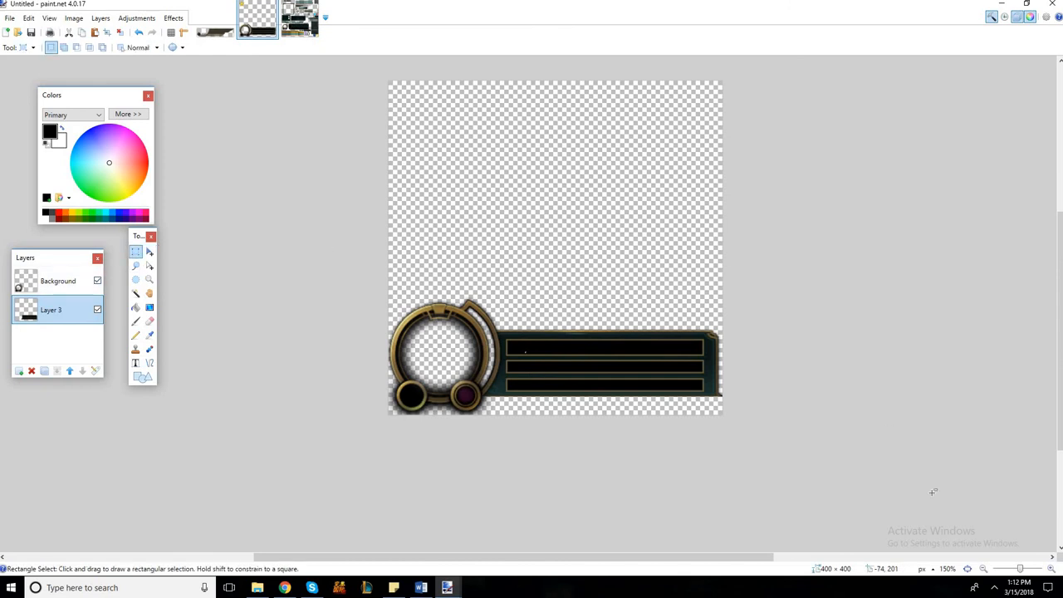
pyautogui.moveTo(1025, 570); pyautogui.dragTo(1026, 569)
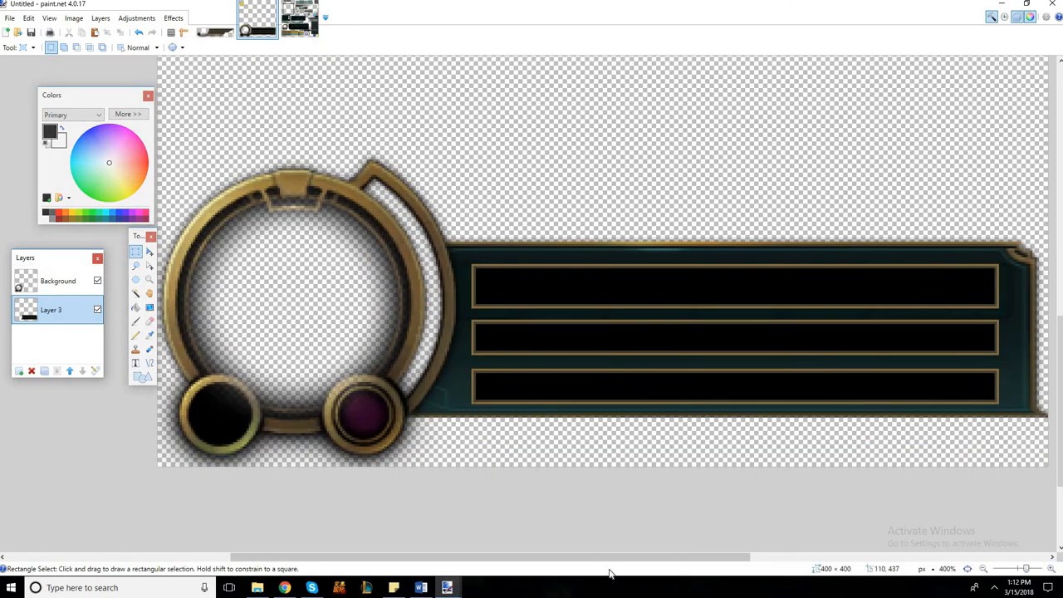
pyautogui.moveTo(536, 556); pyautogui.dragTo(492, 557)
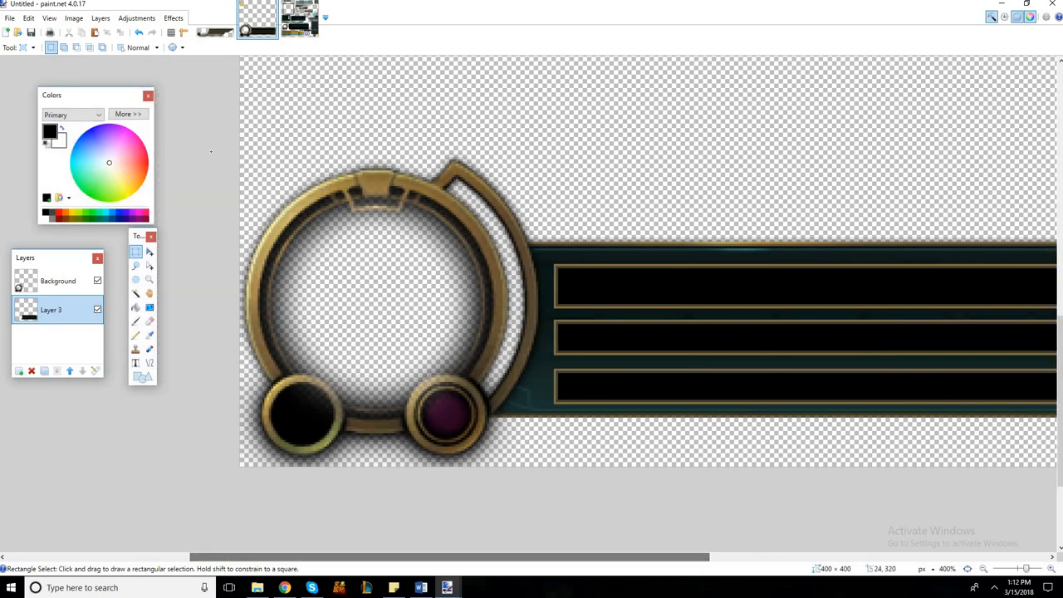
pyautogui.moveTo(211, 151); pyautogui.dragTo(796, 348)
pyautogui.scroll(3, 796, 348)
pyautogui.moveTo(1026, 570); pyautogui.dragTo(1020, 570)
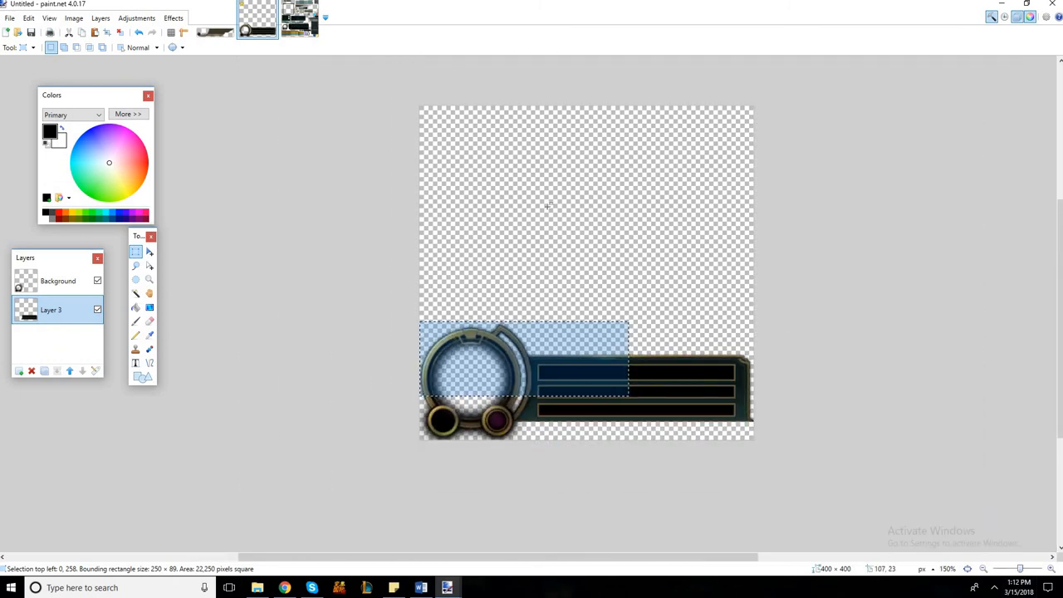
pyautogui.click(499, 204)
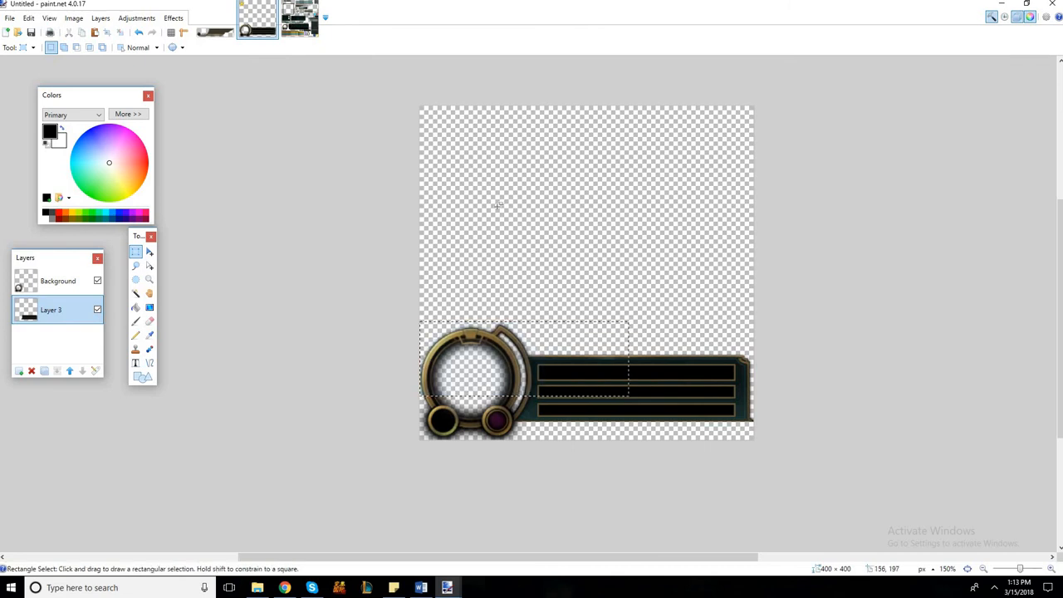
pyautogui.click(1021, 570)
pyautogui.hotkey('ctrl', '-')
pyautogui.hotkey('ctrl', '-')
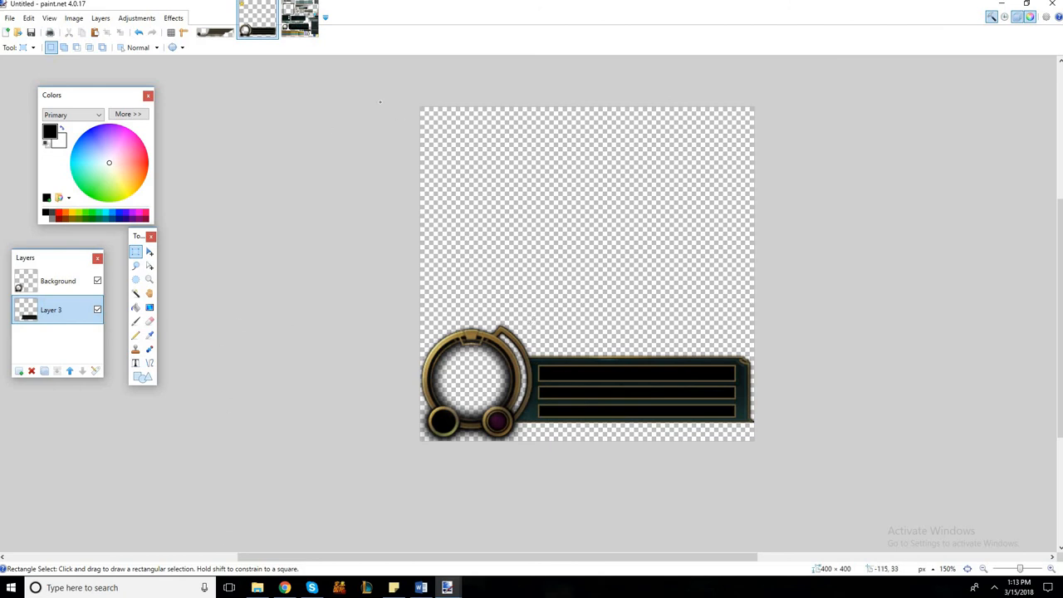
# - Select the empty area above the frame and delete its contents
pyautogui.moveTo(418, 105); pyautogui.dragTo(765, 299)
pyautogui.press('Delete')
pyautogui.moveTo(1020, 571); pyautogui.dragTo(1021, 571)
pyautogui.scroll(-3, 282, 335)
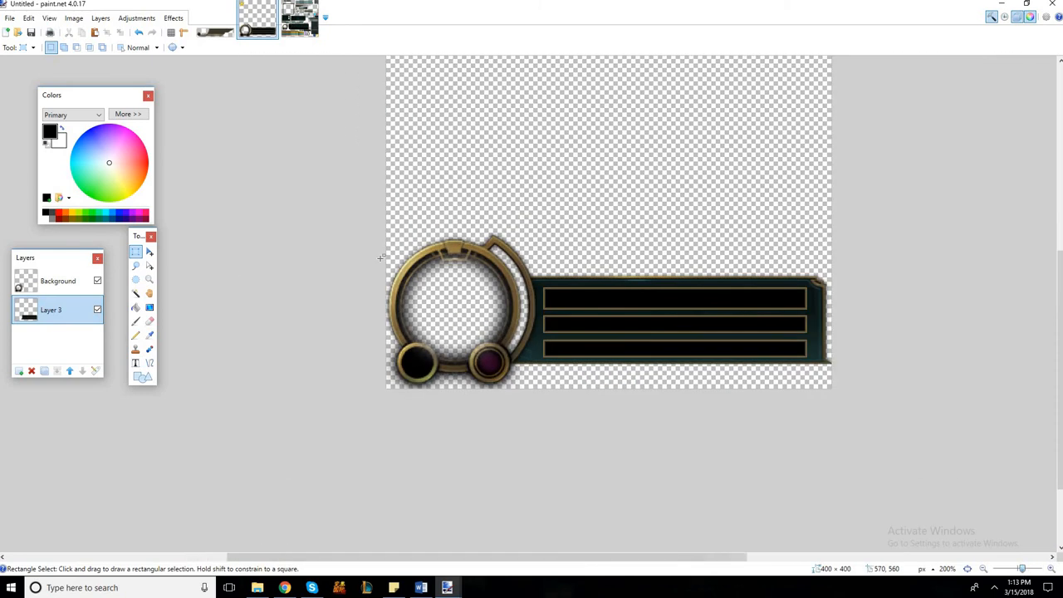
pyautogui.moveTo(379, 240); pyautogui.dragTo(490, 309)
pyautogui.click(367, 221)
pyautogui.moveTo(369, 222); pyautogui.dragTo(475, 300)
pyautogui.click(384, 231)
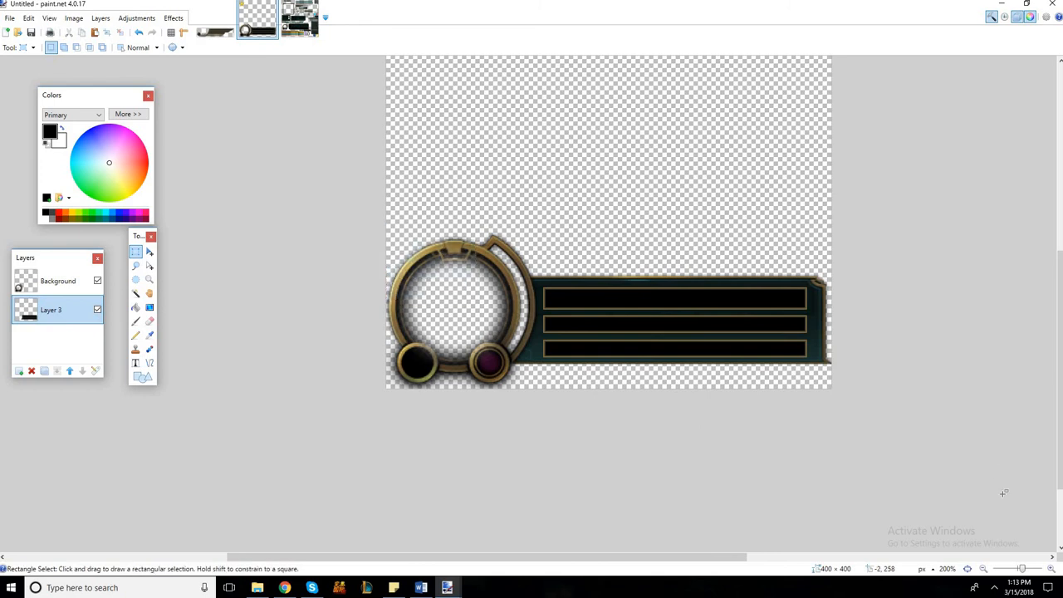
# - Select the 400 × 140 area starting at 0, 260 around the whole frame and crop the image to it
pyautogui.click(1025, 570)
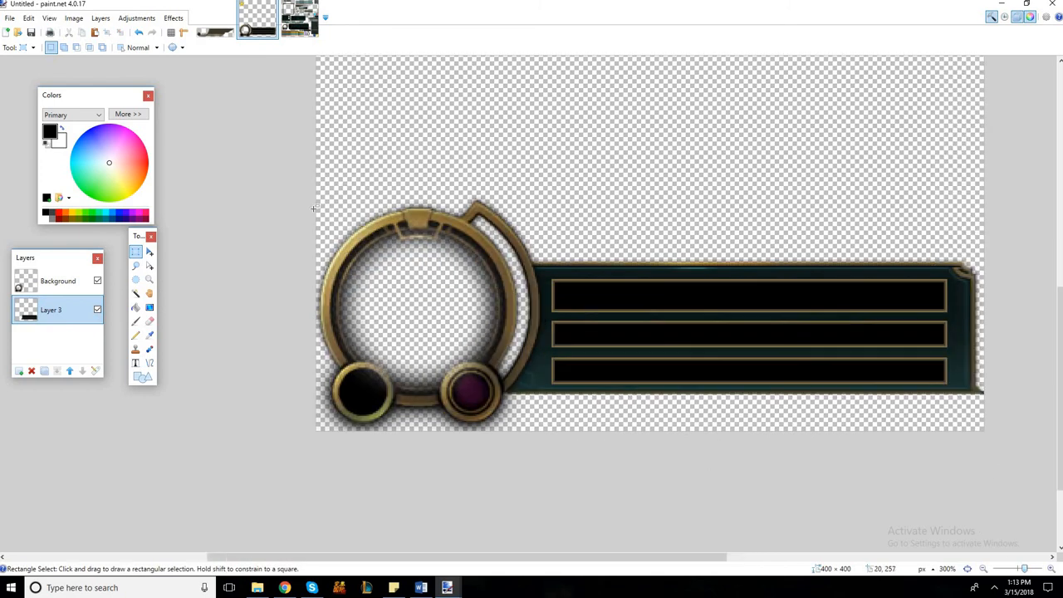
pyautogui.moveTo(559, 268); pyautogui.dragTo(756, 290)
pyautogui.moveTo(1037, 401); pyautogui.dragTo(1040, 431)
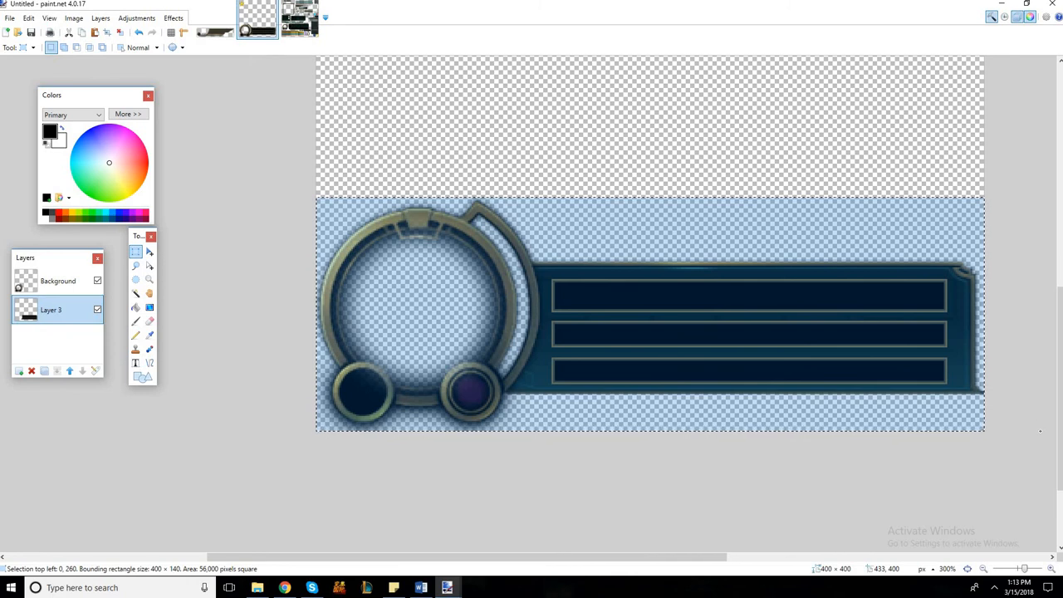
pyautogui.click(73, 18)
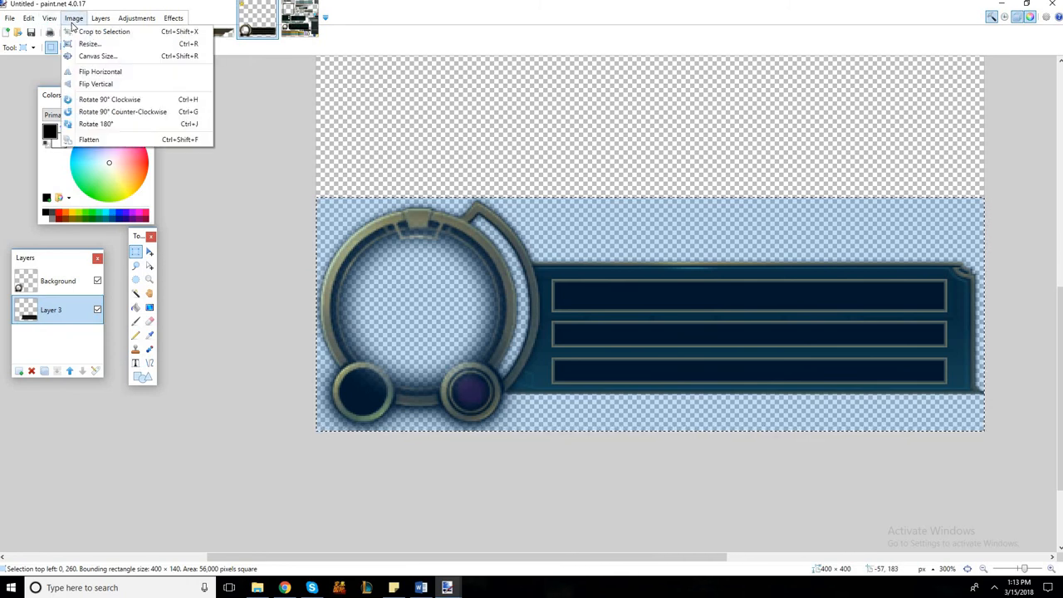
pyautogui.click(91, 31)
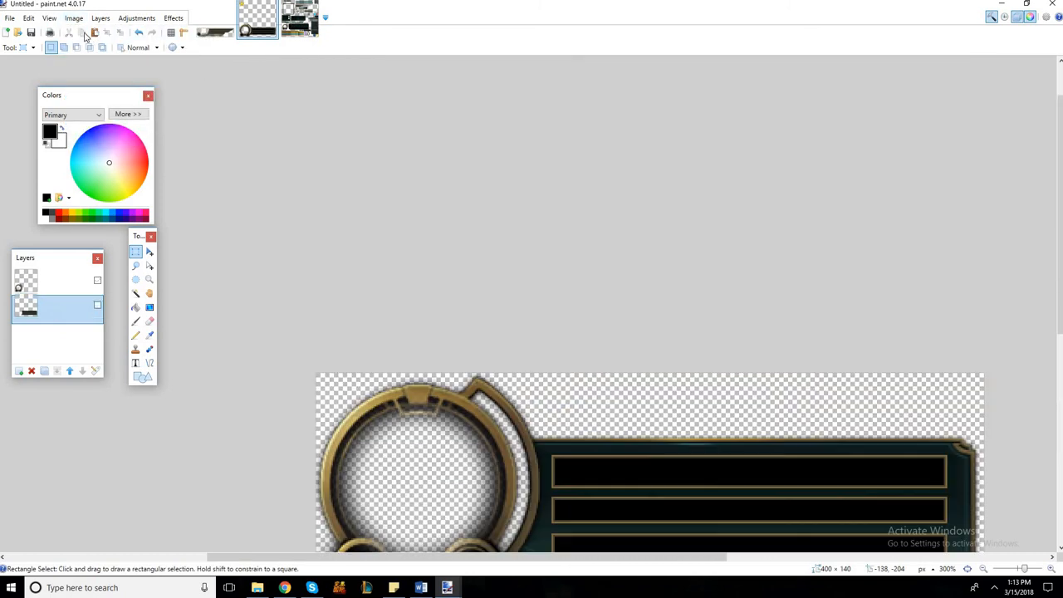